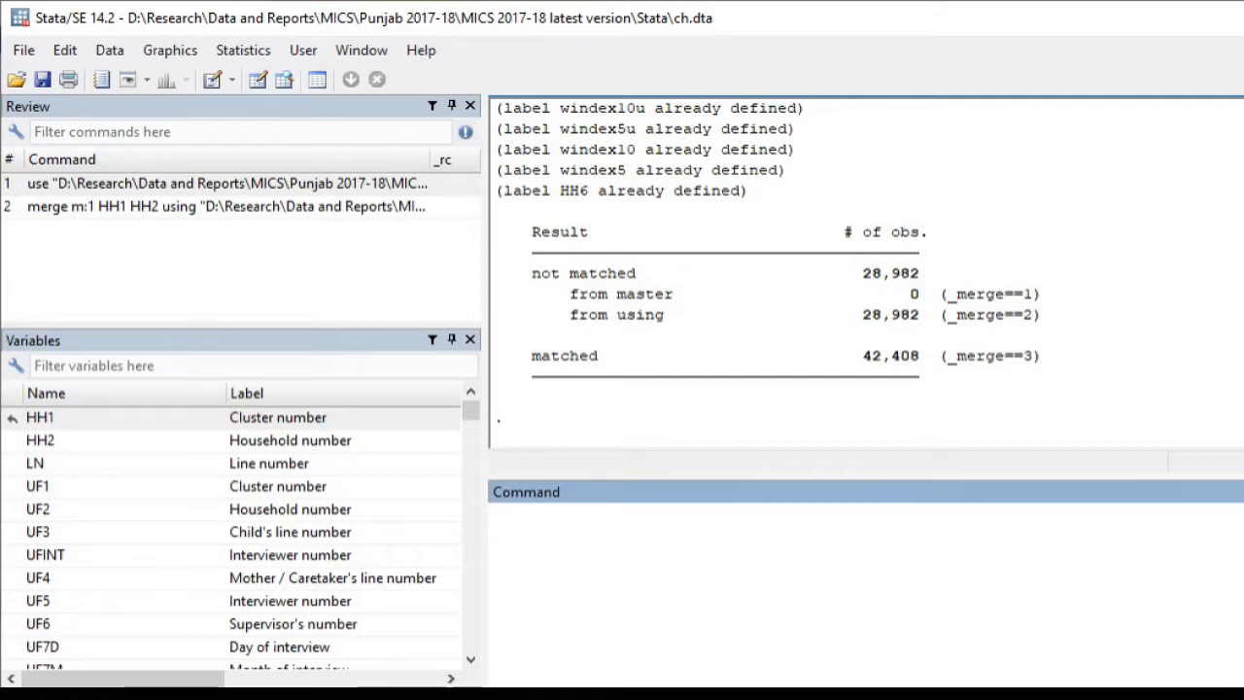
Widen the command history to read the full use and merge commands, restore the layout, and review the merge output
drag(487, 304, 551, 304)
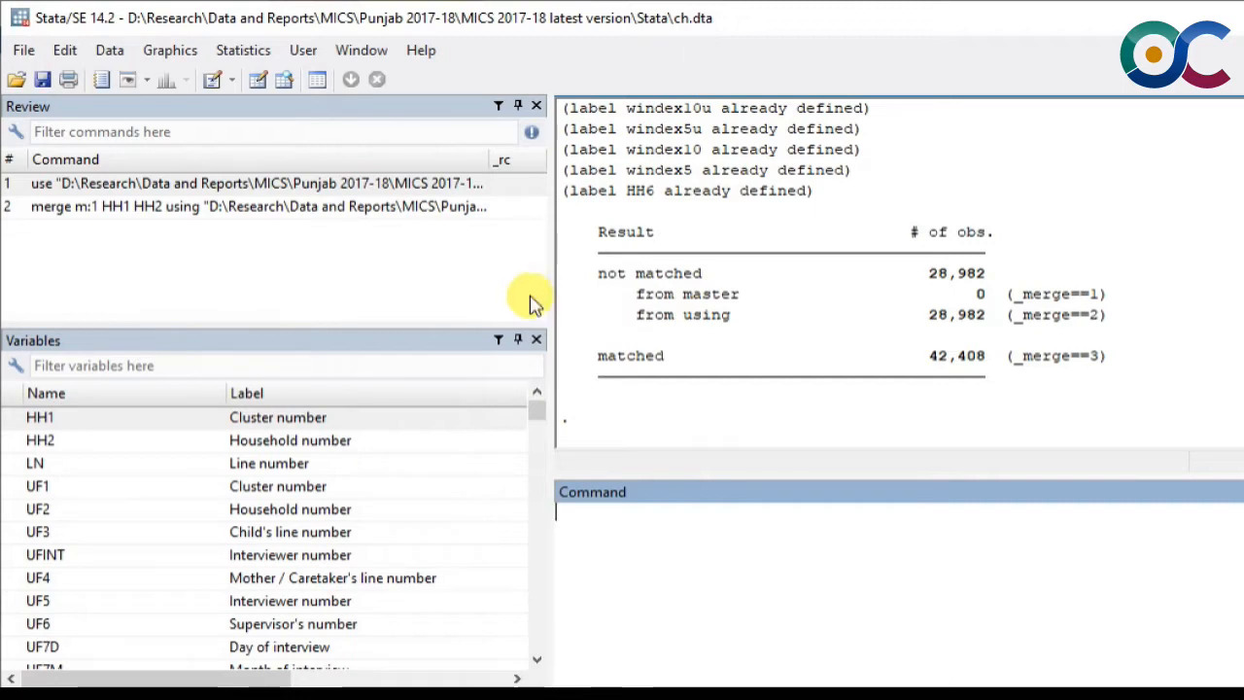
drag(549, 259, 1010, 244)
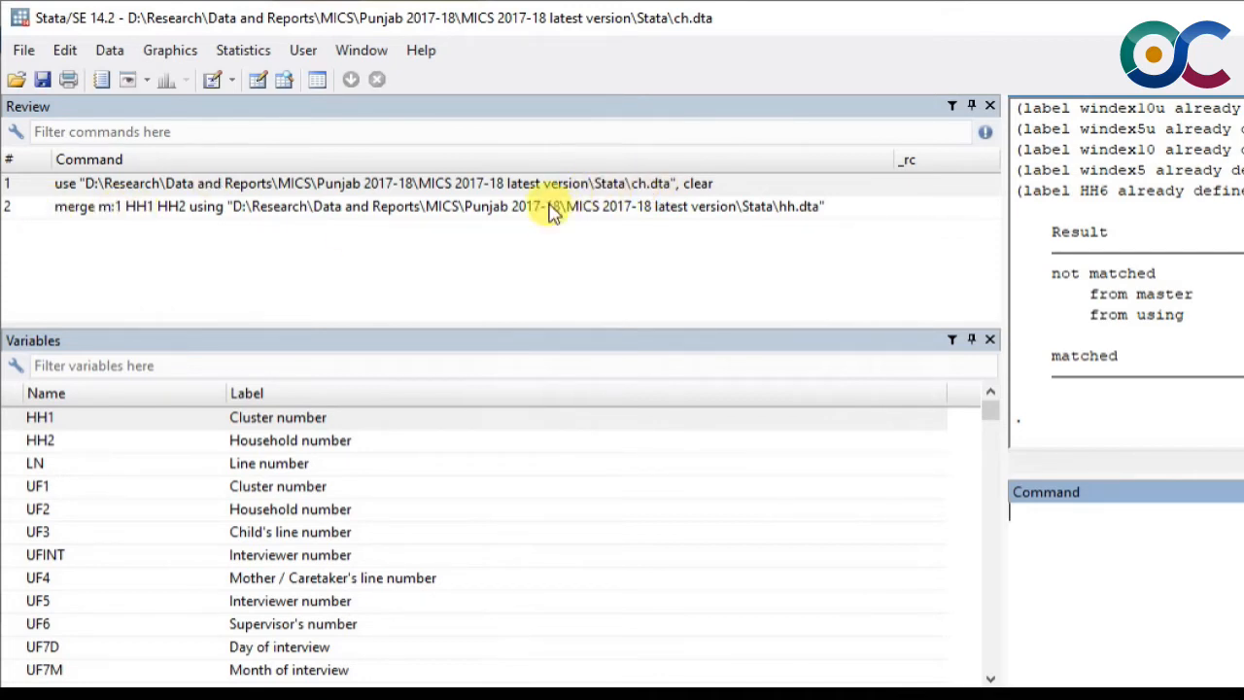
drag(1008, 225, 474, 272)
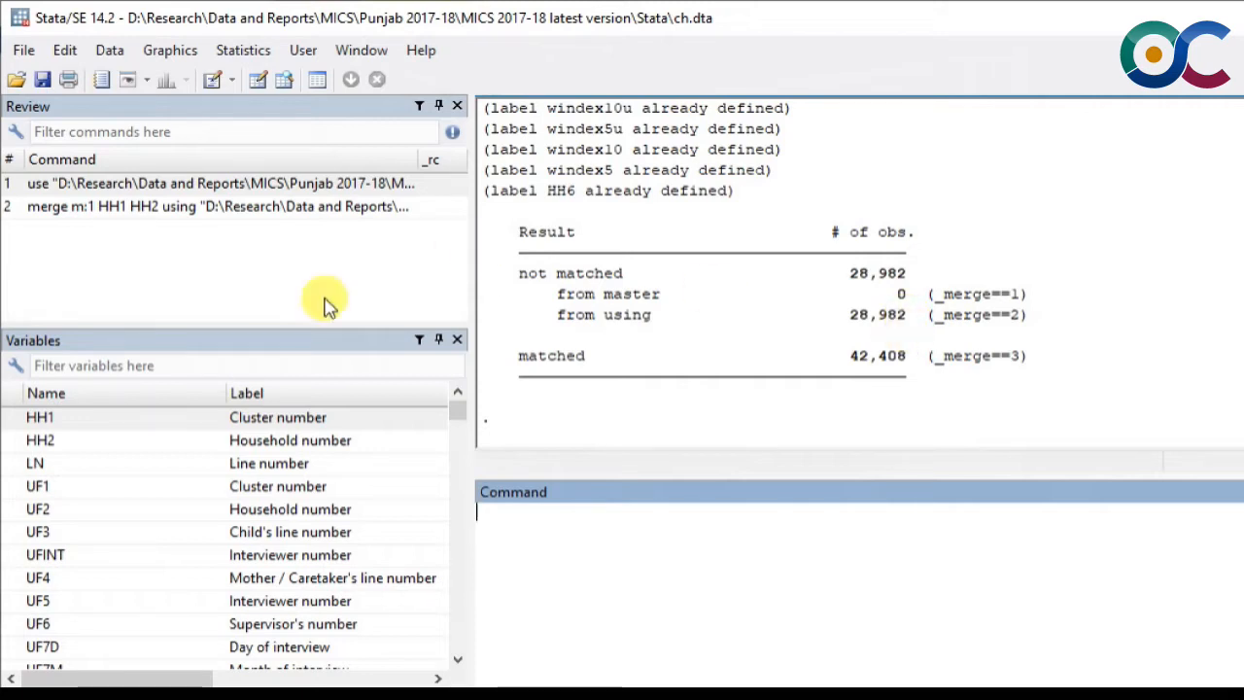
scroll(775, 357, up, 3)
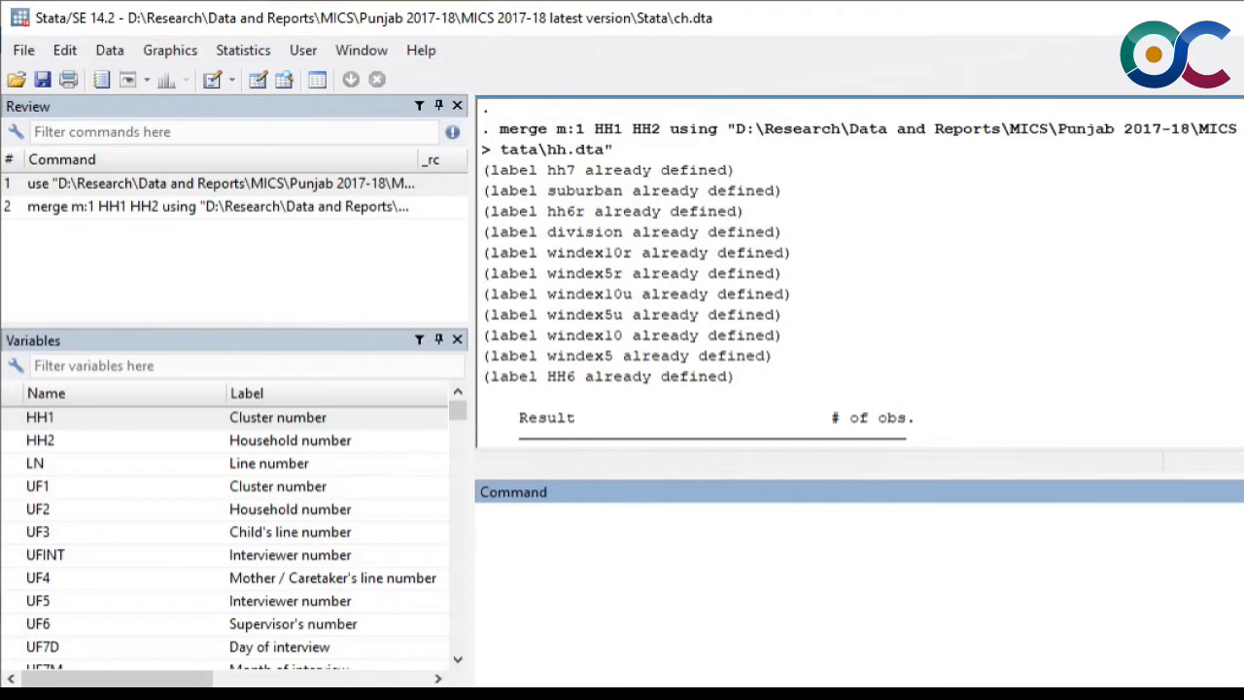
scroll(753, 388, down, 3)
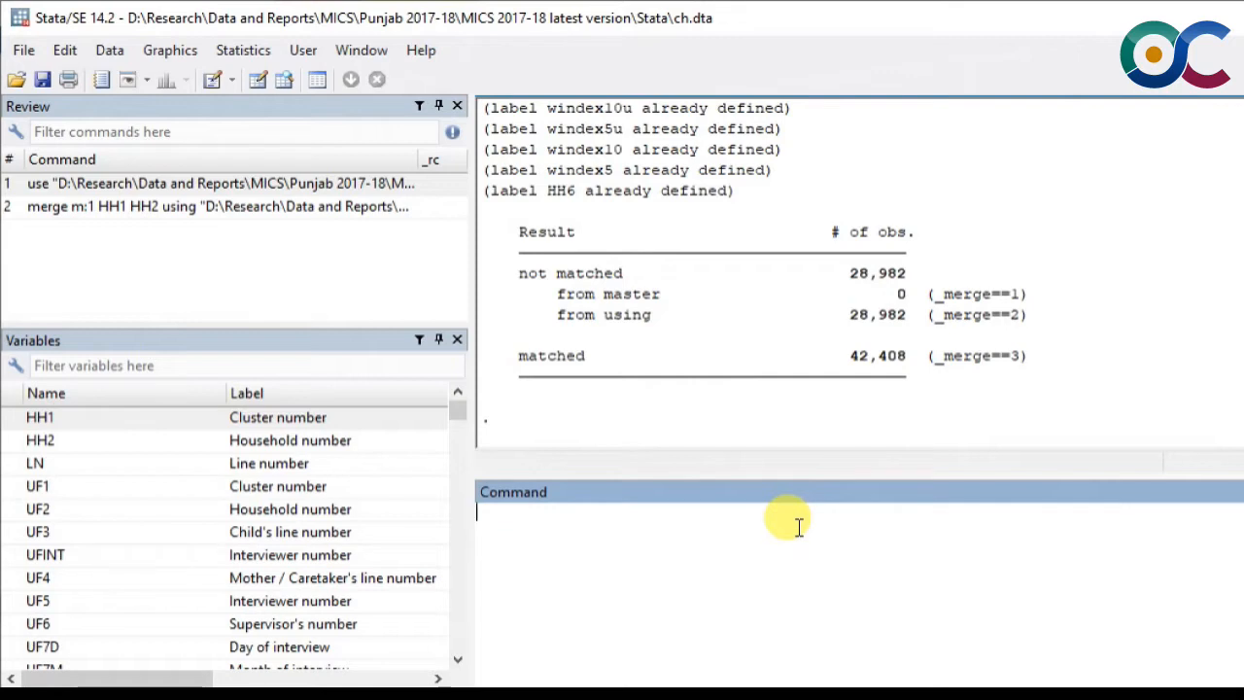
Drop the observations where _merge equals 2, and remove the _merge variable from the dataset
text(d)
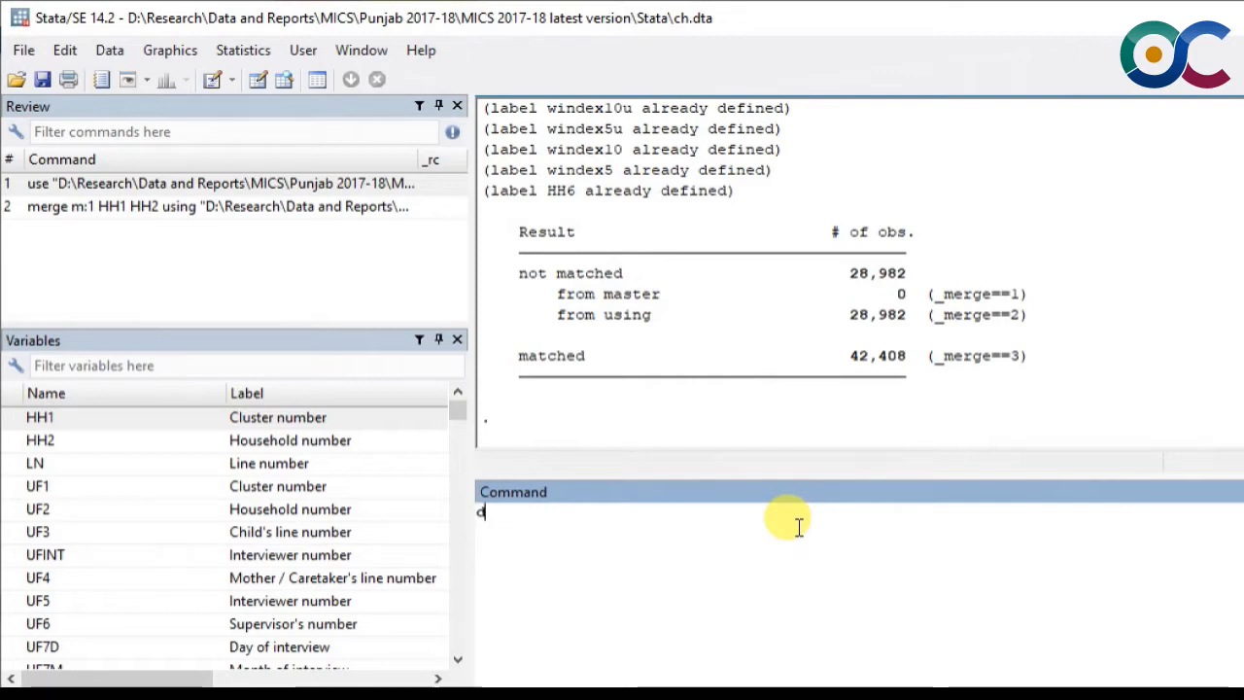
text(rop if _merge)
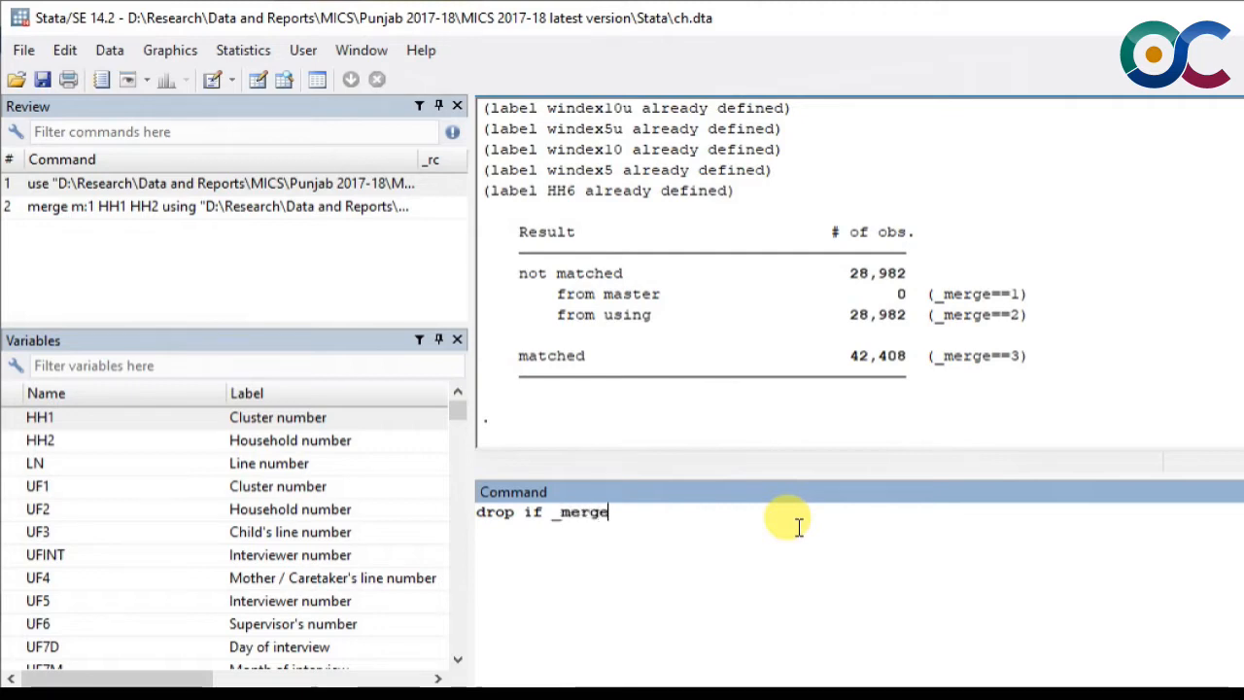
text(==2)
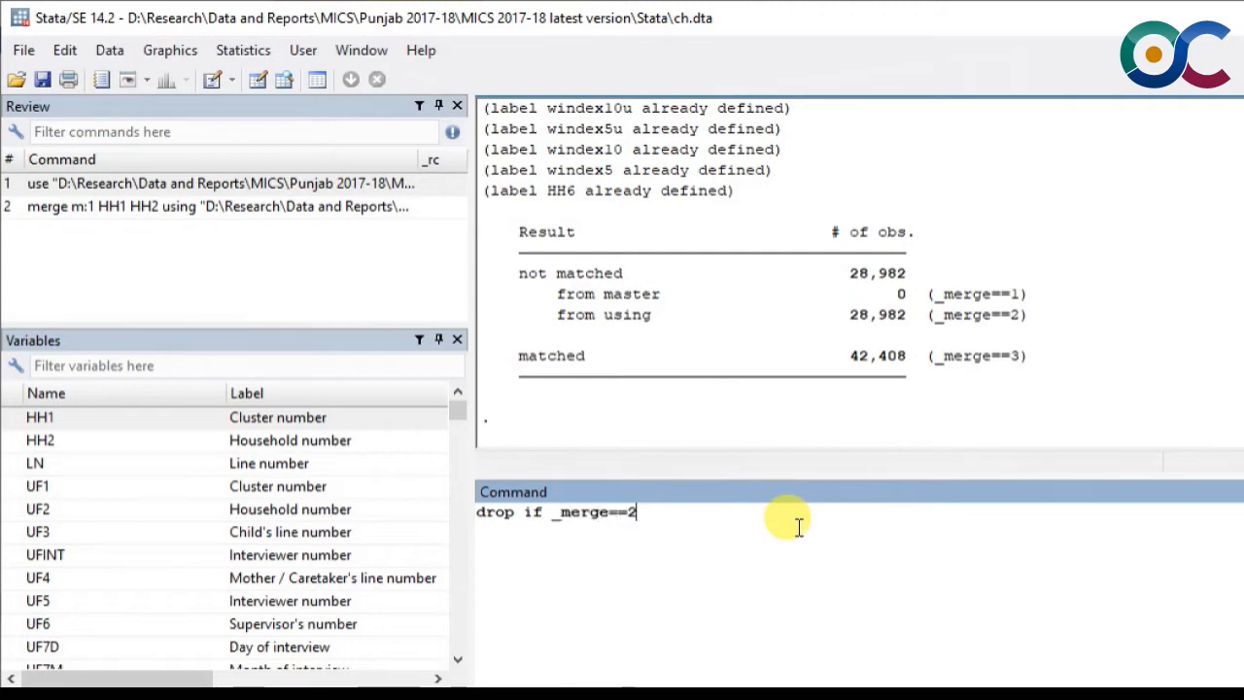
key(Return)
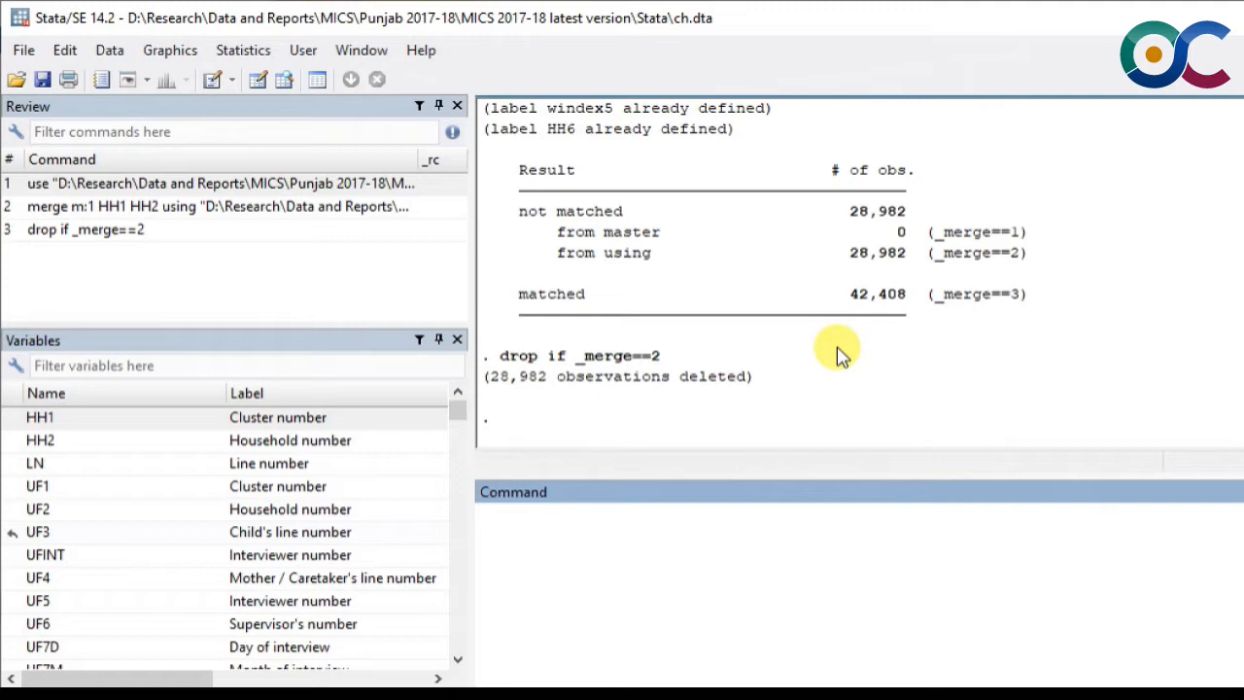
text(drop _merge)
key(Return)
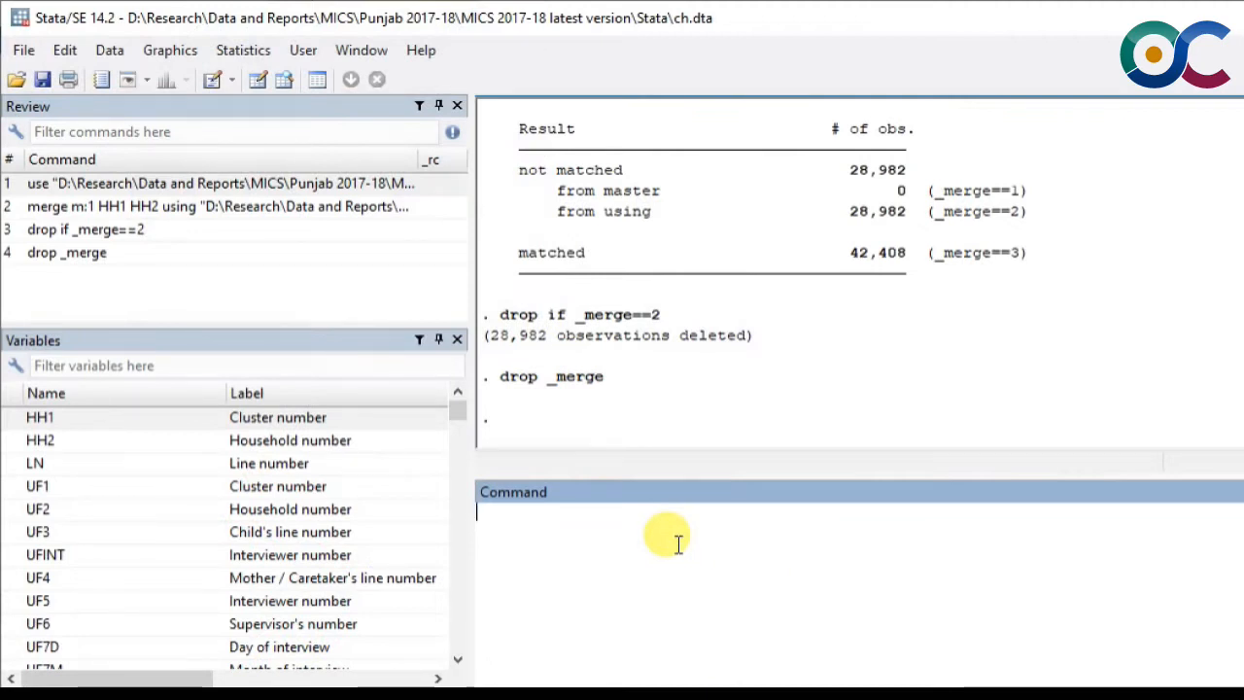
Filter the variable list by "height" and widen it to read the full variable labels
click(86, 369)
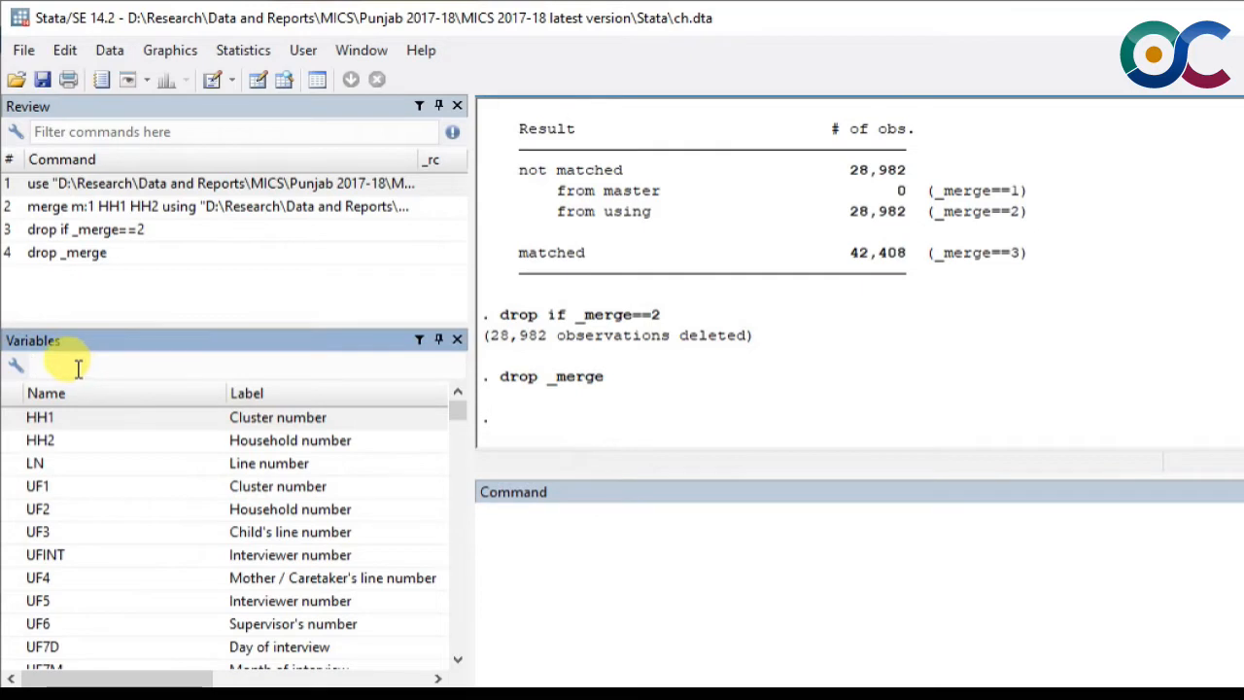
text(h)
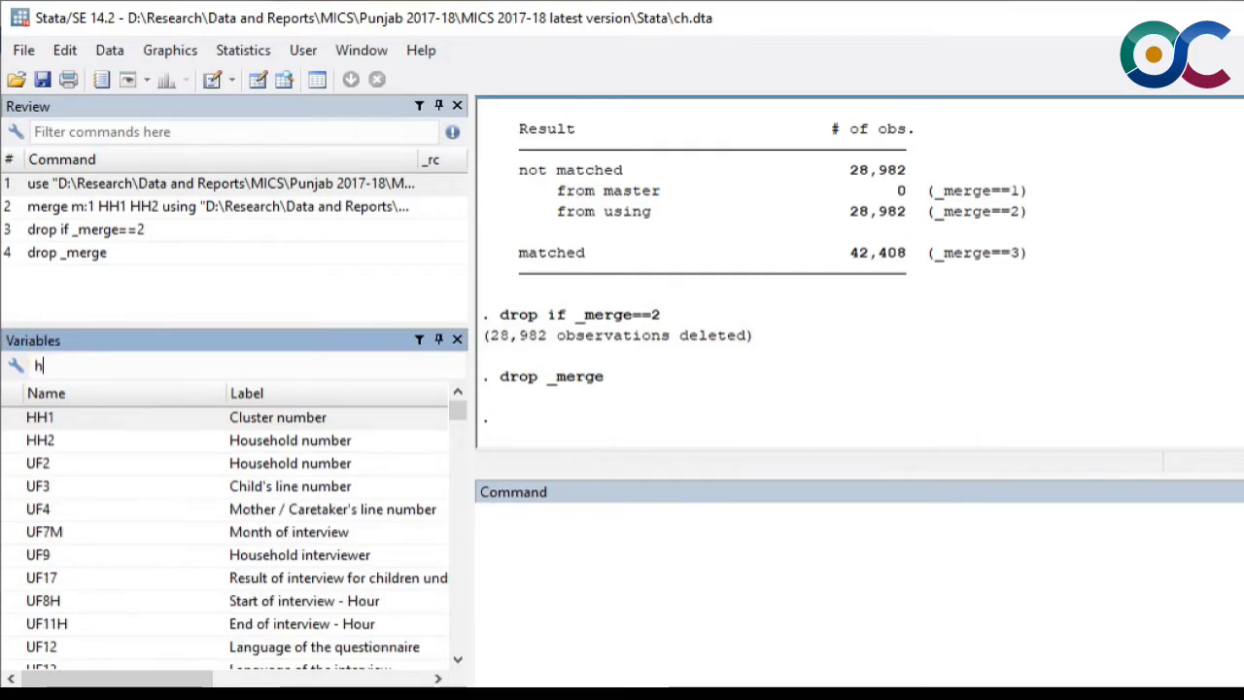
text(eight)
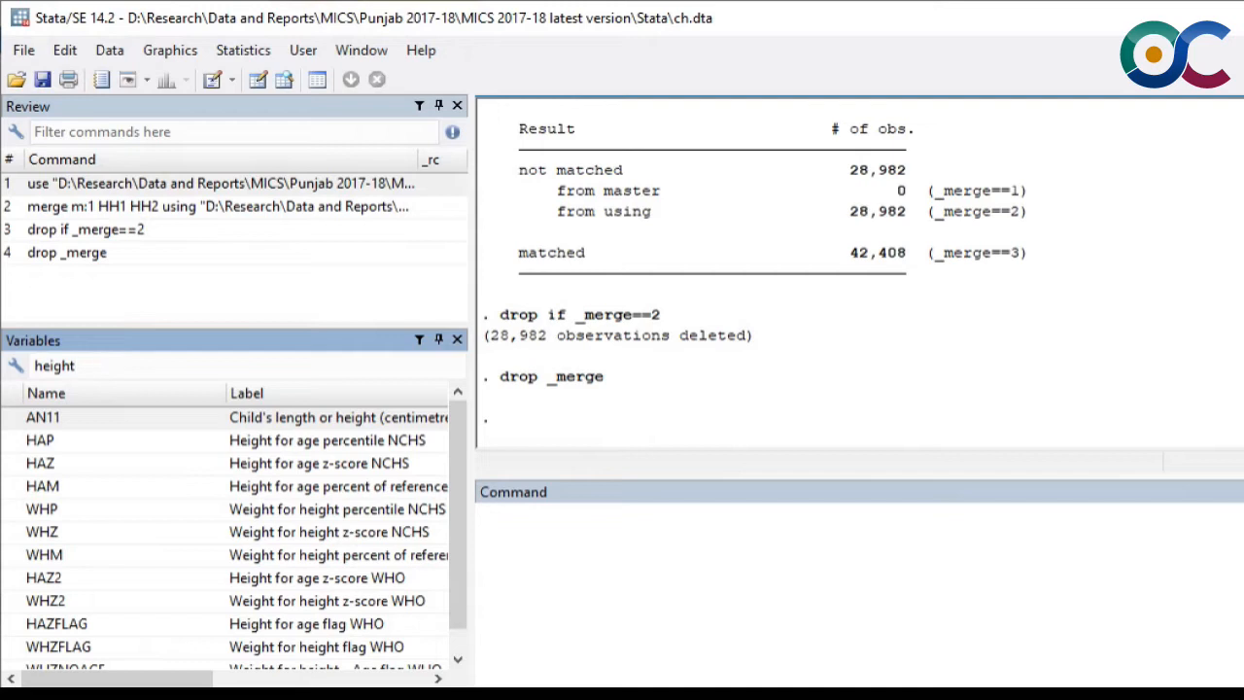
drag(468, 459, 603, 485)
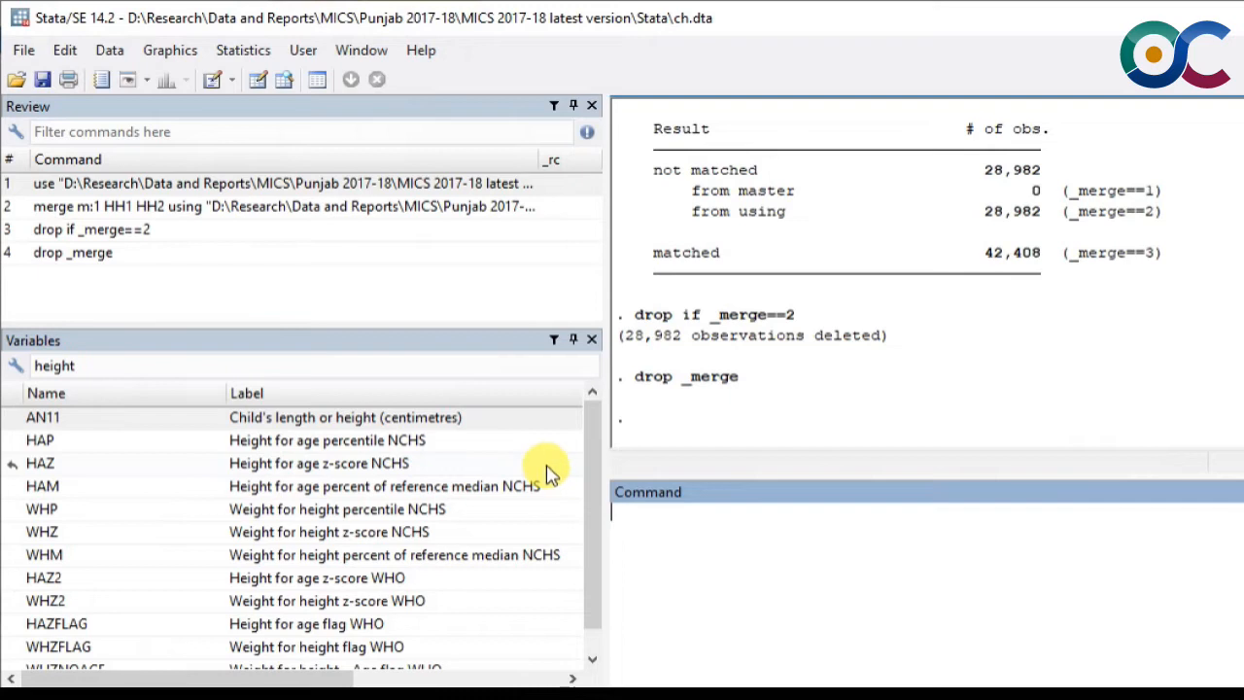
scroll(569, 468, down, 1)
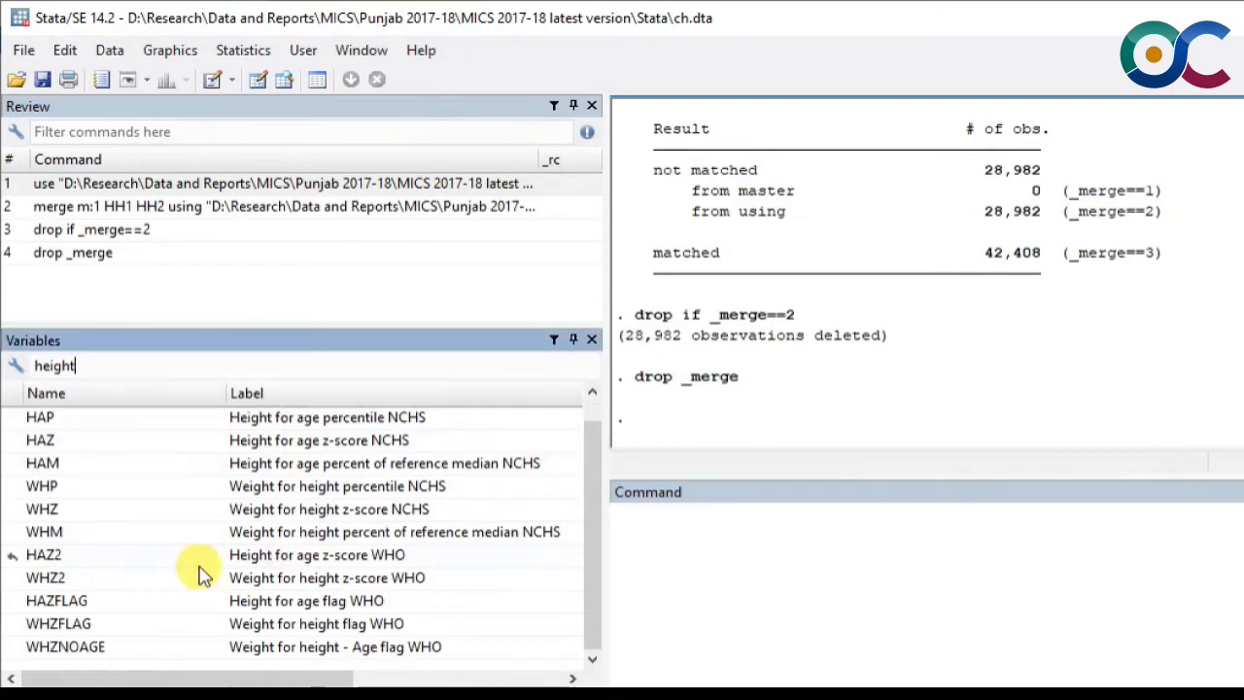
Summarize the WHO height-for-age z-score variable HAZ2 with the sum command
double_click(258, 566)
key(ctrl+Left)
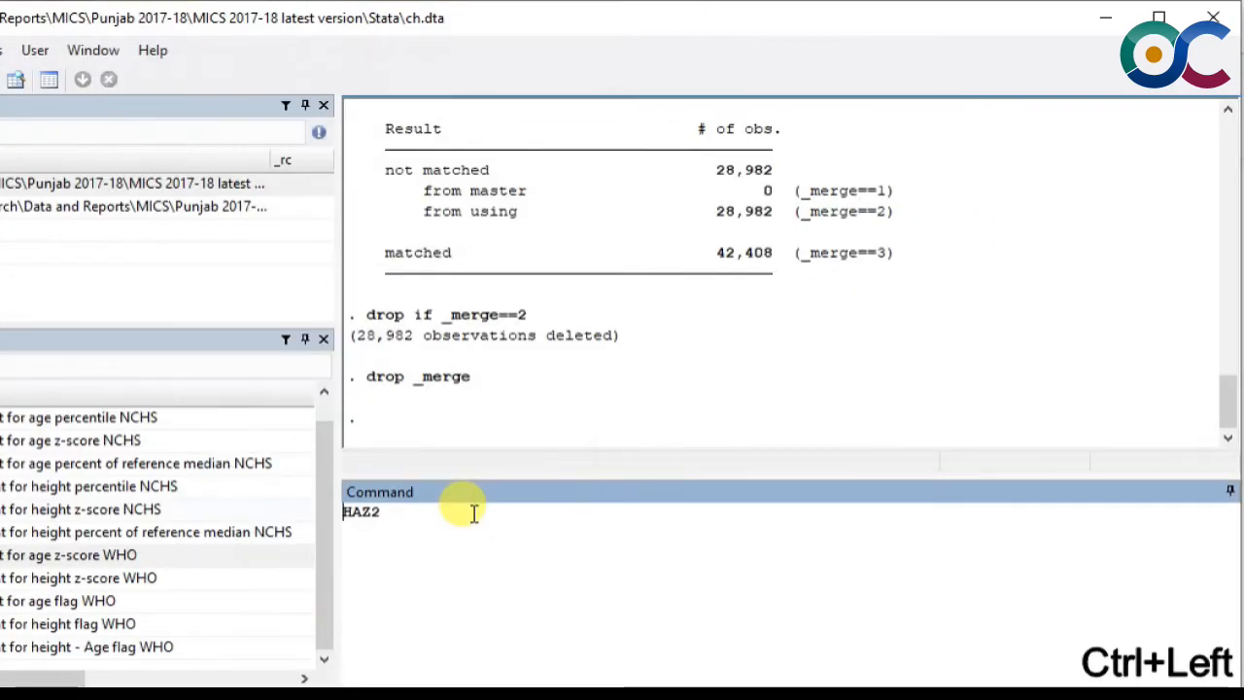
text(su)
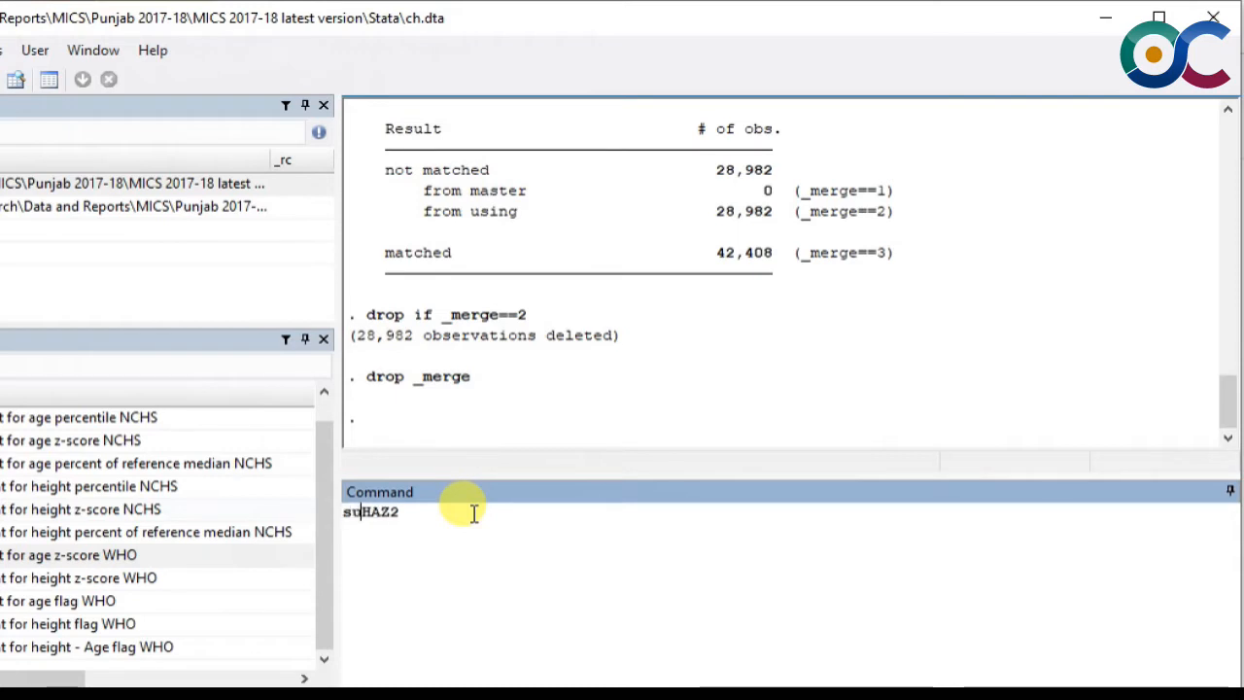
text(m)
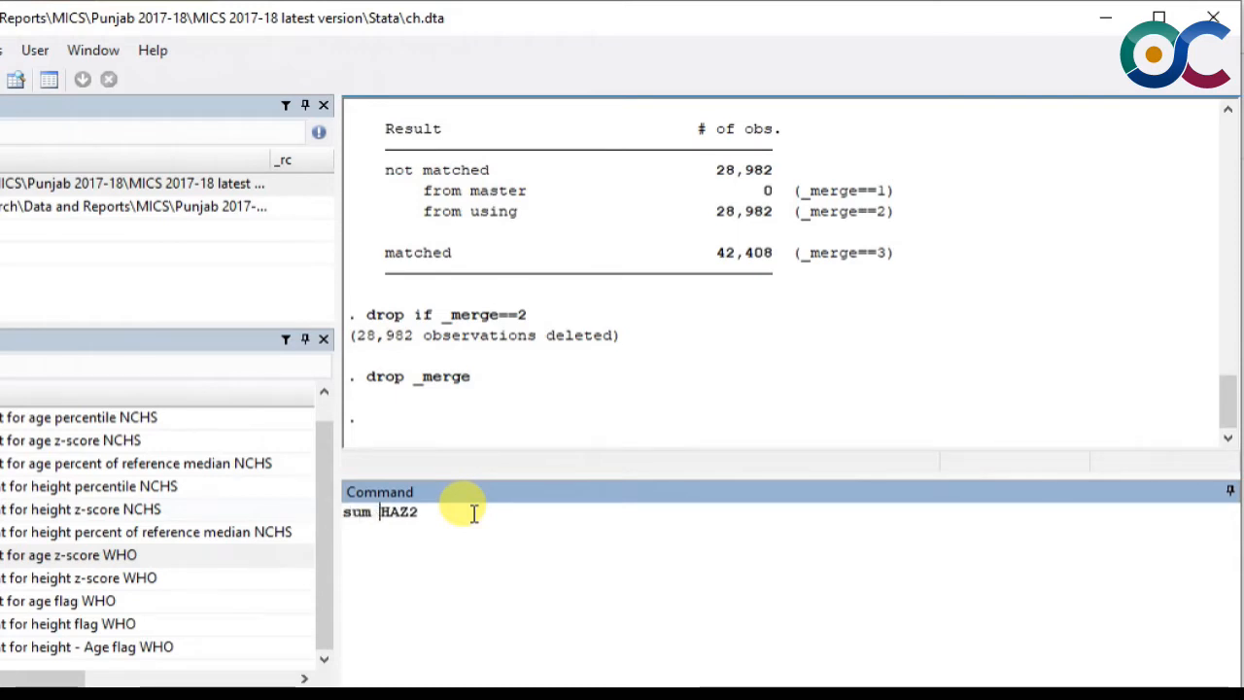
key(Return)
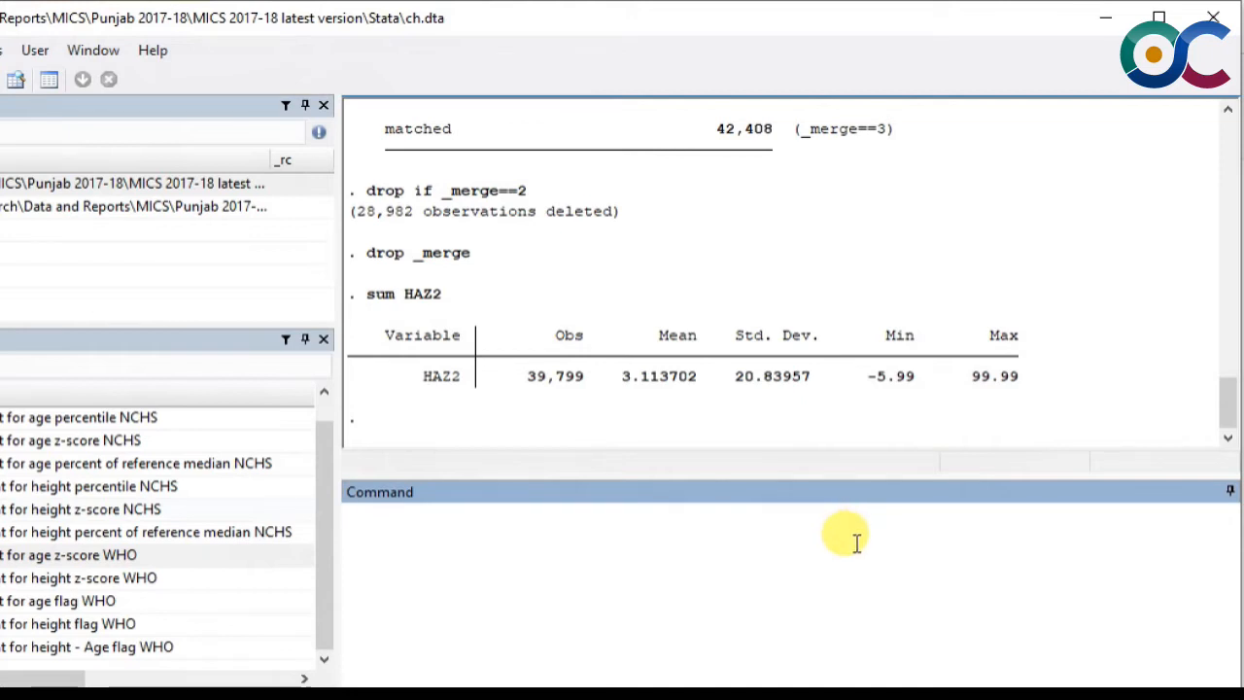
Tabulate HAZ2 and page through the frequency table to its end
text(tab HAZ2)
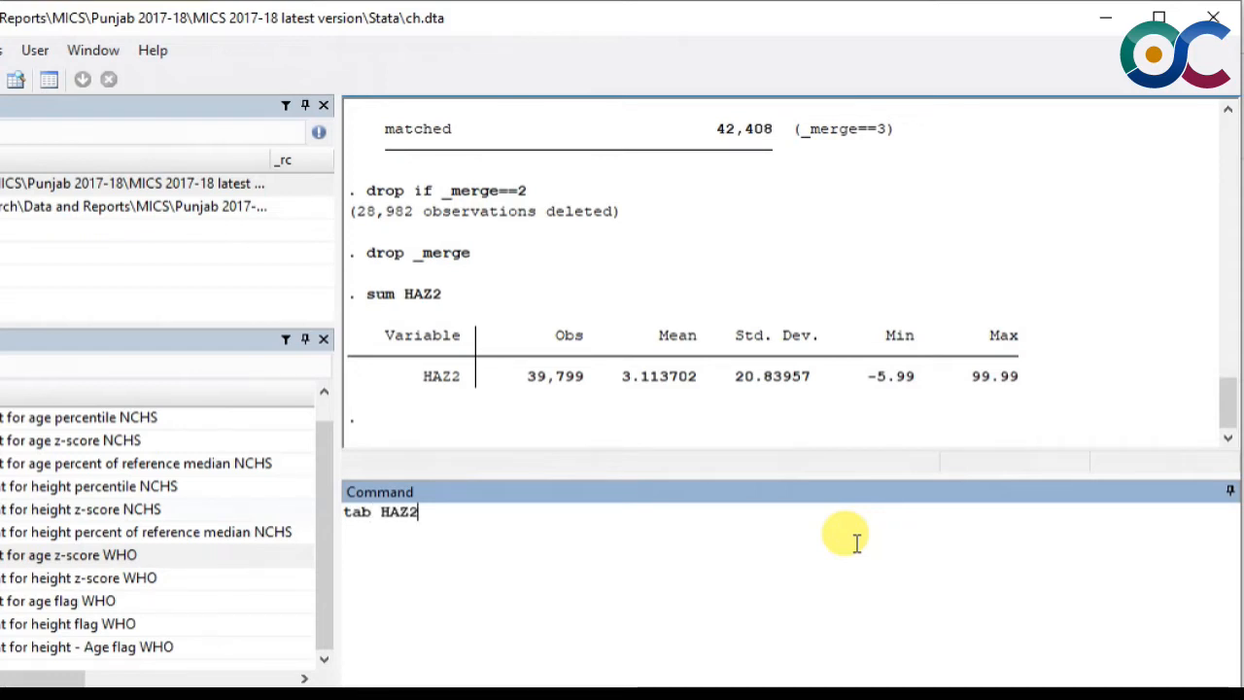
key(Return)
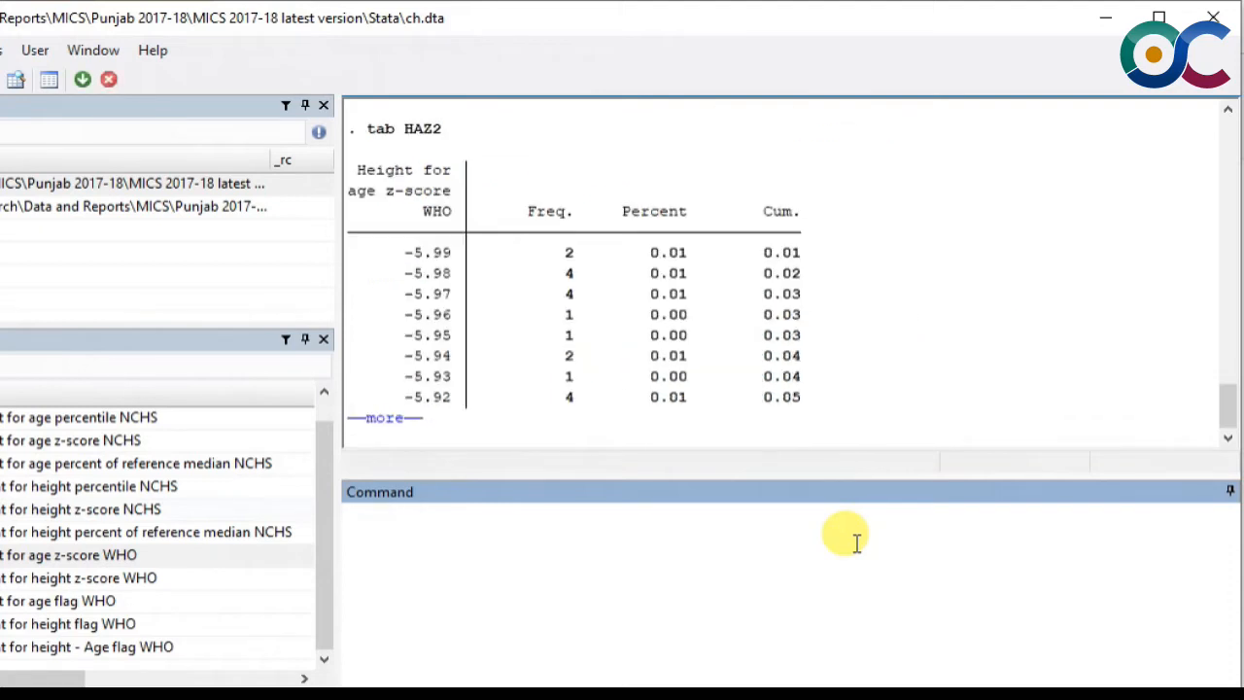
key(space)
key(space)
key(space)
key(space)
key(space)
key(space)
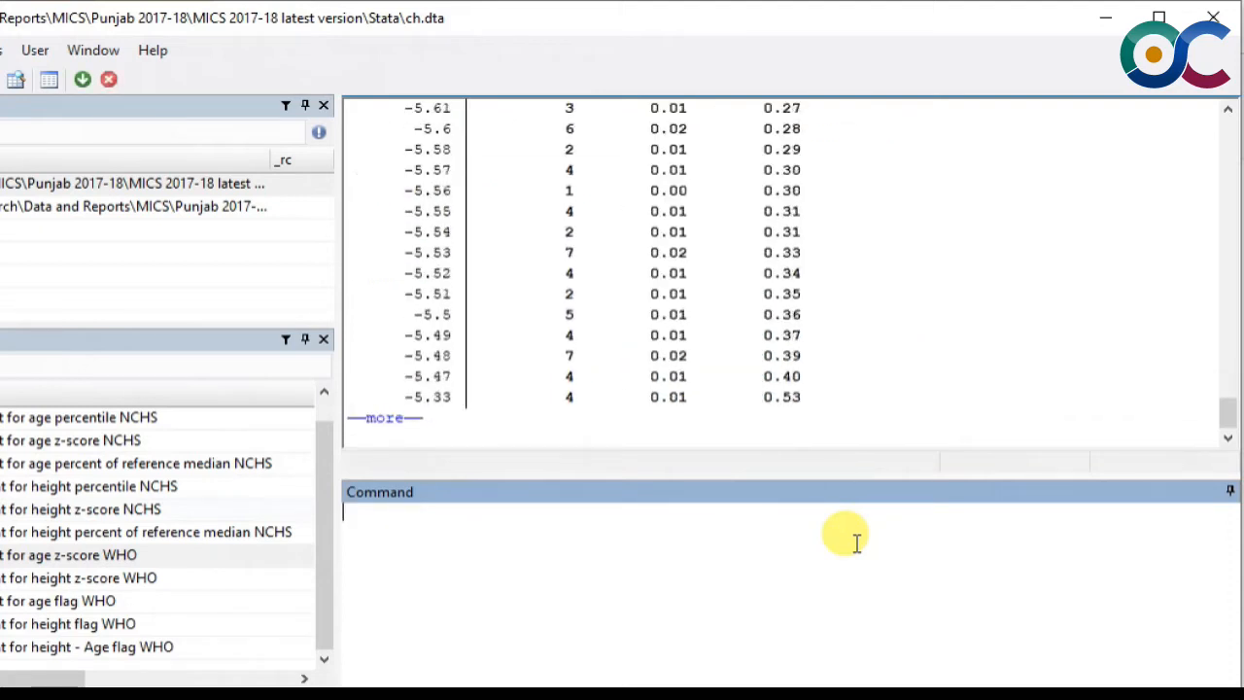
key(space)
key(space)
key(space)
key(space)
key(space)
key(space)
key(space)
key(space)
key(space)
key(space)
key(space)
key(space)
key(space)
key(space)
key(space)
key(space)
key(space)
key(space)
key(space)
key(space)
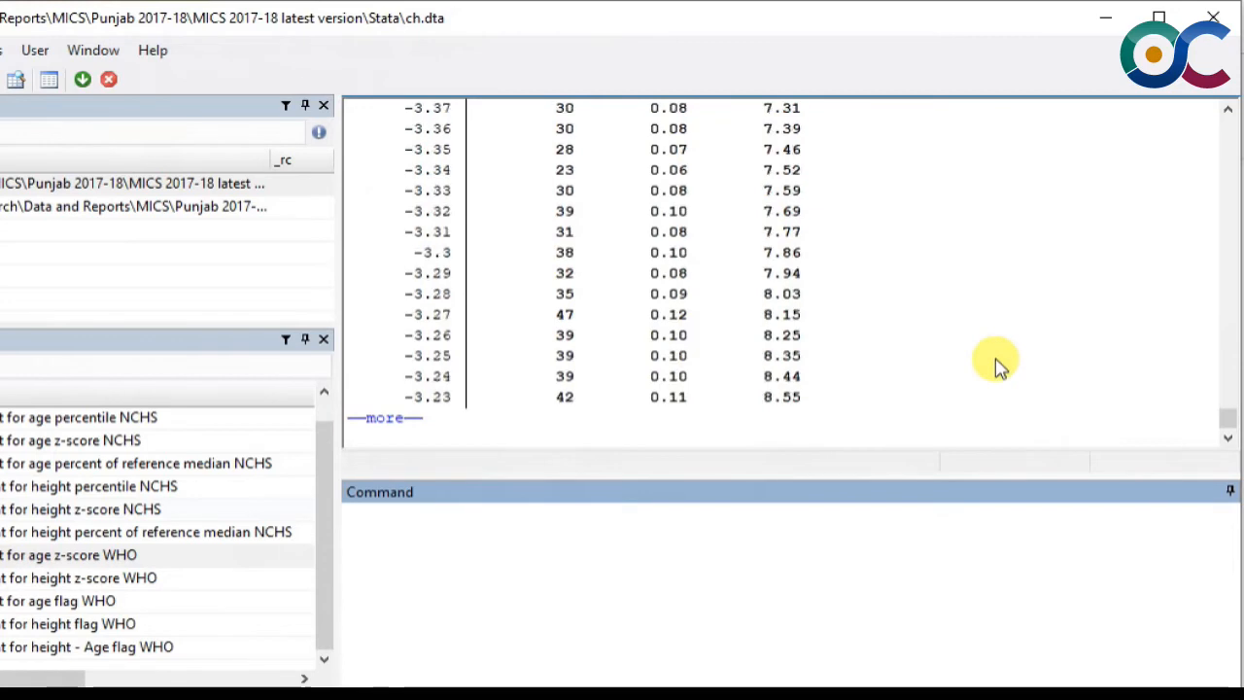
key(space)
key(space)
key(space)
key(space)
key(space)
key(space)
key(space)
key(space)
key(space)
key(space)
key(space)
key(space)
key(space)
key(space)
key(space)
key(space)
key(space)
key(space)
key(space)
key(space)
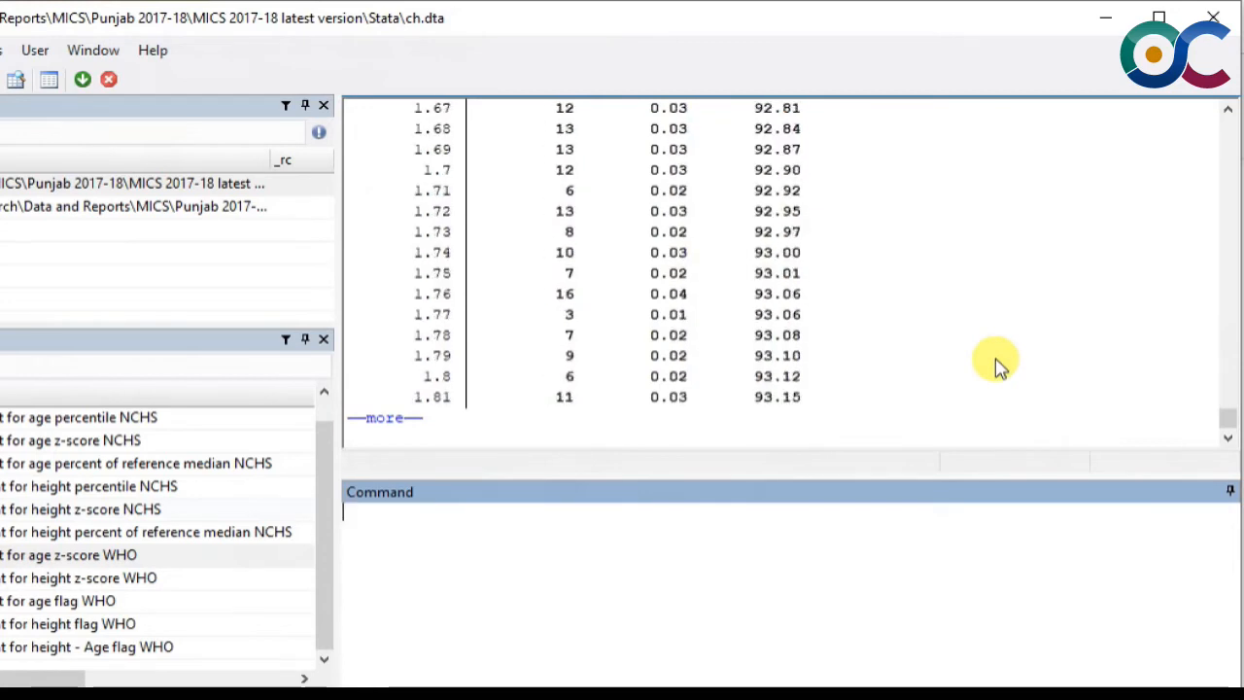
key(space)
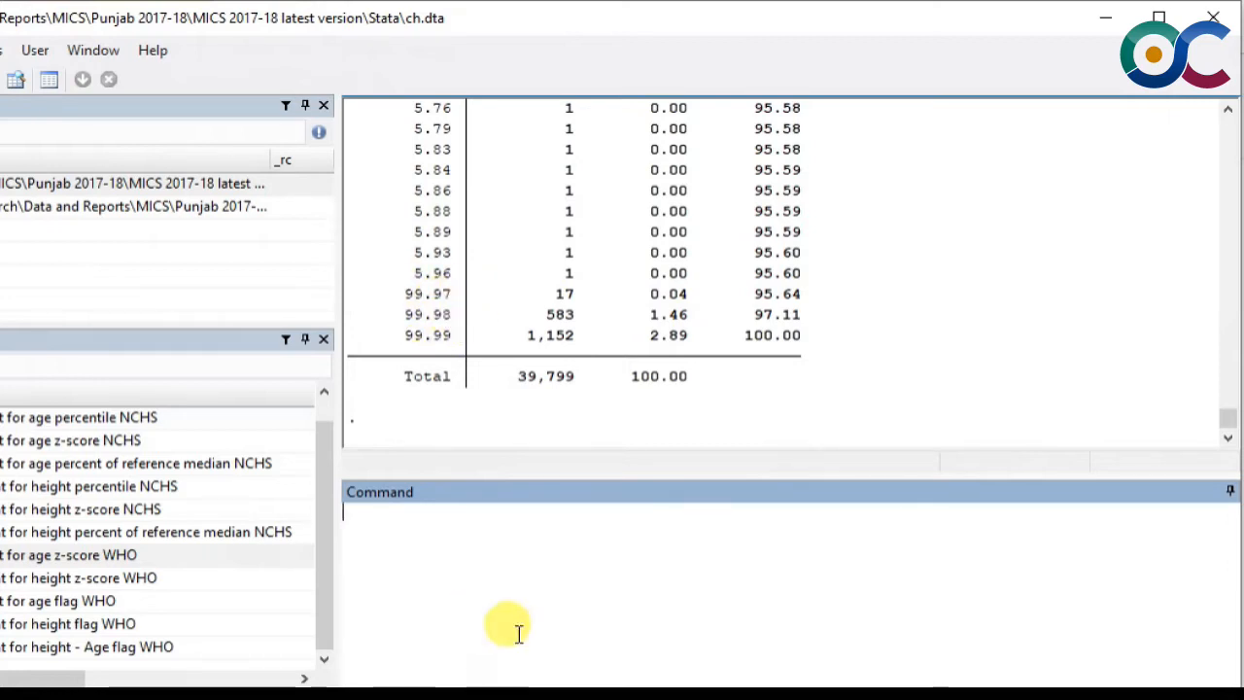
Try to list the value labels of HAZ2 with the label list command
click(533, 563)
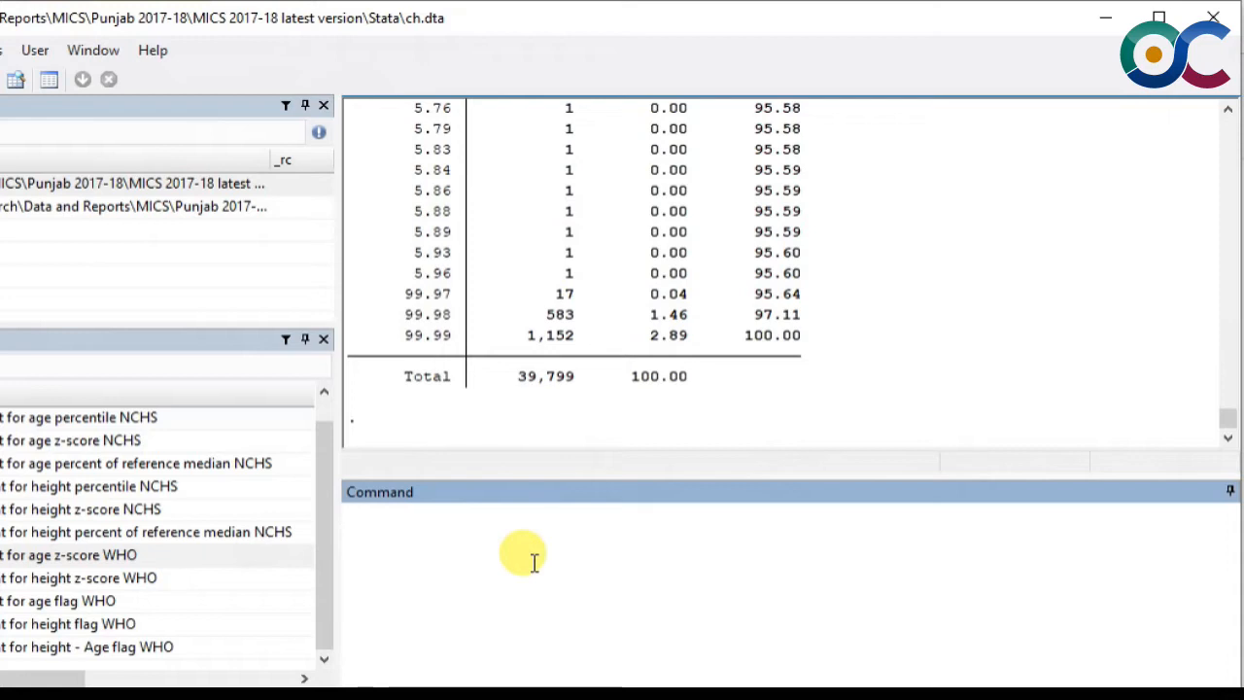
text(label list HAZ2)
key(Return)
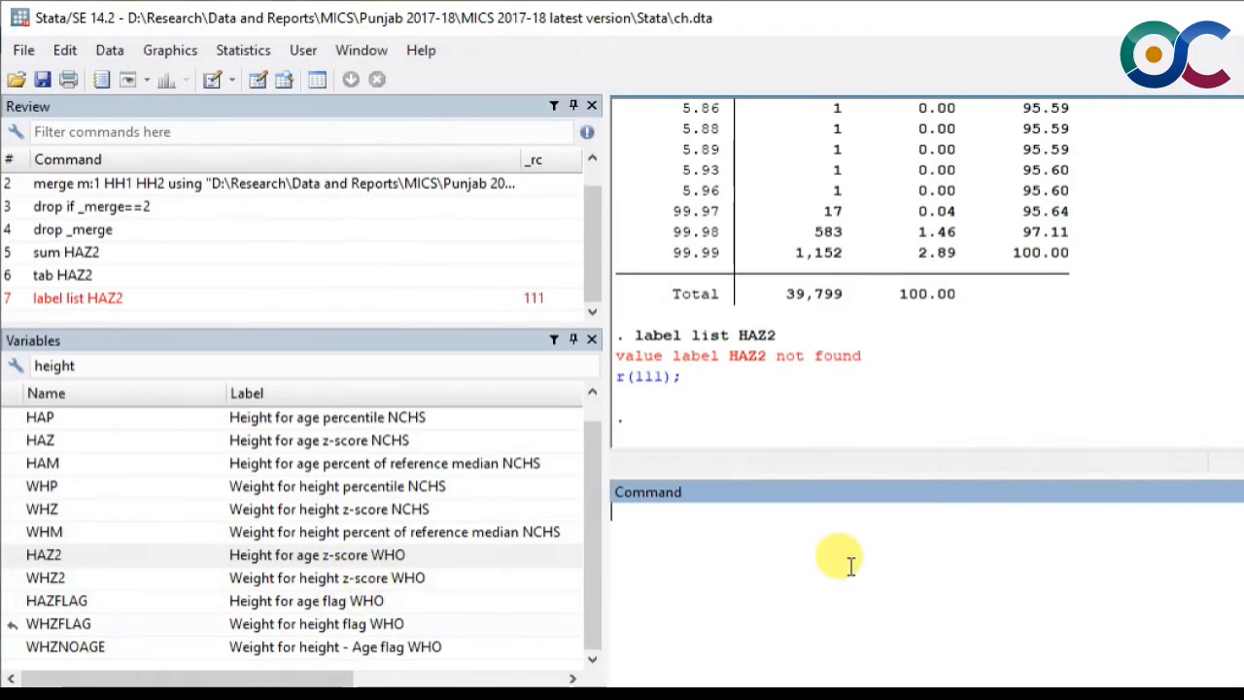
Tabulate the WHO height-for-age flag variable HAZFLAG
text(tab)
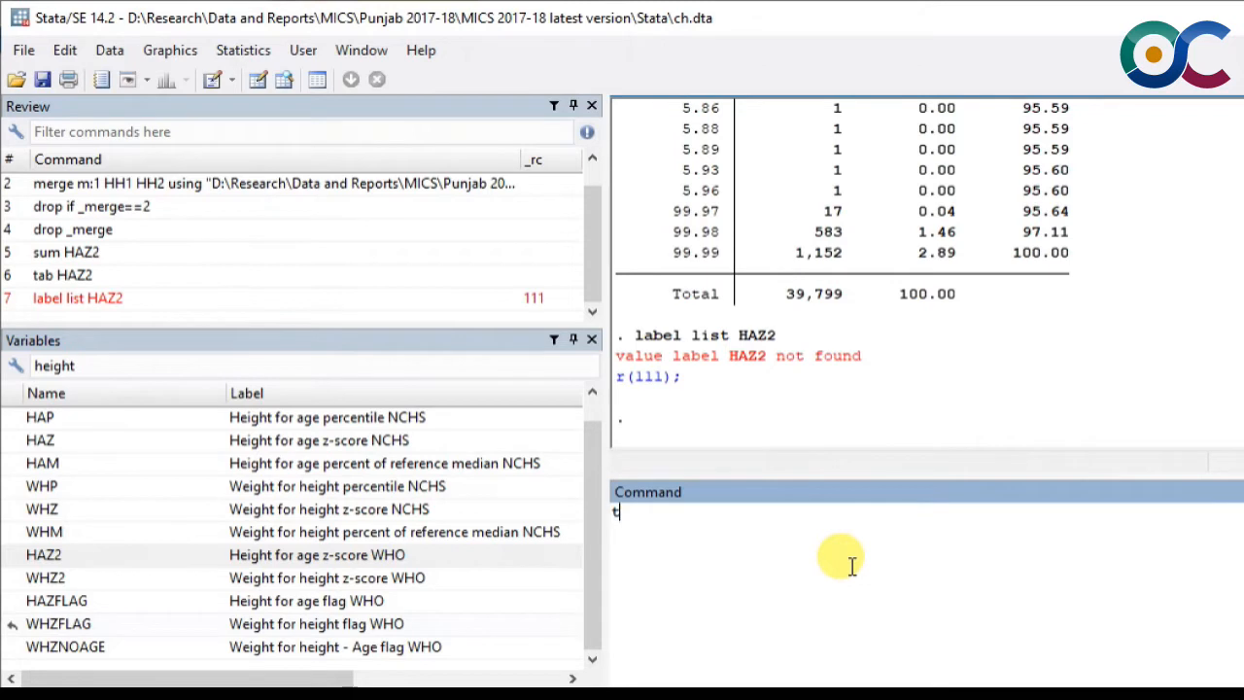
click(243, 602)
key(Return)
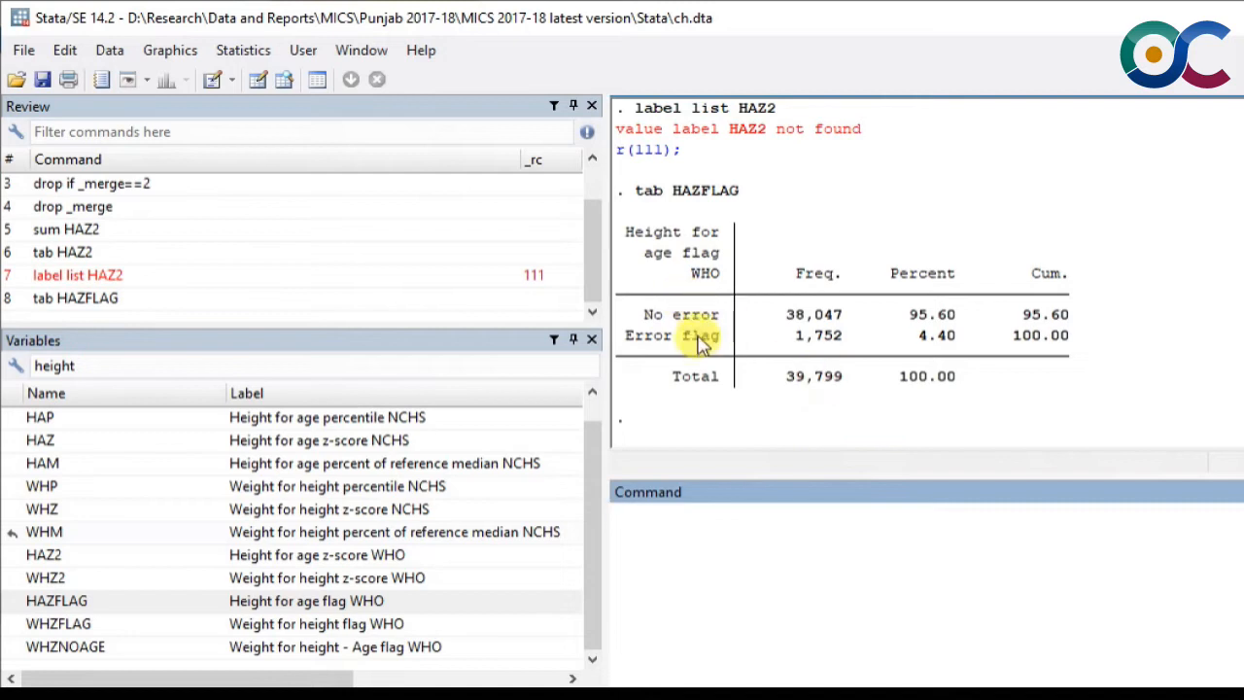
Add the HAZ2 frequencies for 99.97, 99.98 and 99.99 in Calculator as 17 + 583 + 1152, and compare the sum with HAZFLAG's error flag frequency
scroll(794, 418, up, 3)
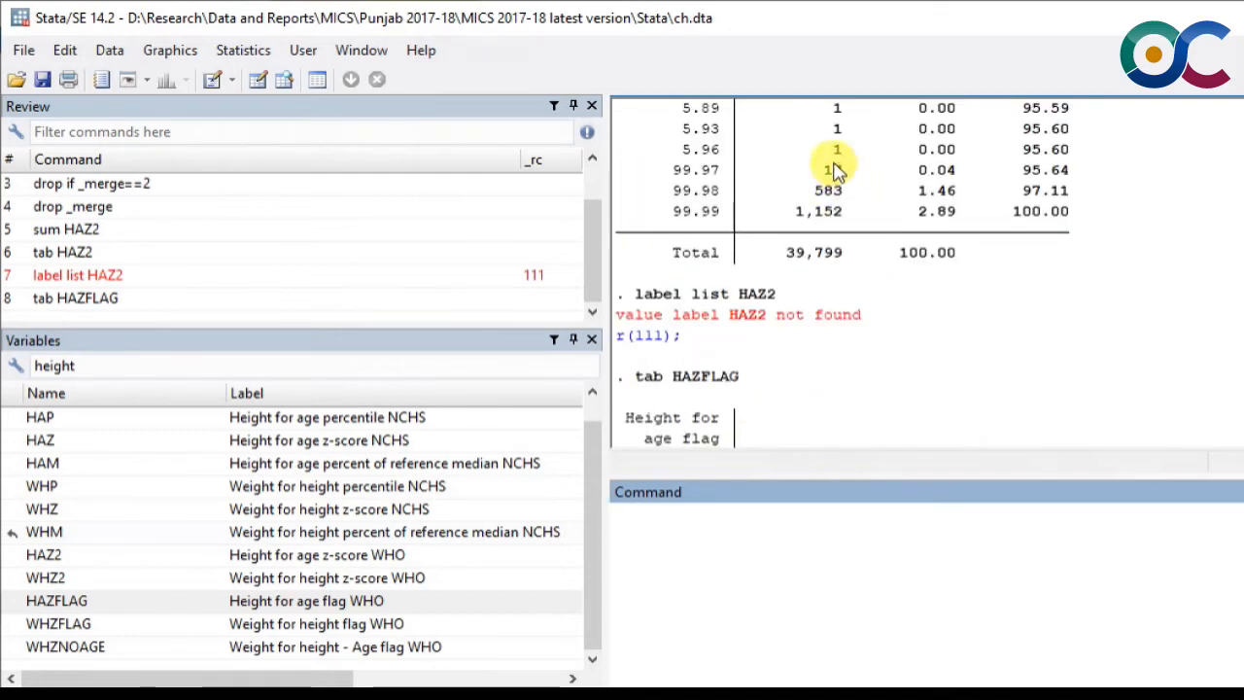
scroll(855, 242, down, 2)
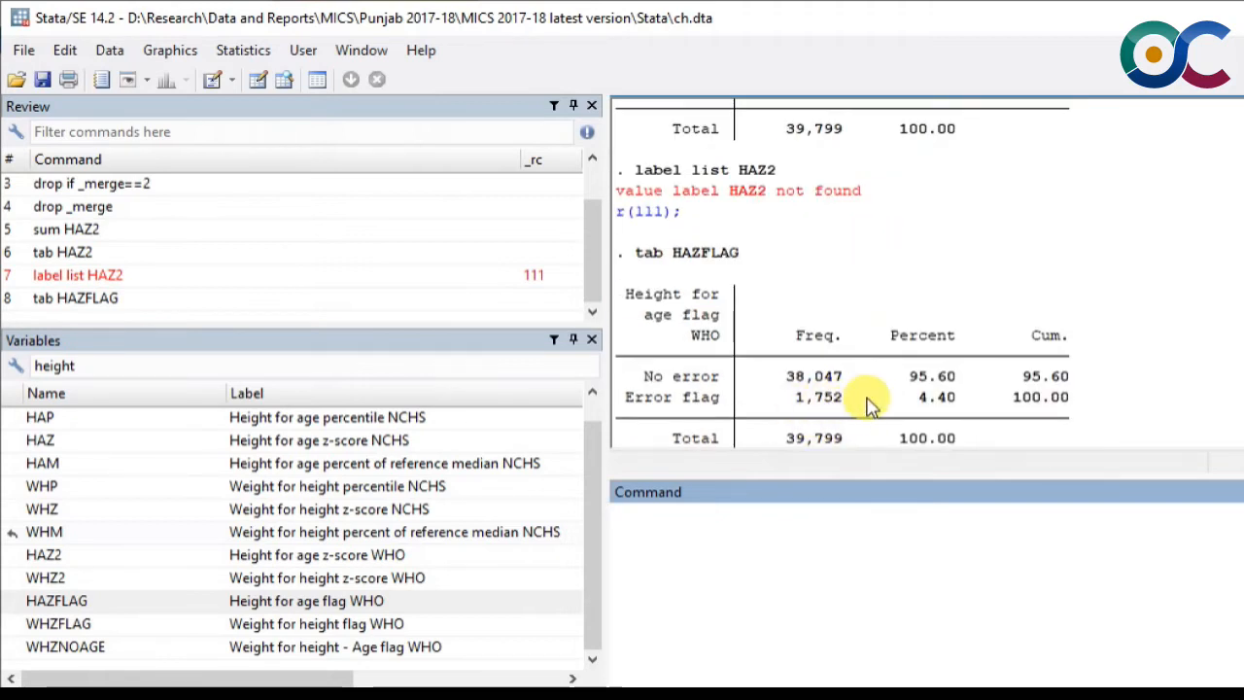
scroll(866, 328, up, 2)
drag(319, 172, 256, 73)
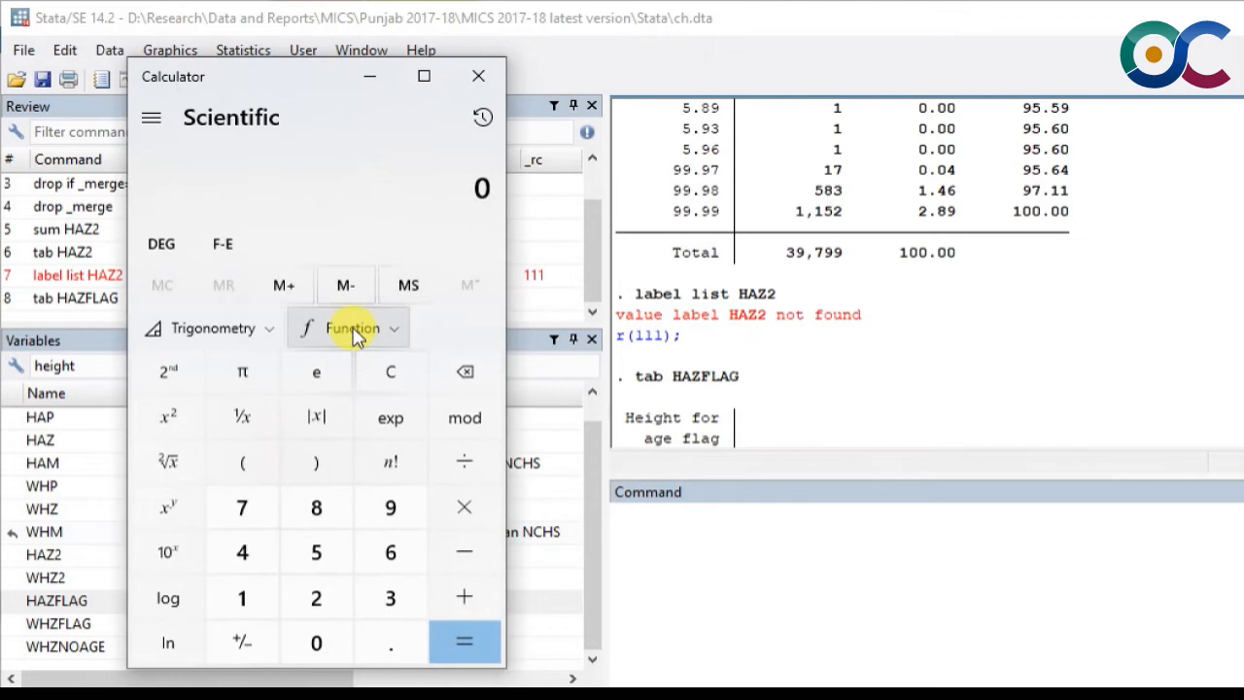
text(17 + 583 + 1,152)
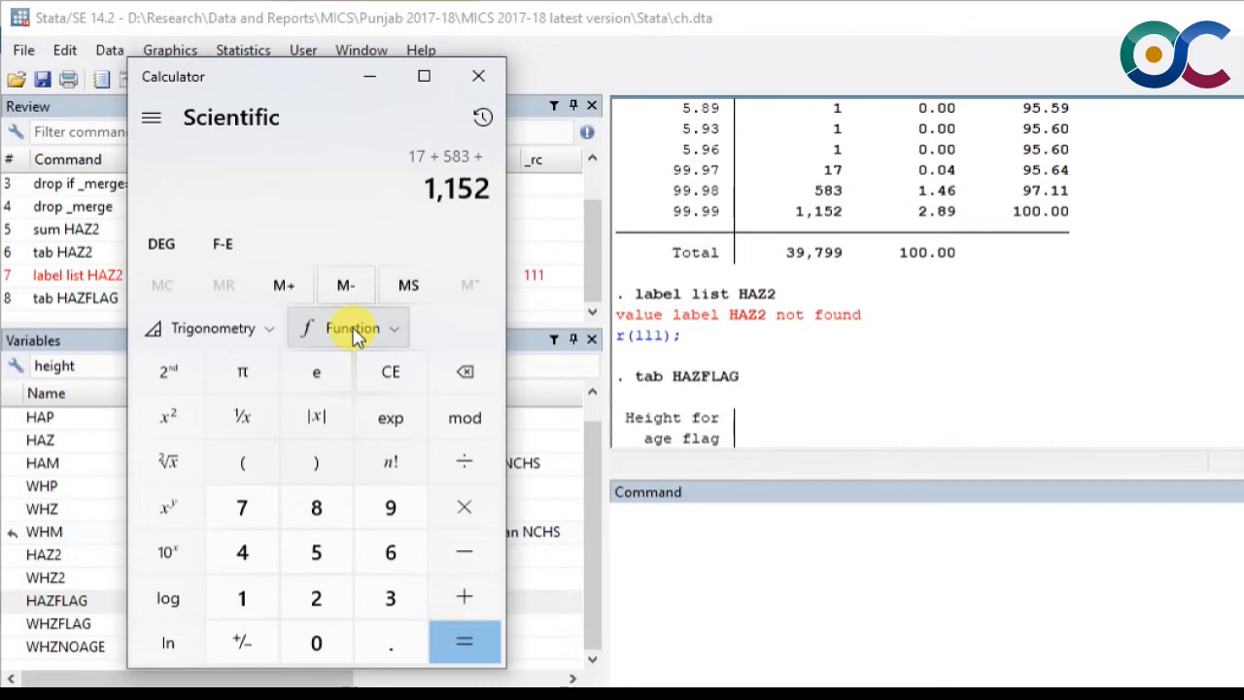
key(Return)
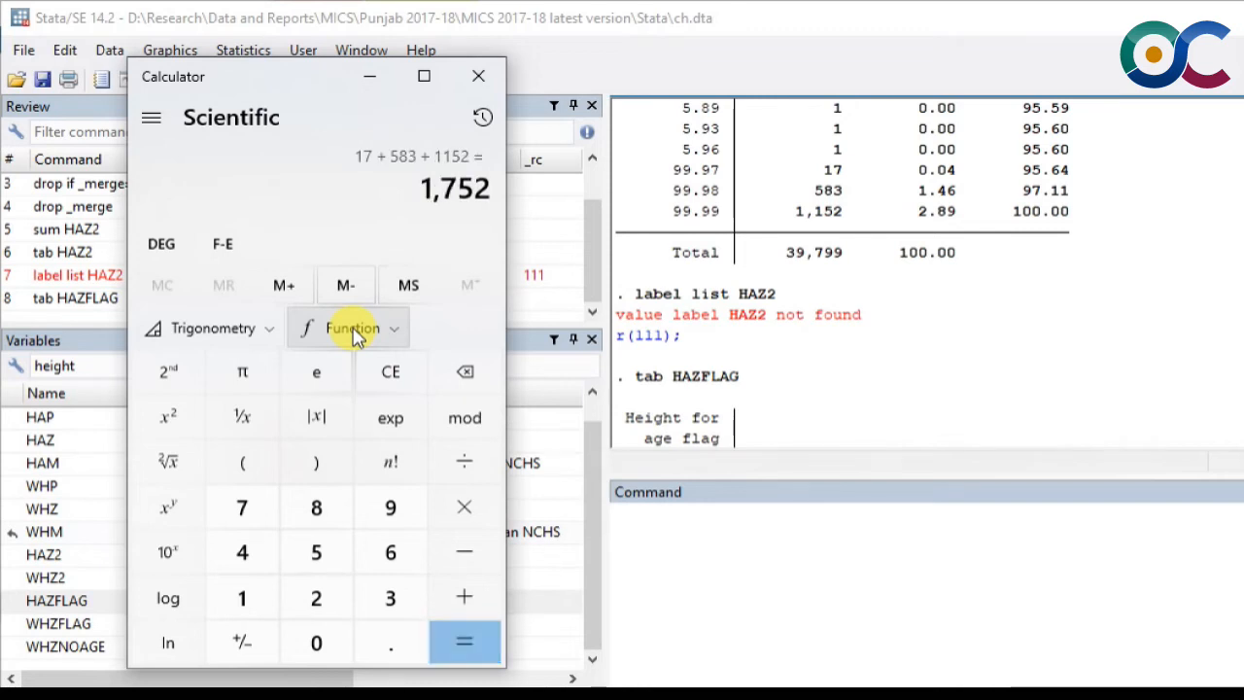
click(1020, 370)
scroll(1020, 369, down, 3)
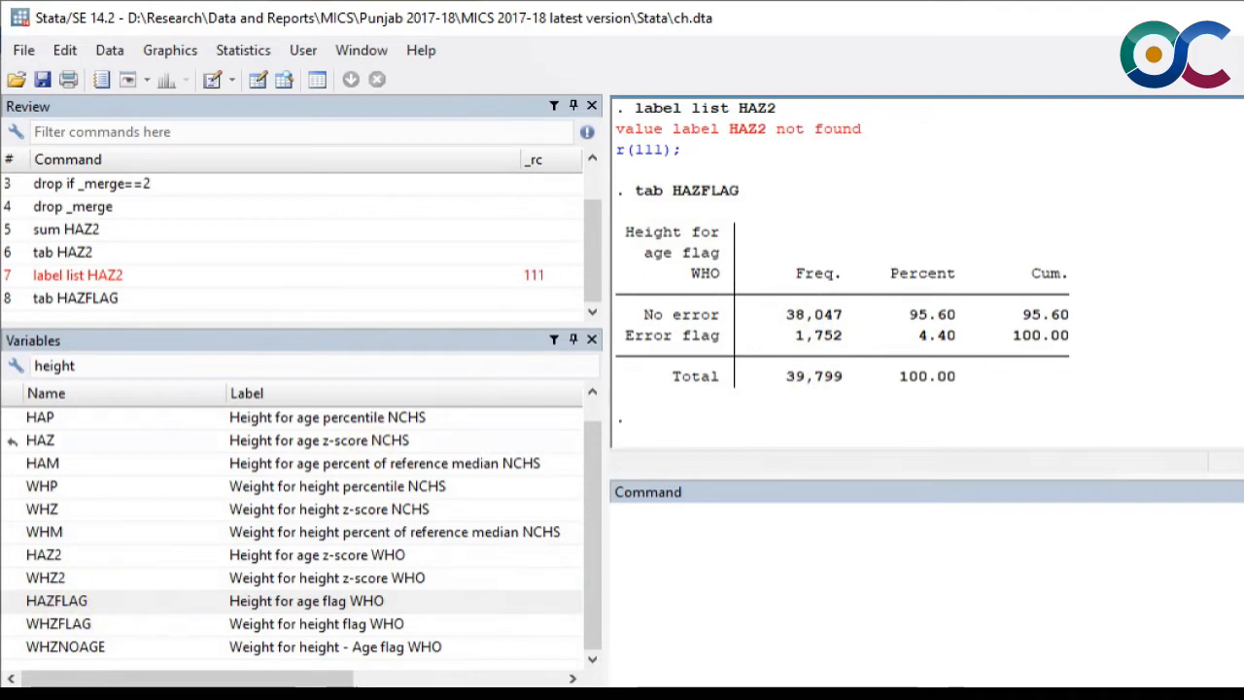
Recheck the last HAZ2 frequencies against the HAZFLAG table, and generate a new variable haz3 equal to HAZ2
scroll(899, 284, up, 3)
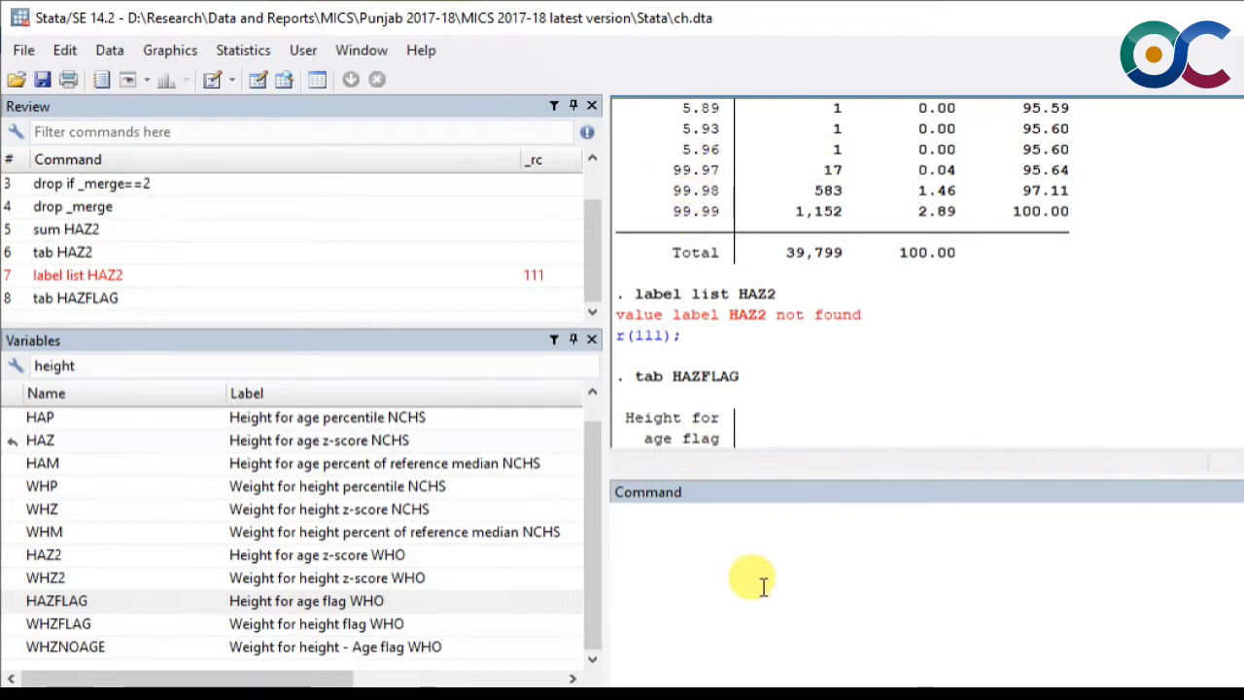
scroll(855, 389, down, 3)
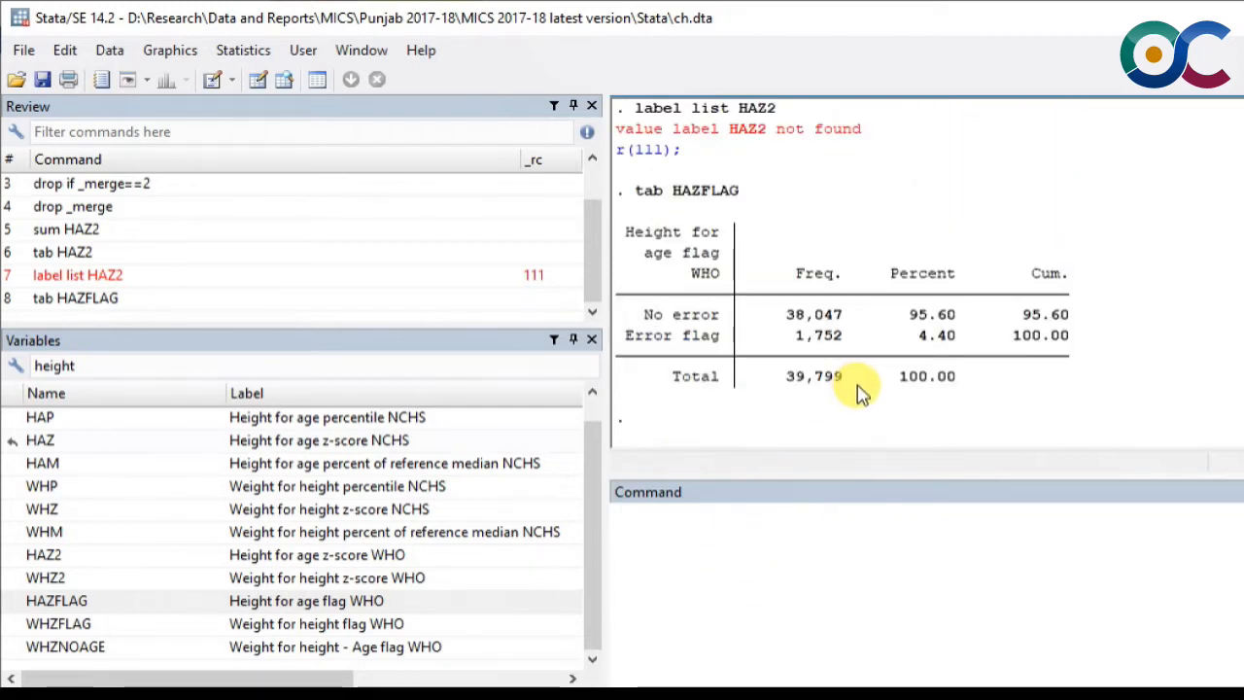
scroll(855, 391, up, 4)
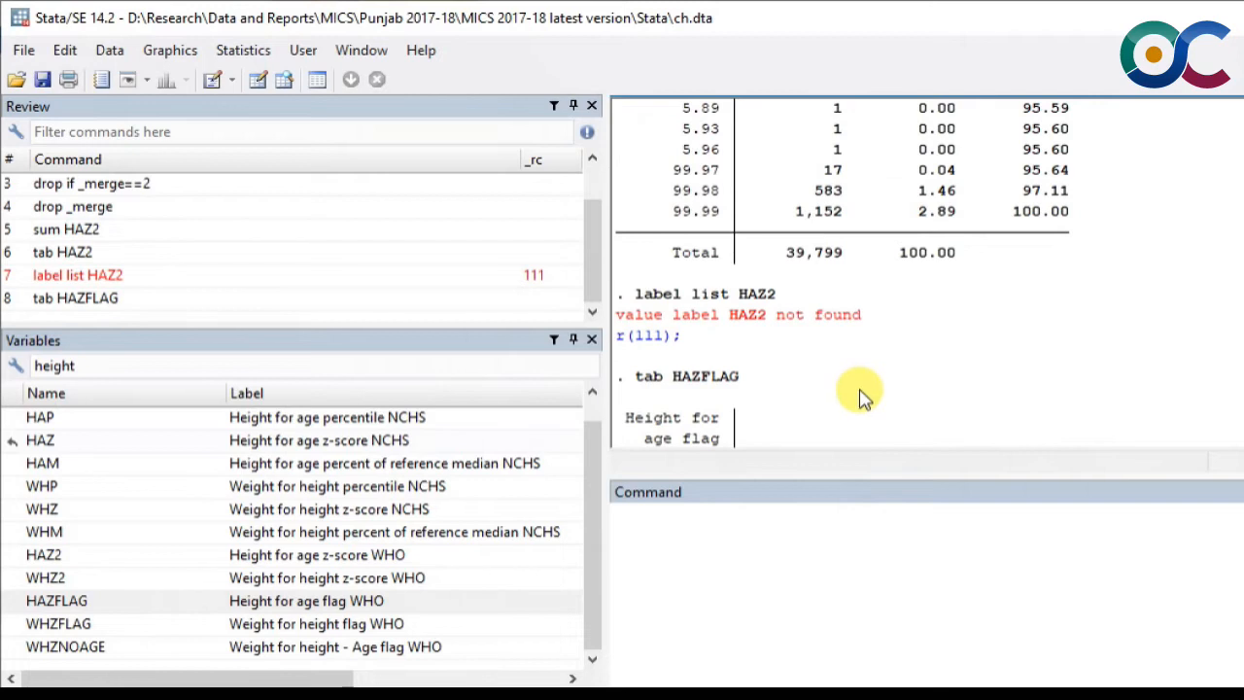
scroll(860, 408, down, 4)
scroll(873, 439, up, 1)
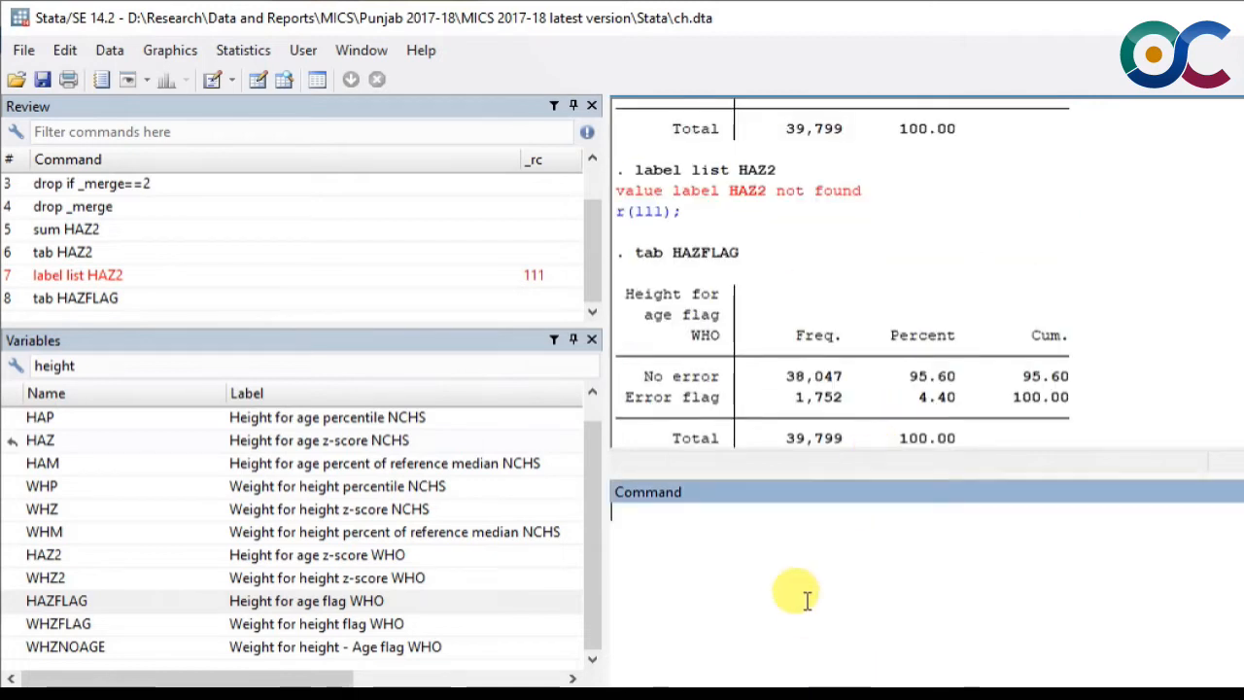
scroll(950, 292, up, 3)
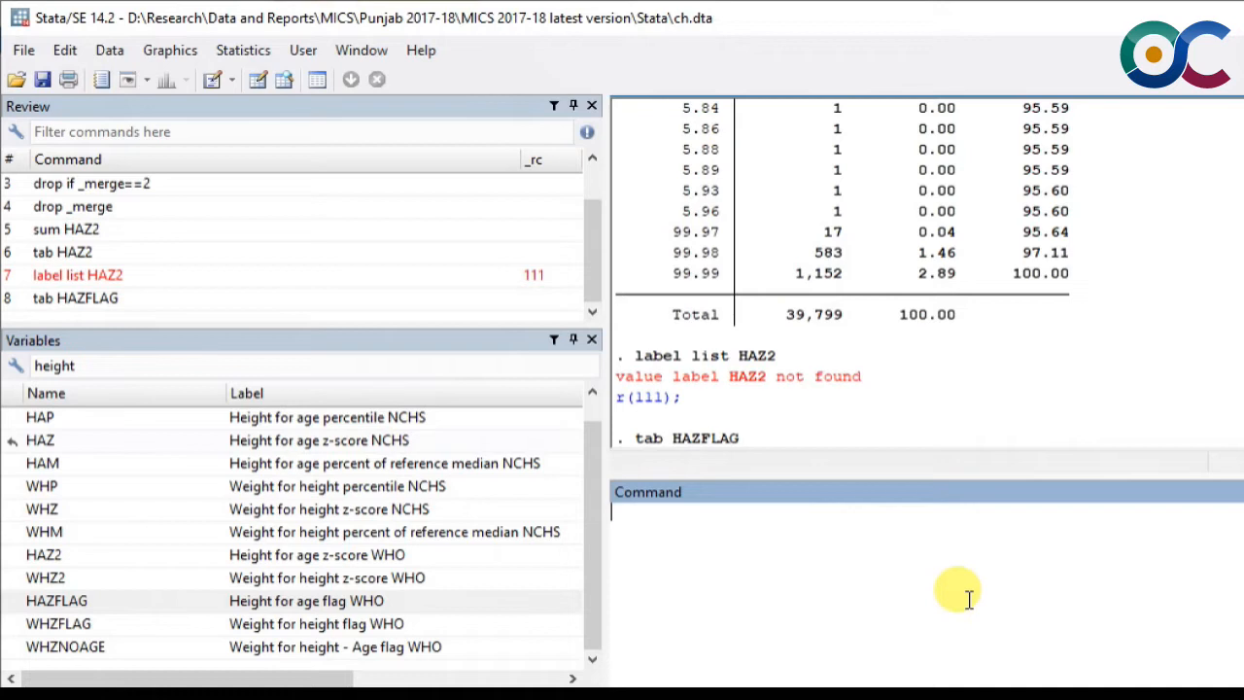
text(gen )
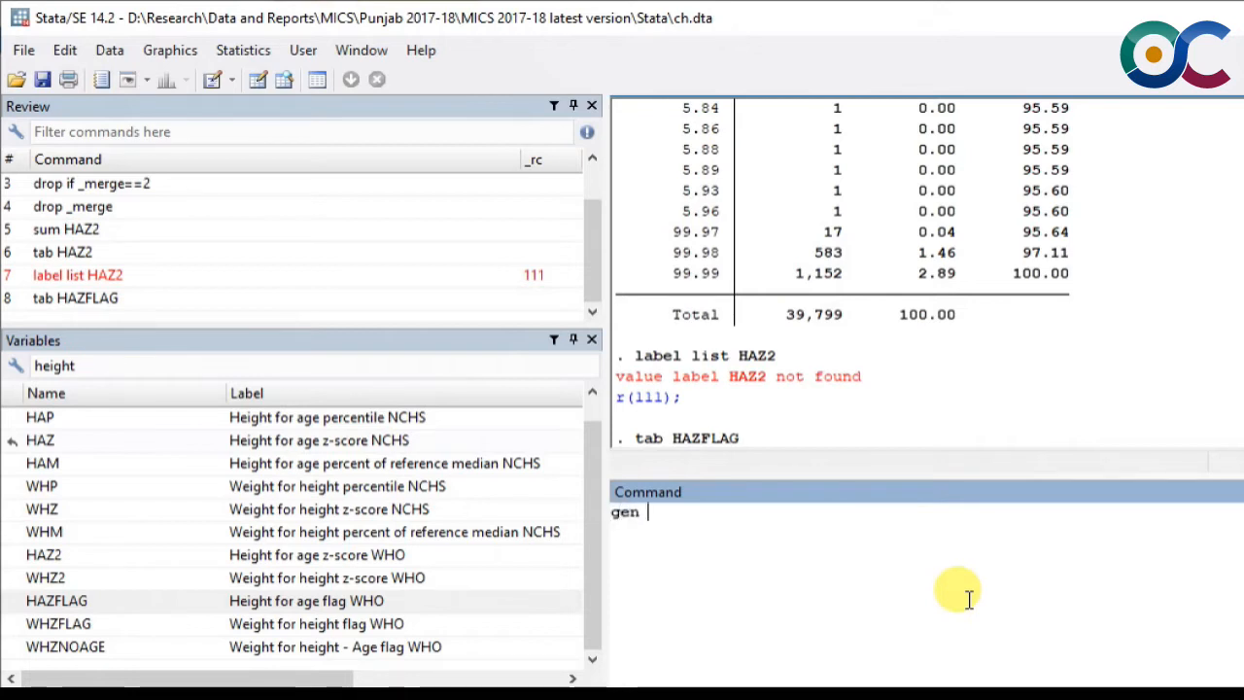
text(haz)
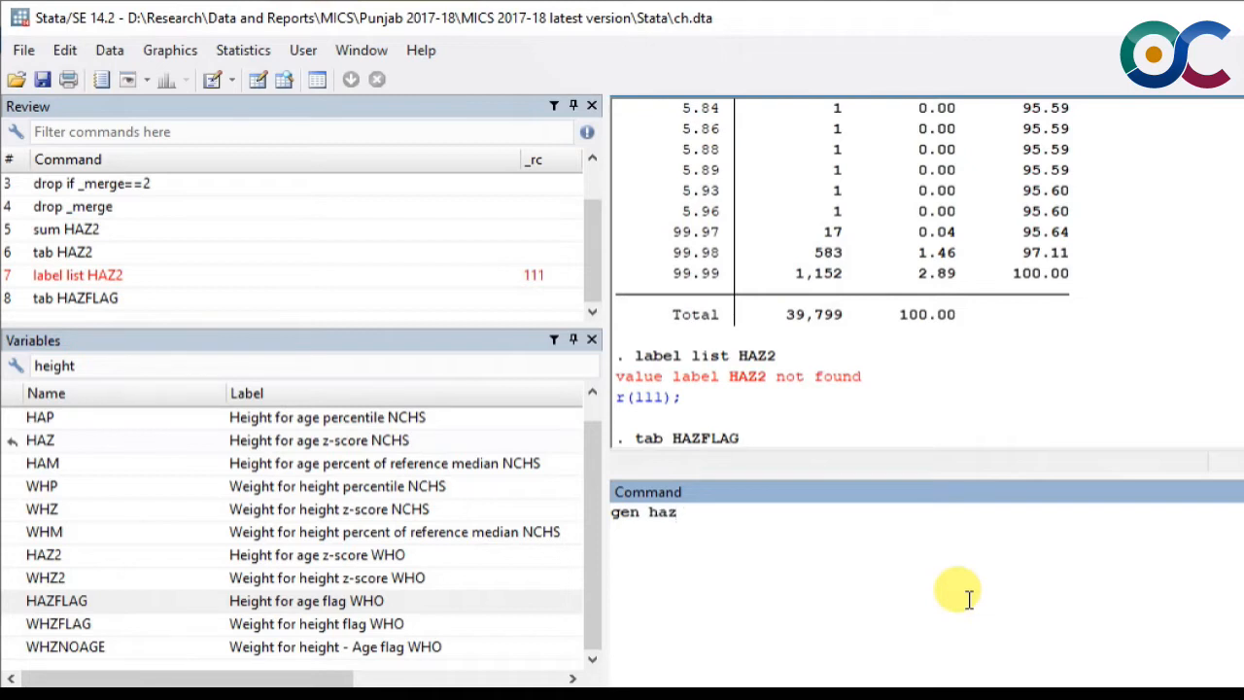
text(3 = HAZZ)
text(2)
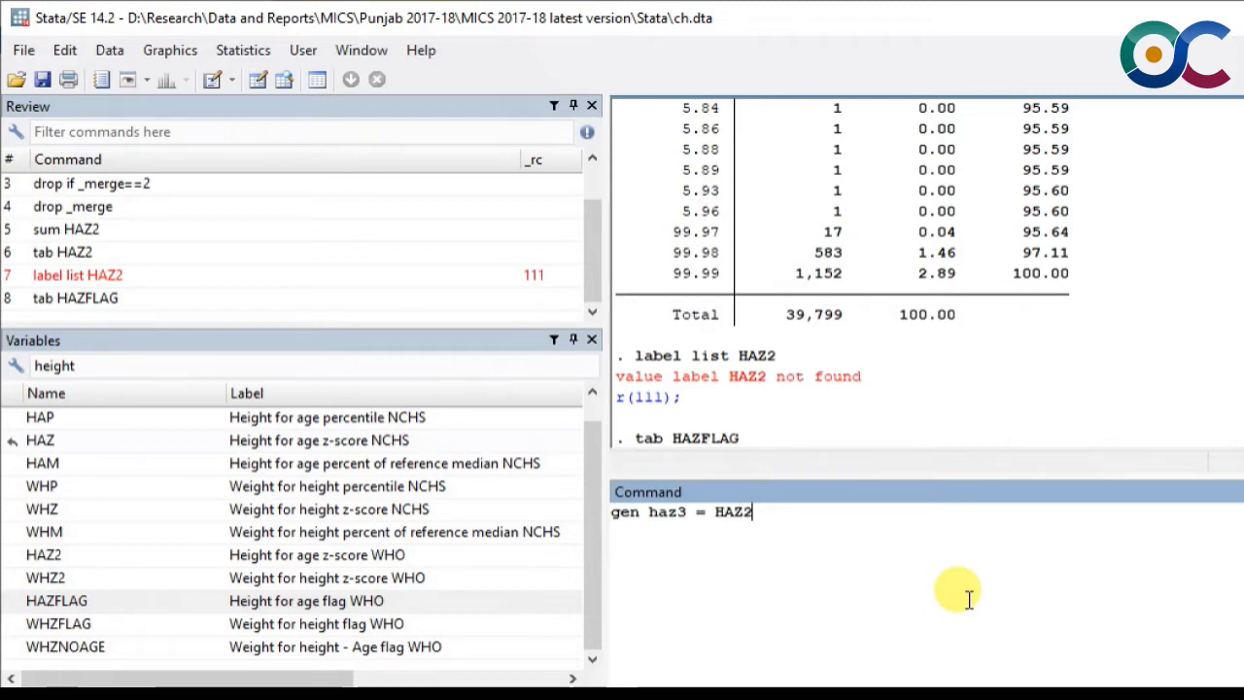
key(Return)
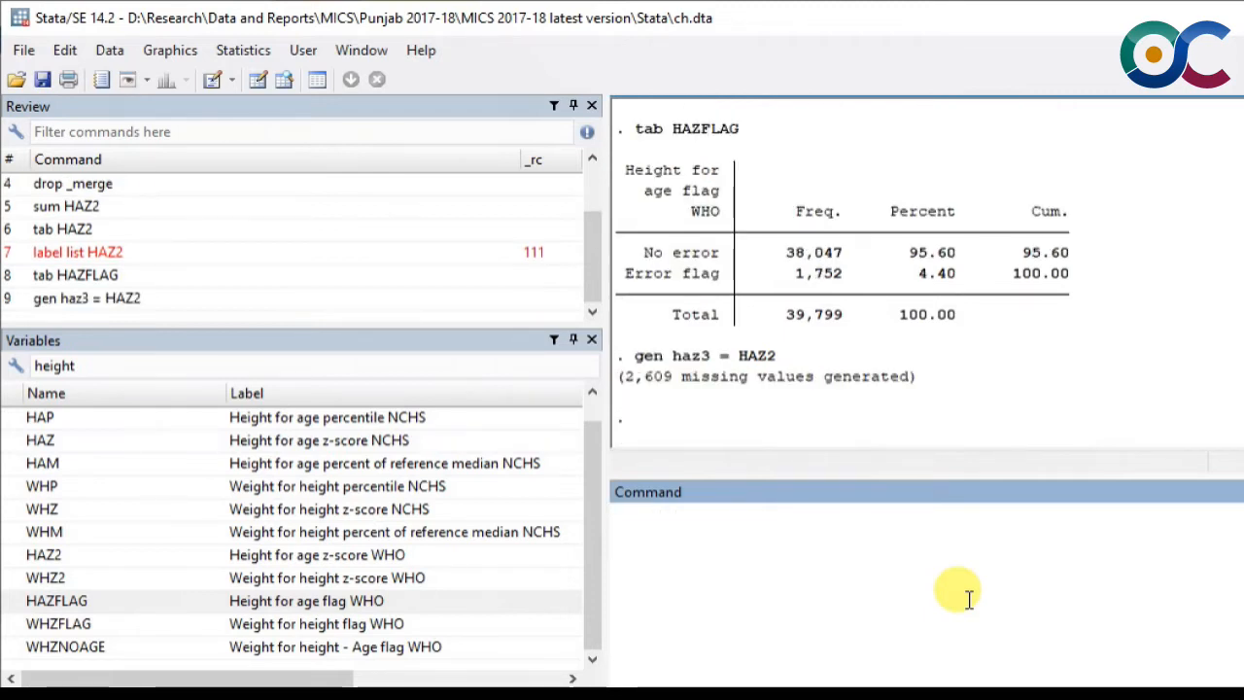
Replace haz3 with missing for all observations where HAZ2 is greater than 6
text(replace haz)
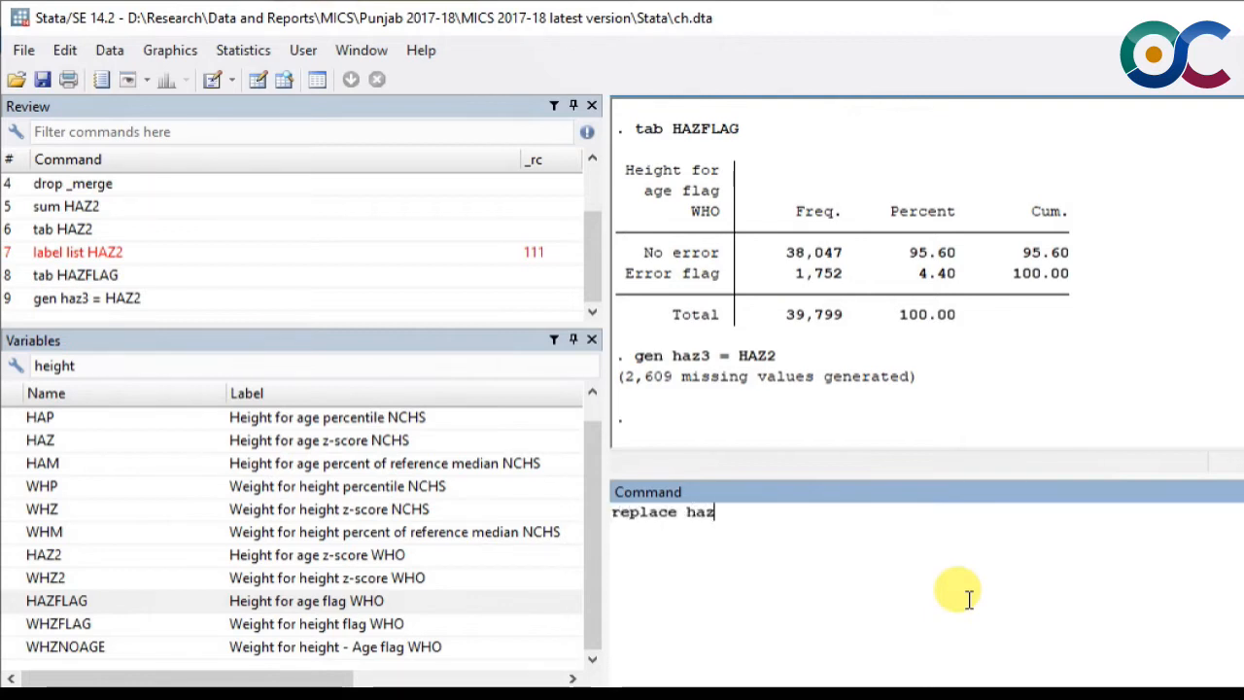
text(3 =)
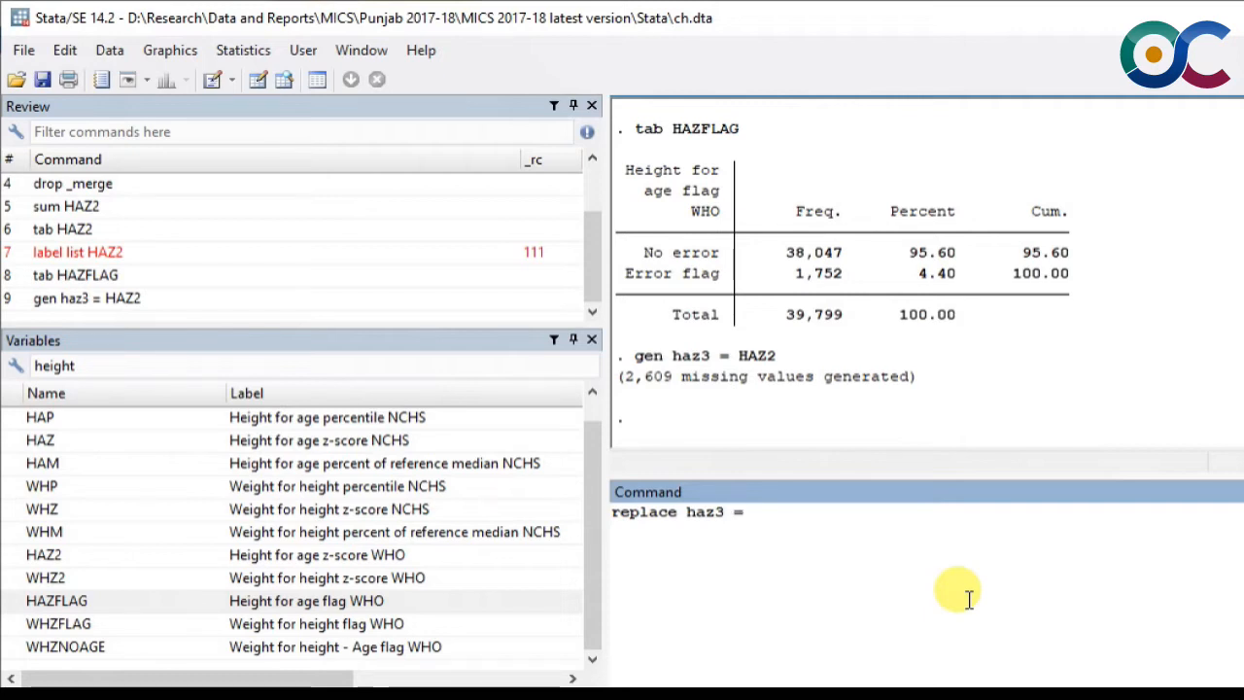
text(. if )
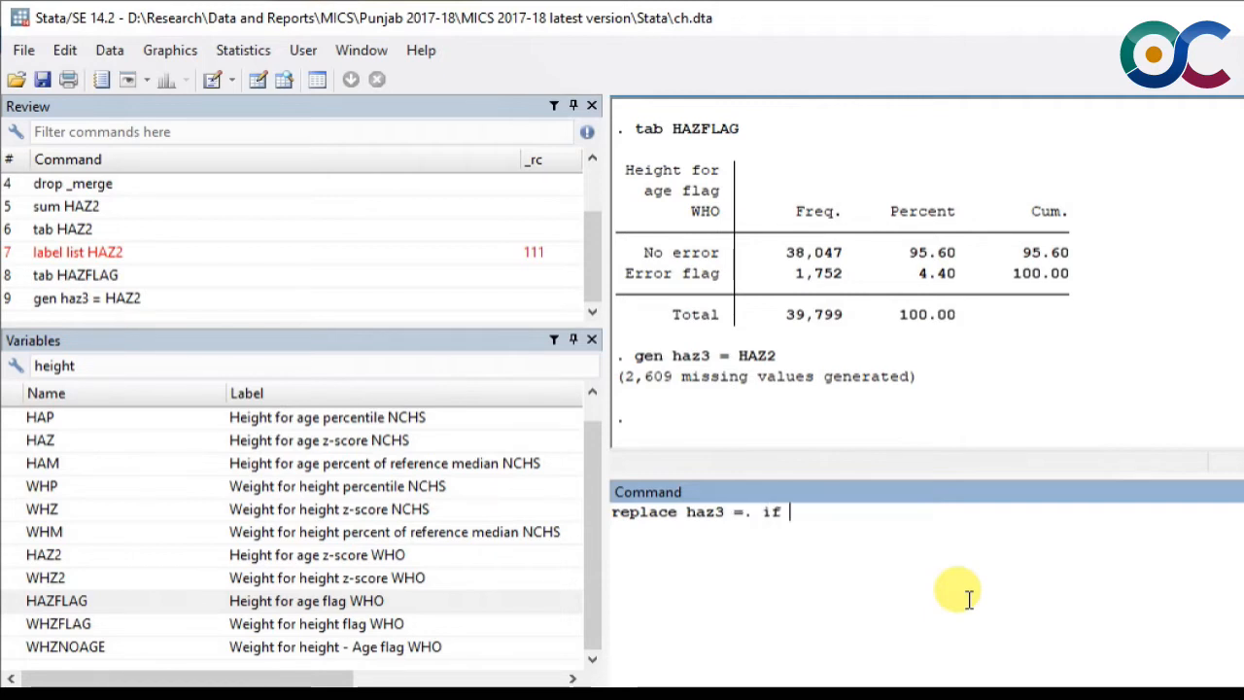
text(HAZ2>6)
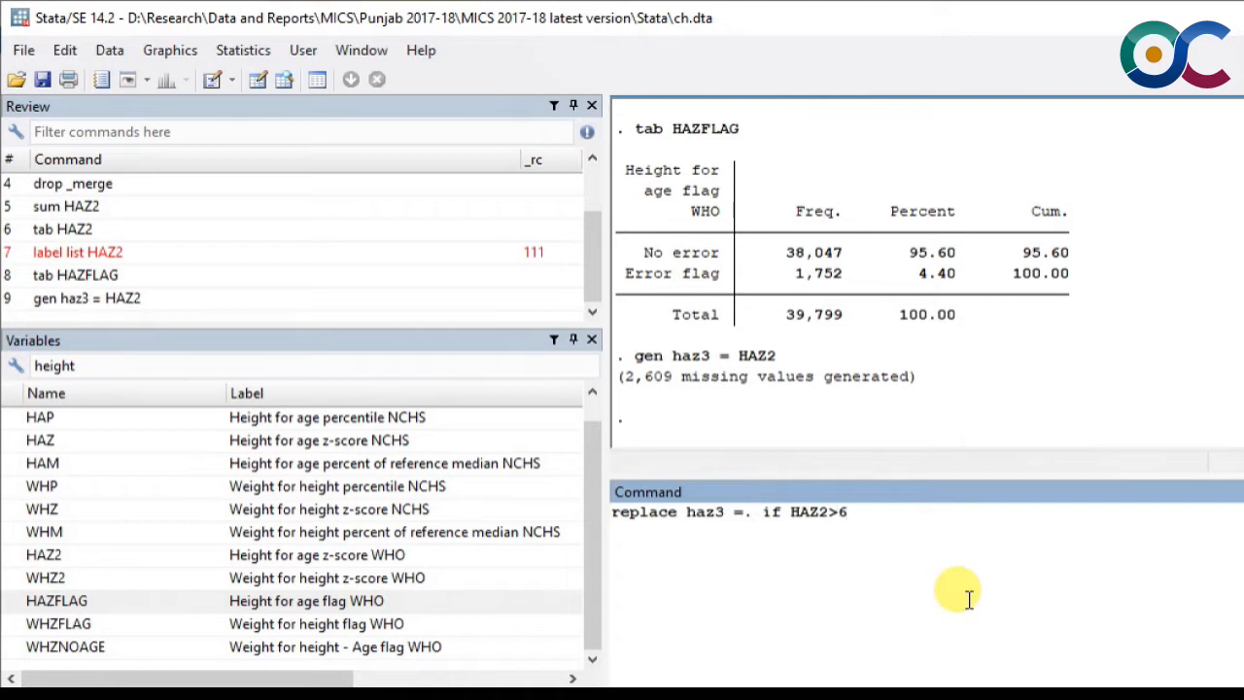
scroll(897, 215, up, 6)
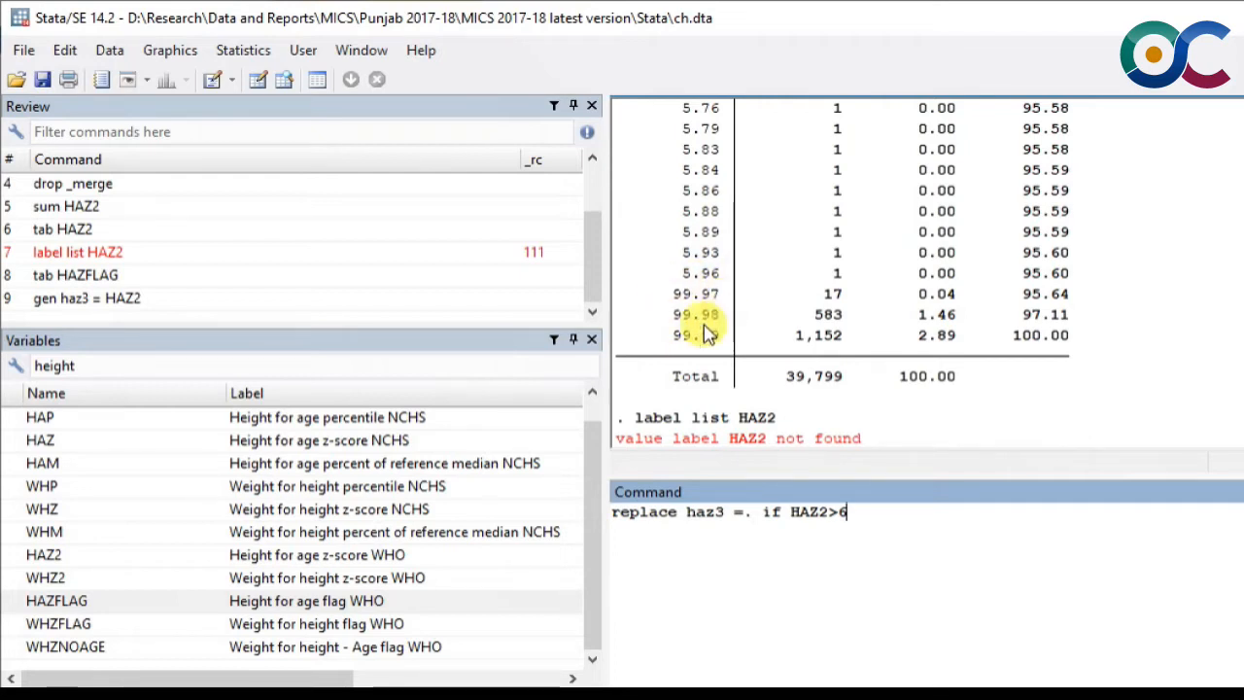
scroll(709, 296, down, 6)
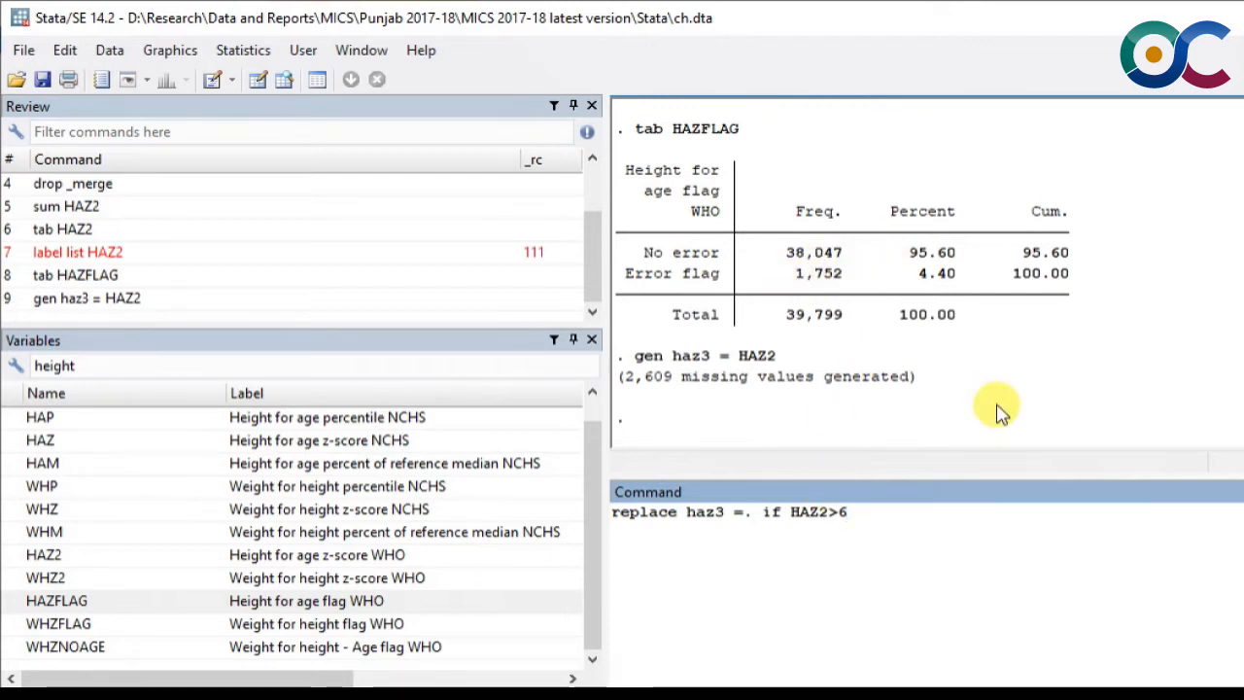
key(Return)
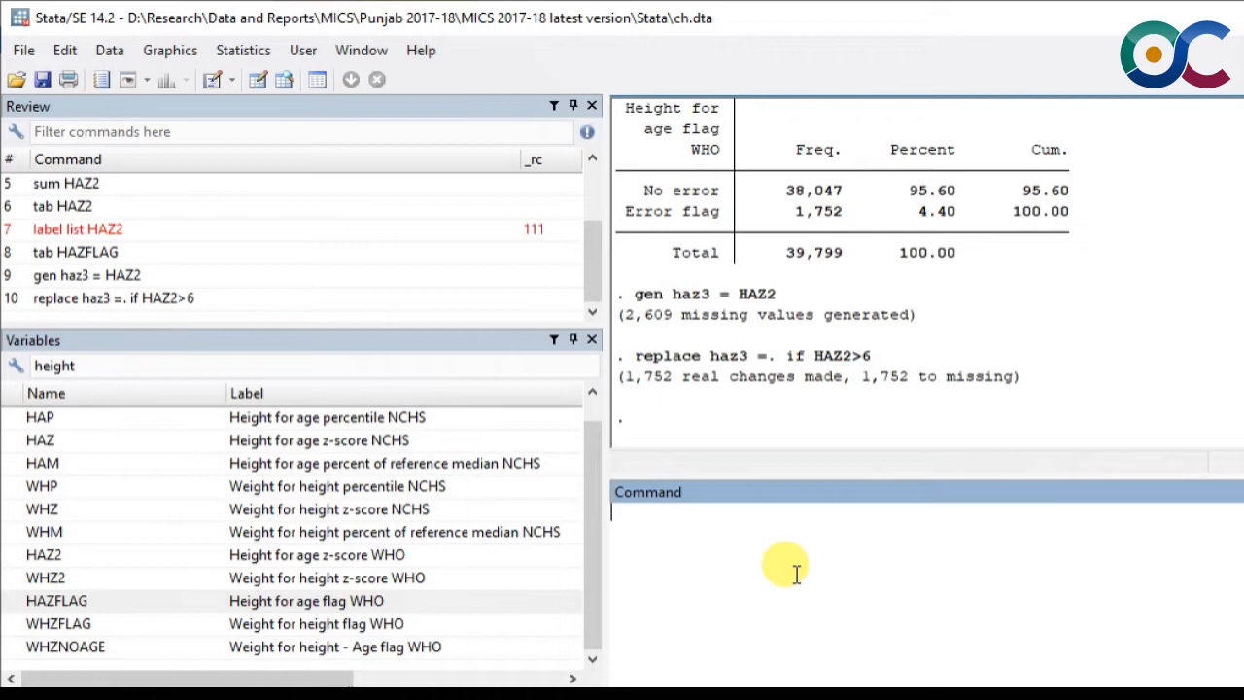
Summarize haz3, and compare it with the height-for-age columns of Table TC.8.1 in MICS SFR_Final.pdf in Acrobat Reader
text(sum haz3)
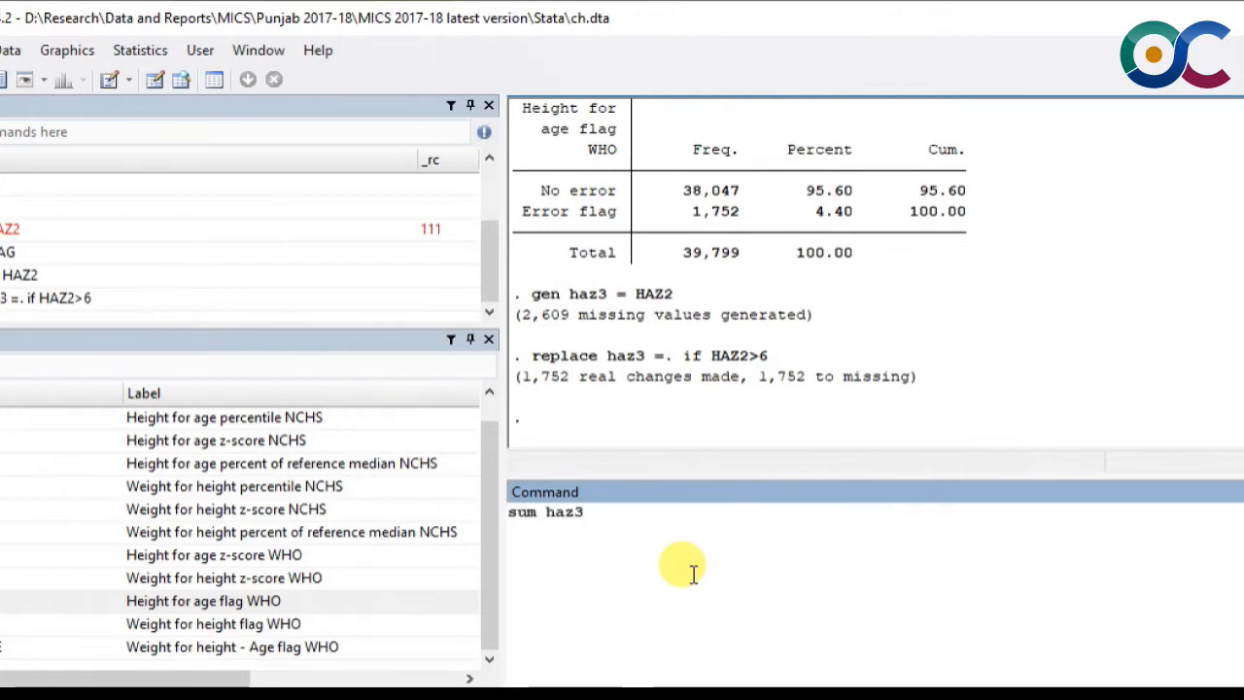
key(Return)
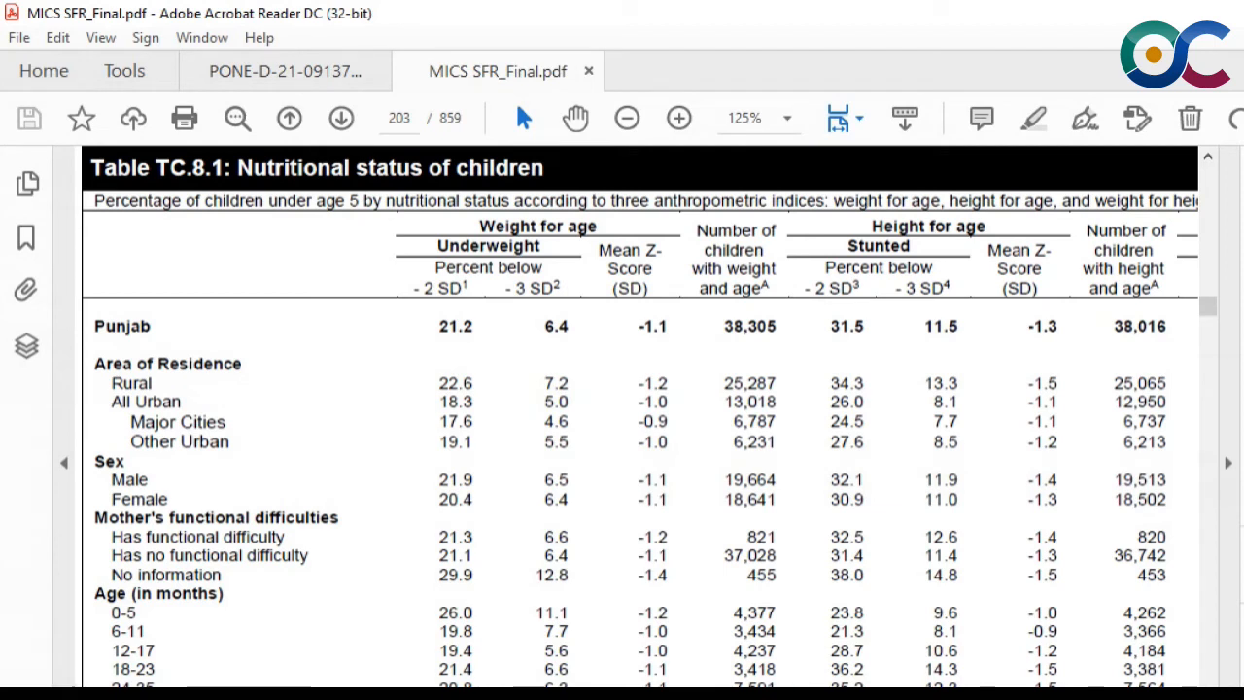
scroll(805, 400, down, 5)
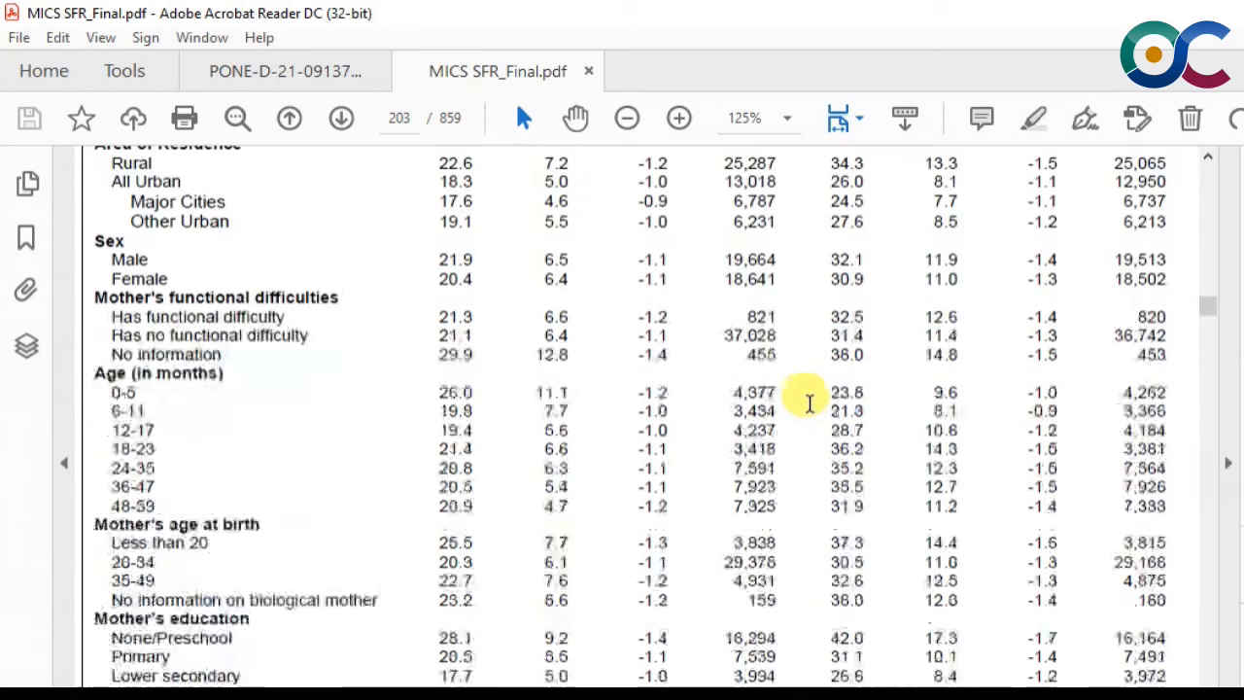
scroll(811, 403, down, 3)
scroll(811, 404, down, 1)
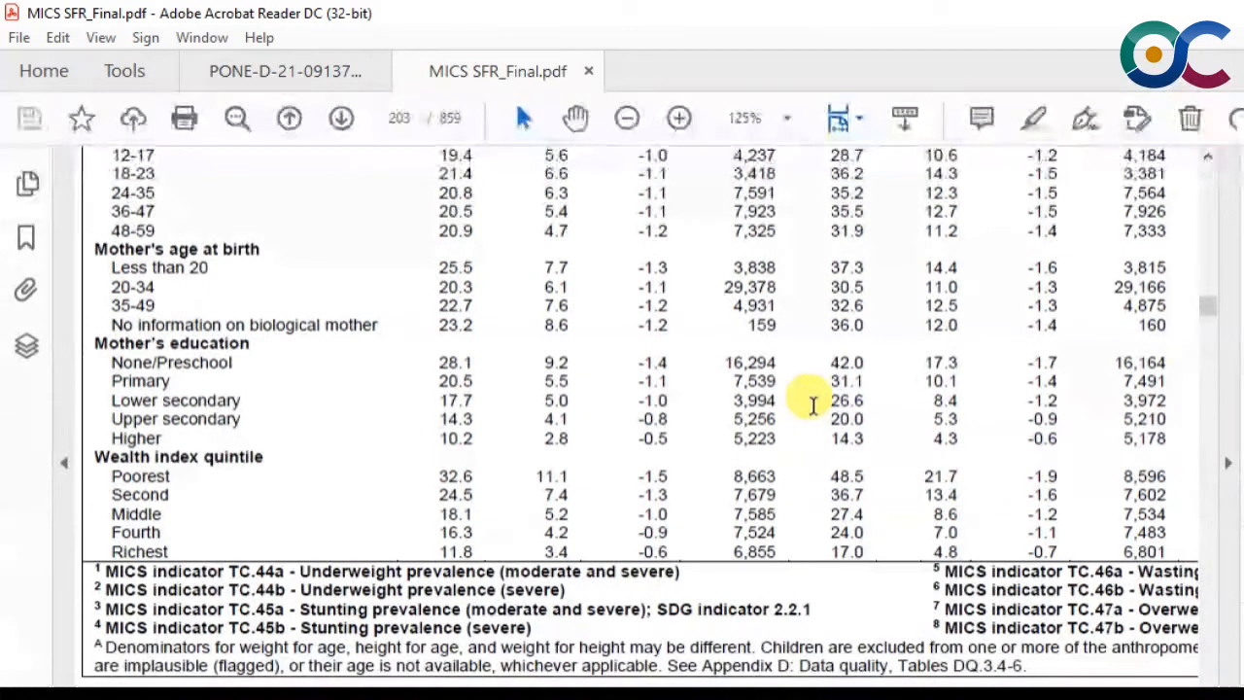
scroll(813, 403, up, 15)
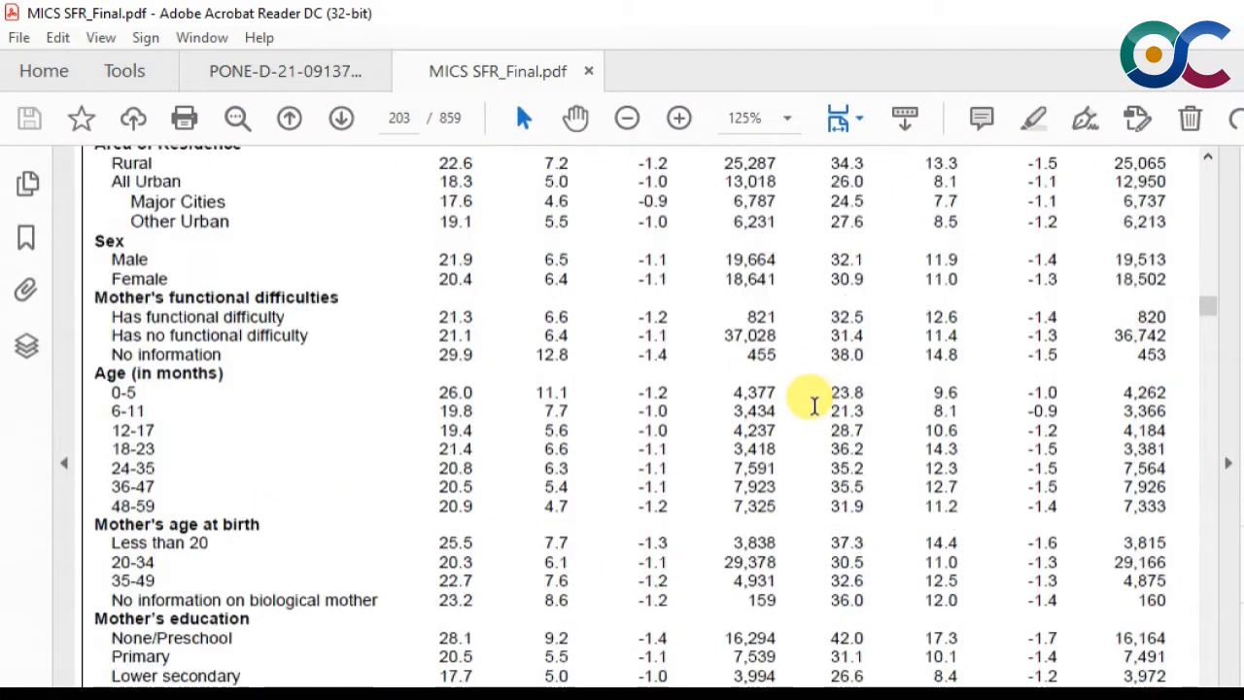
scroll(813, 403, down, 1)
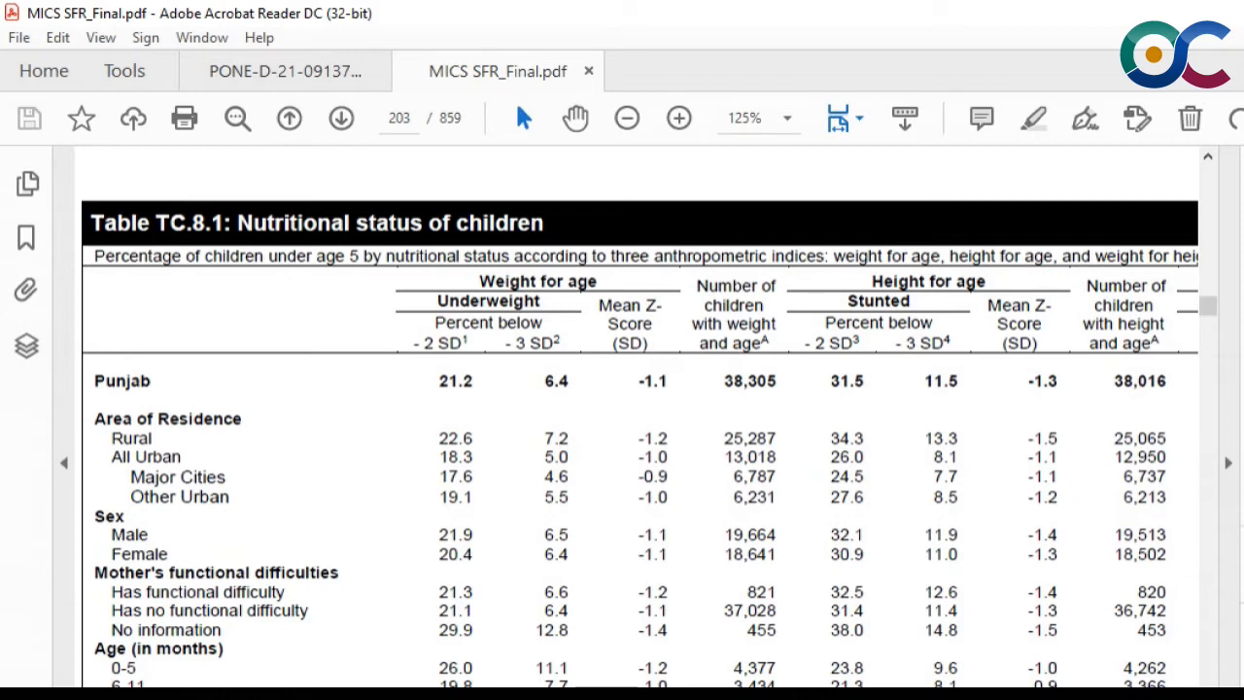
Return to Stata and plot a histogram of haz3
click(894, 646)
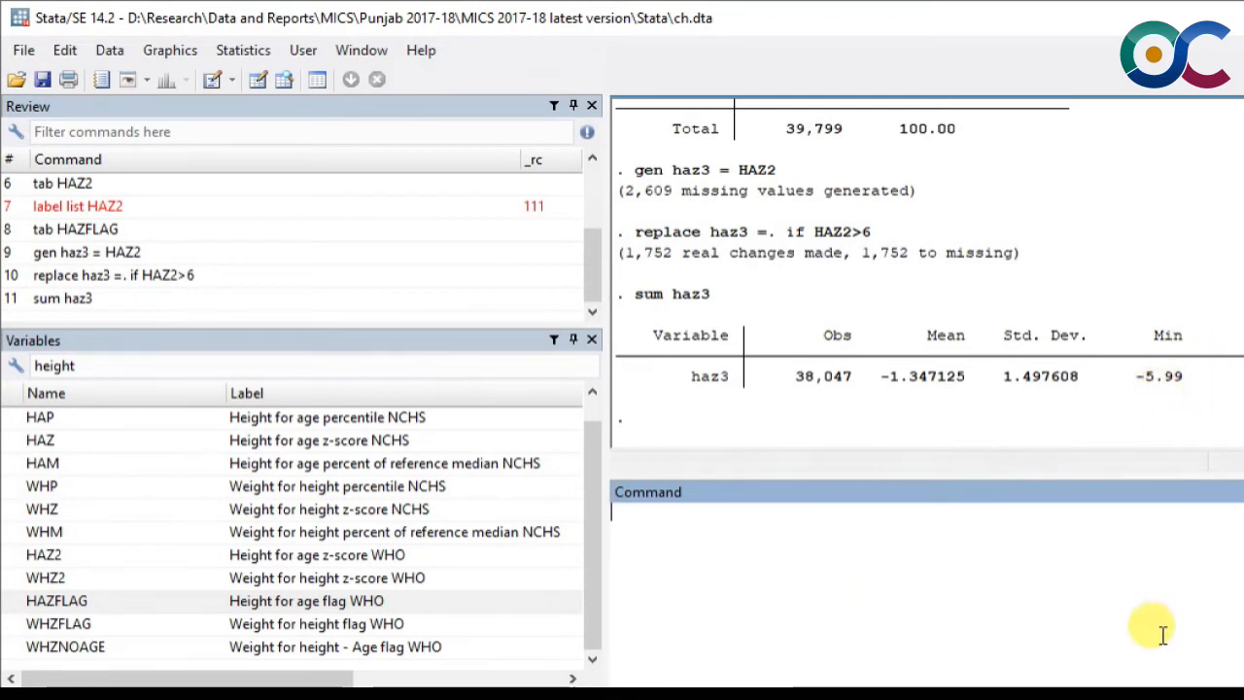
text(hist )
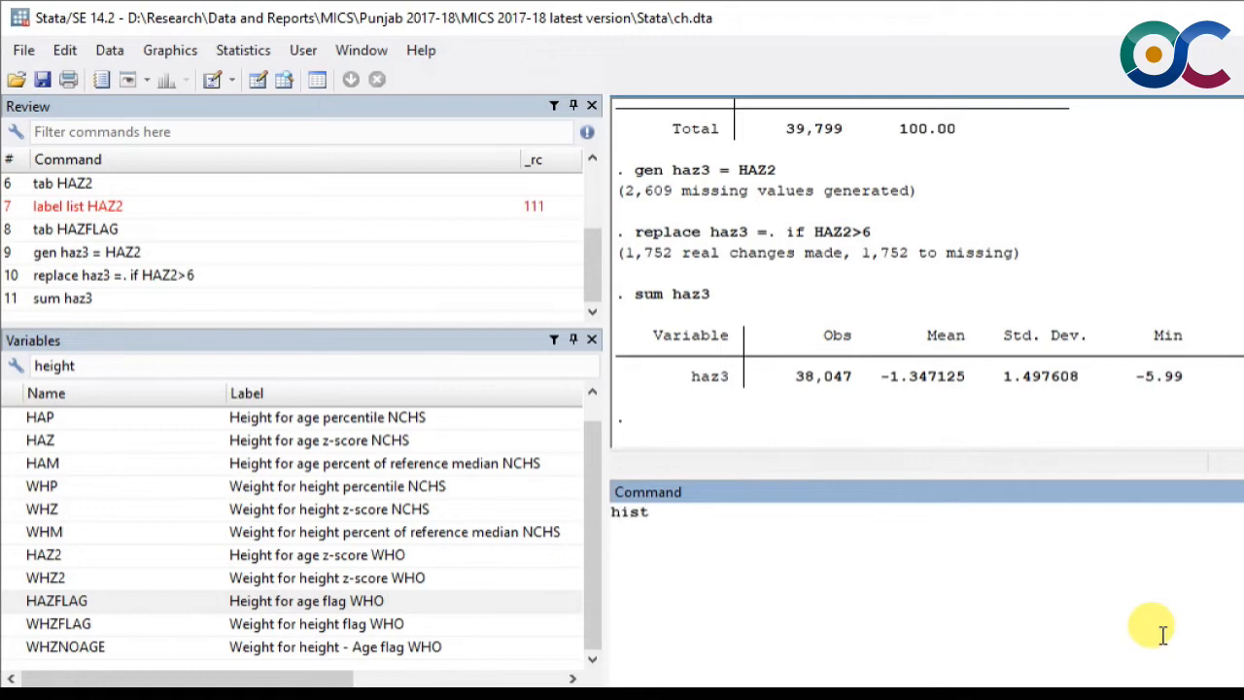
text(haz3)
key(Return)
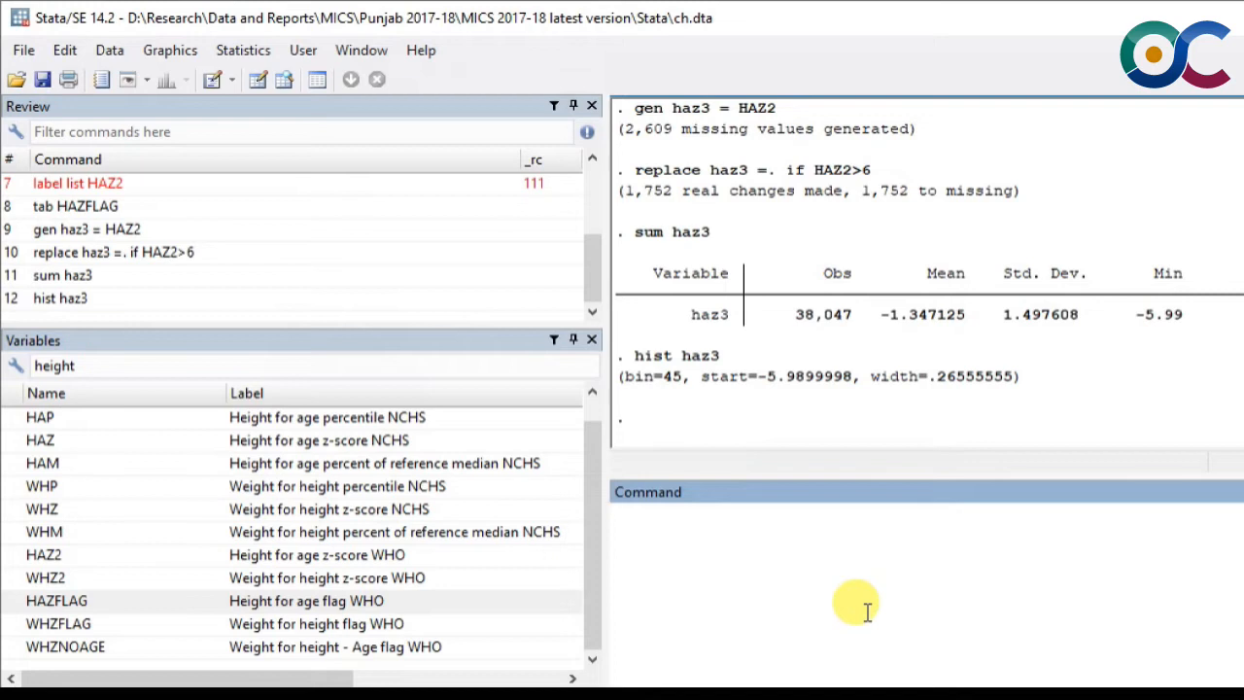
Compose a recode command for haz3 that maps -6 to -2 to 1 and -2.001 to 6 to 0
text(recode)
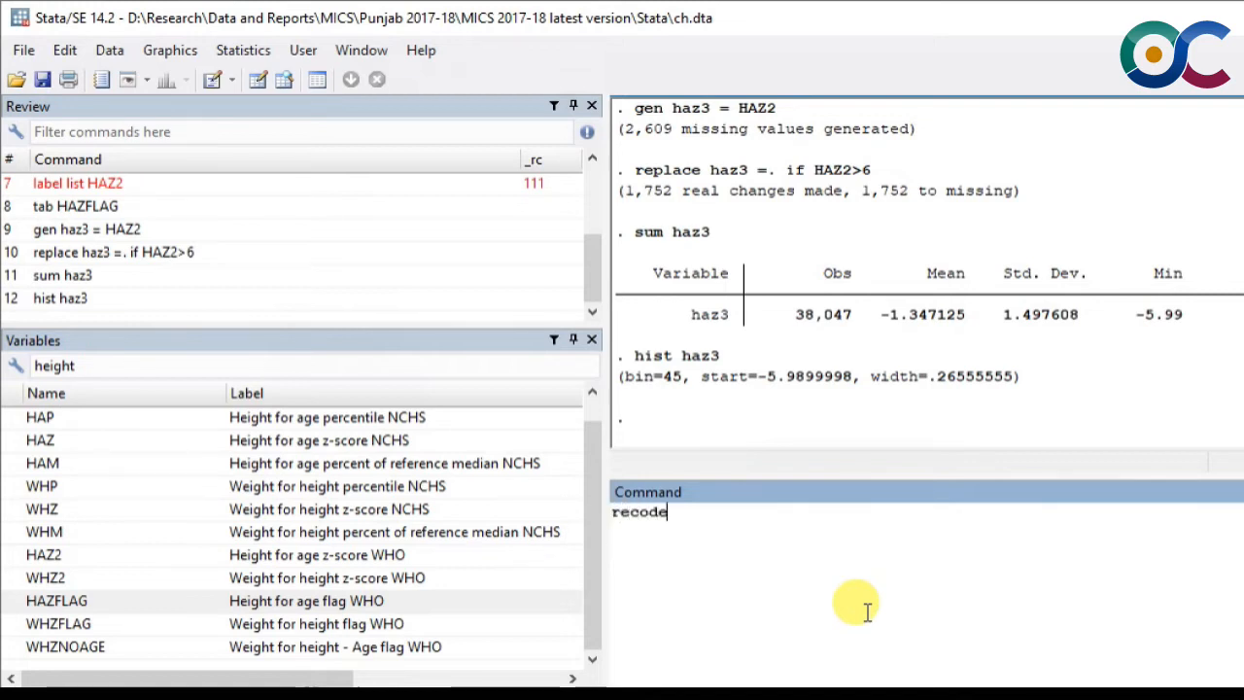
text( haz3)
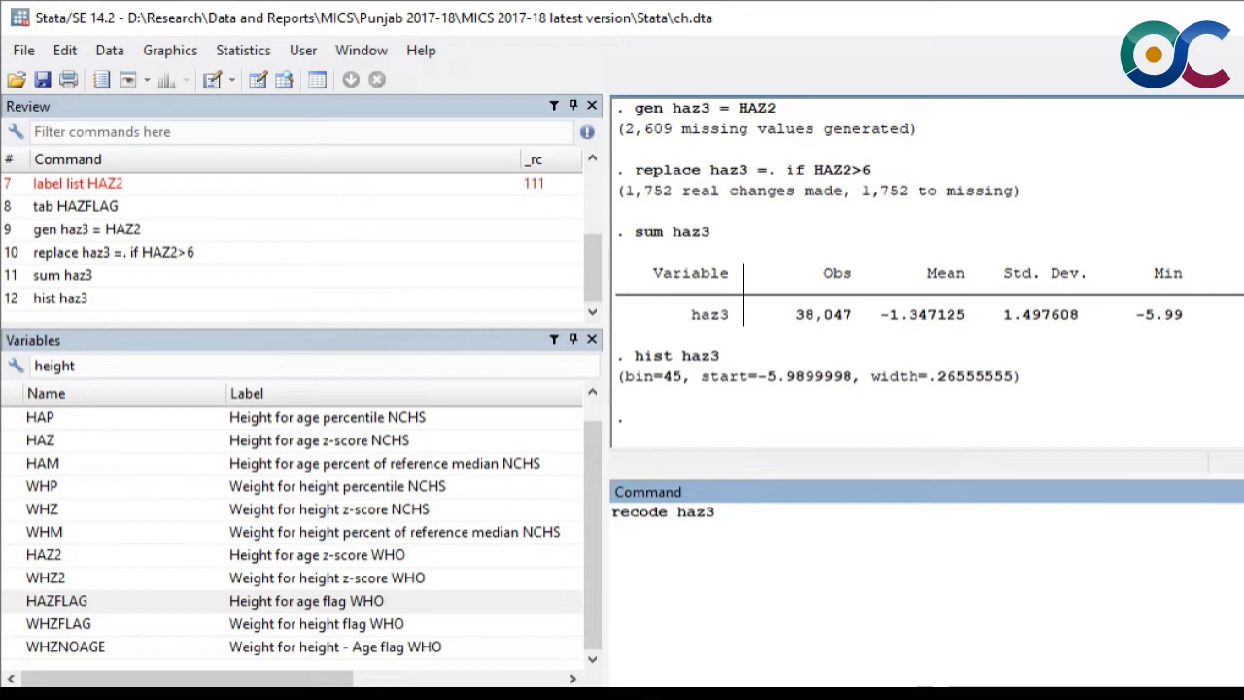
text((-6)
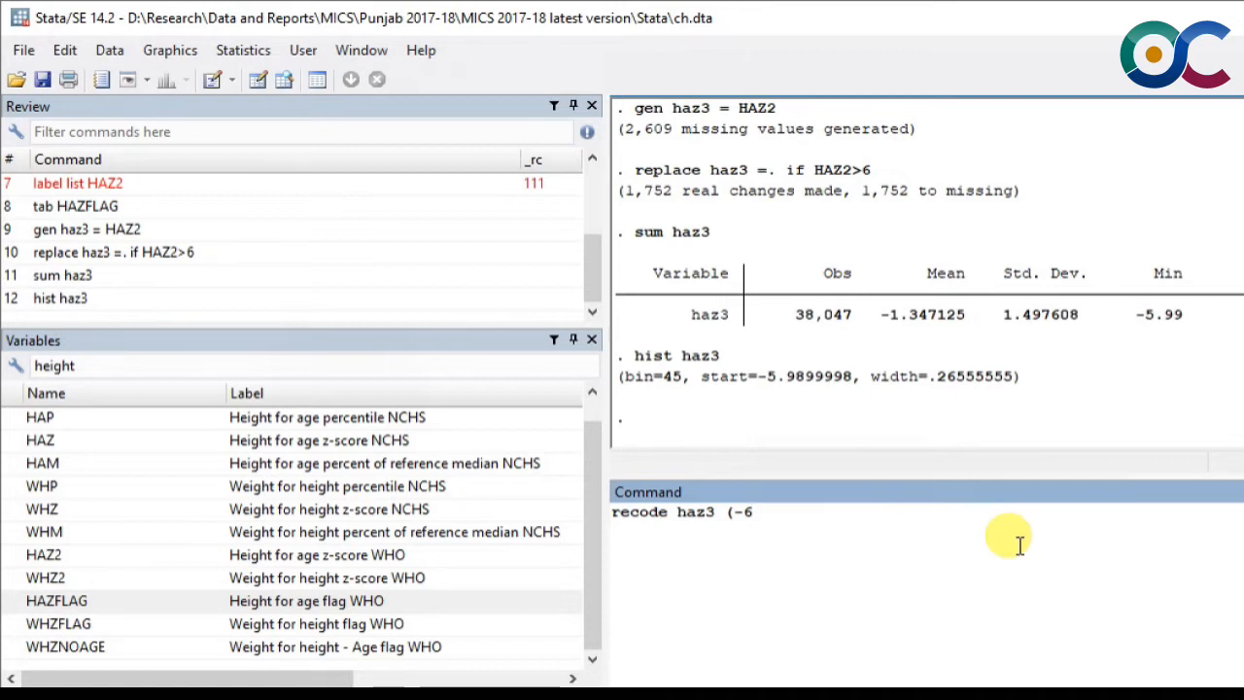
text(/-2 = 1))
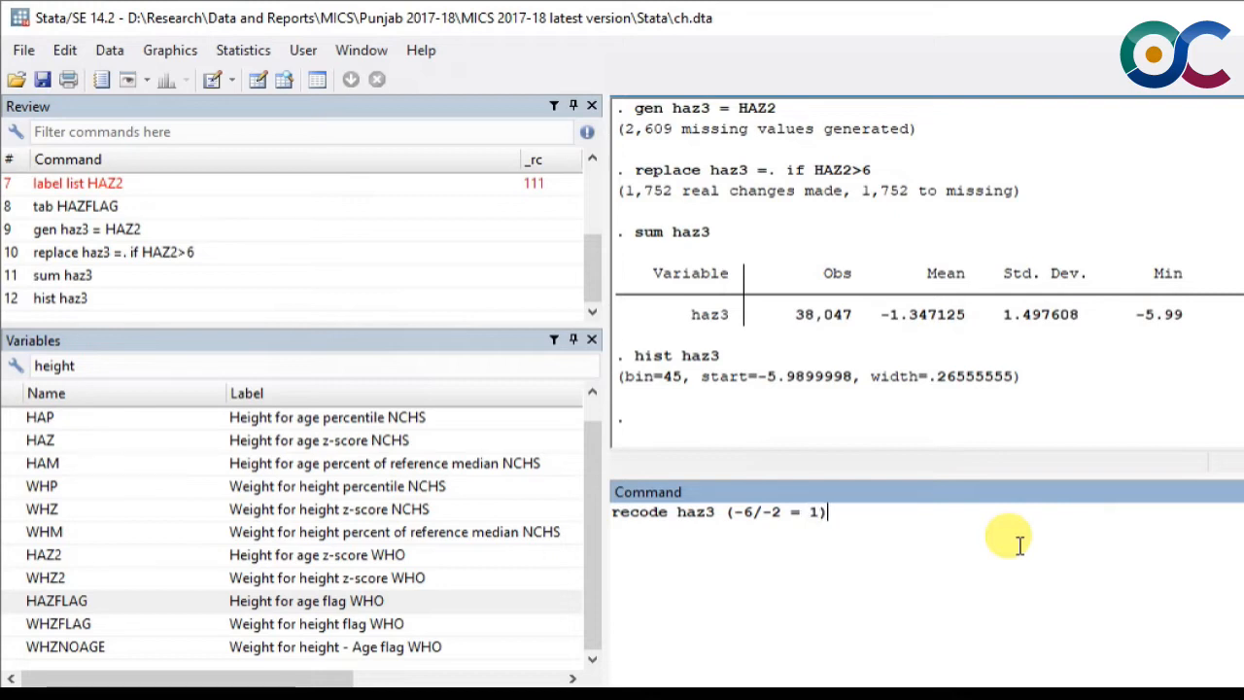
text( ()
text(-2.001)
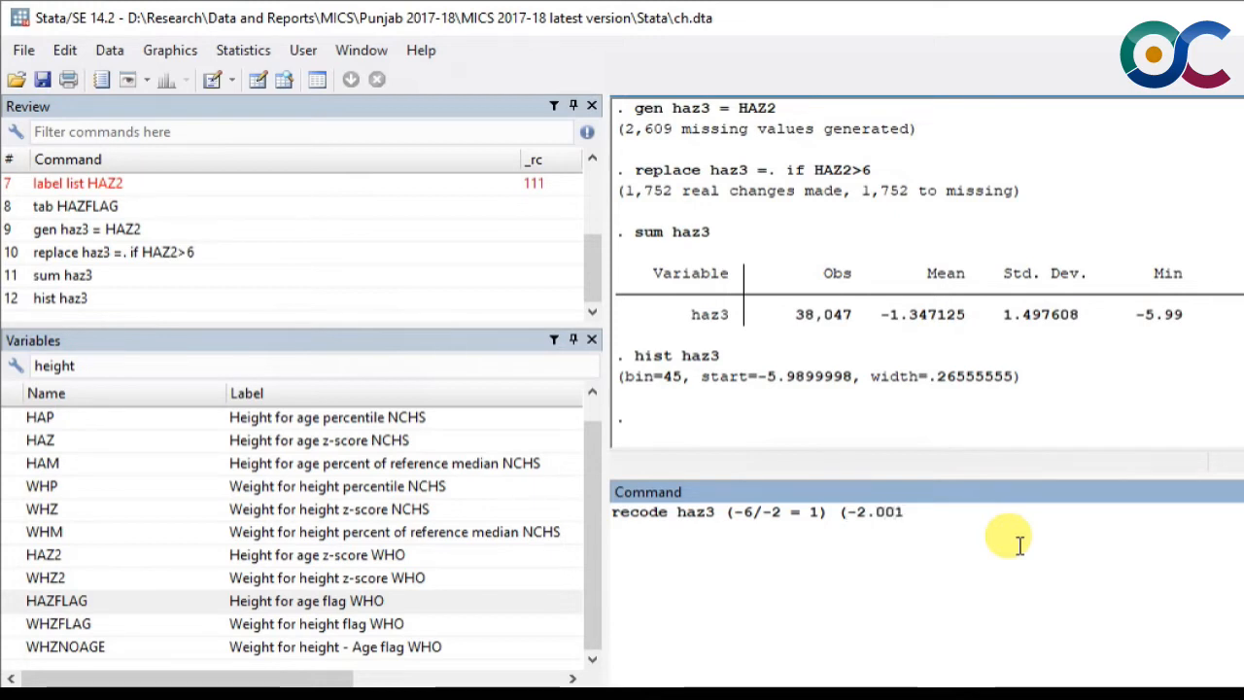
text(/6)
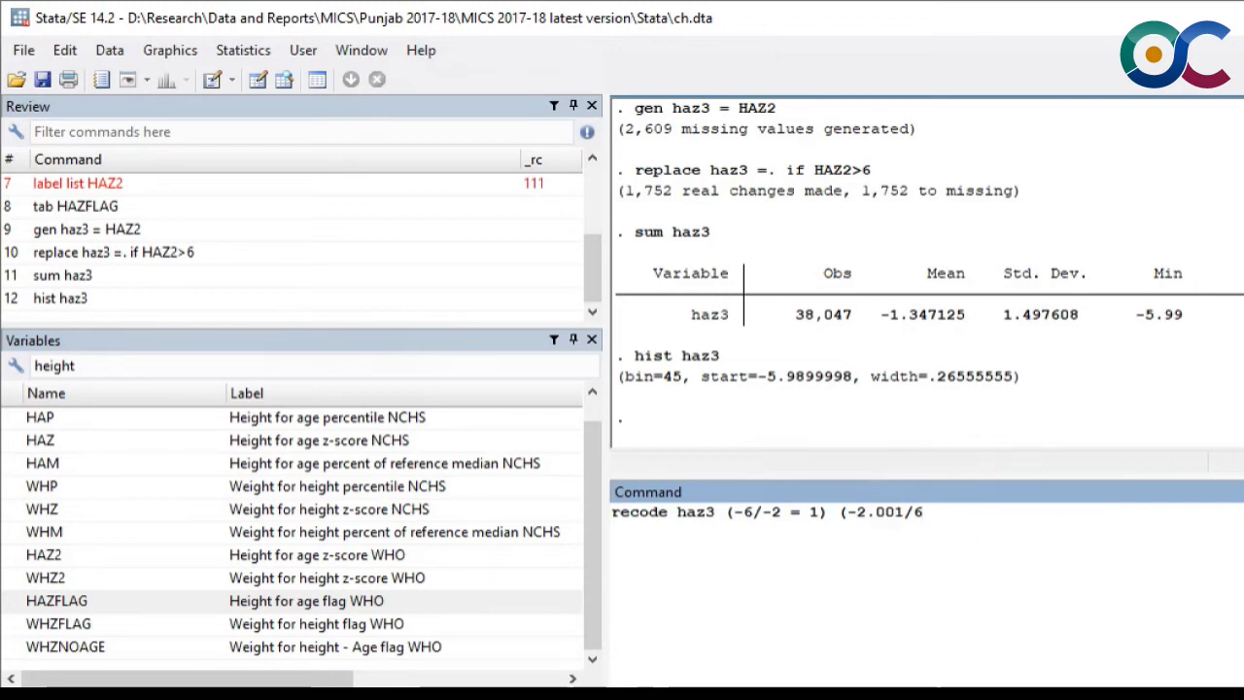
text(=0)
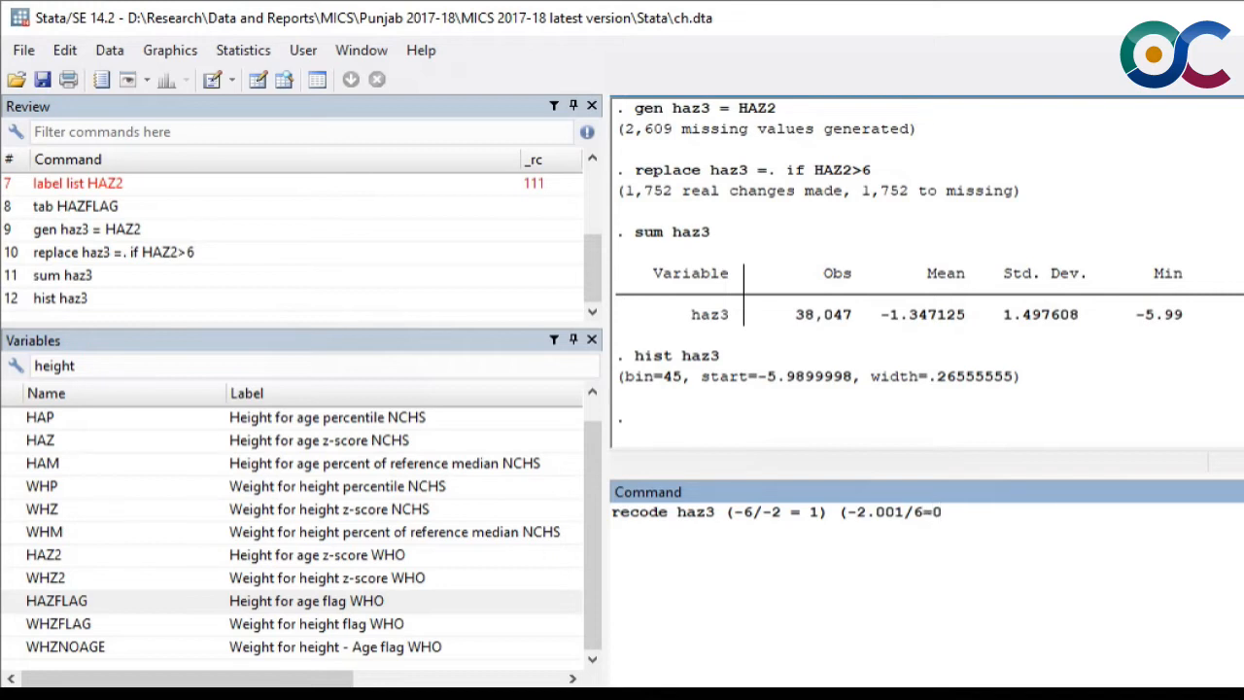
text())
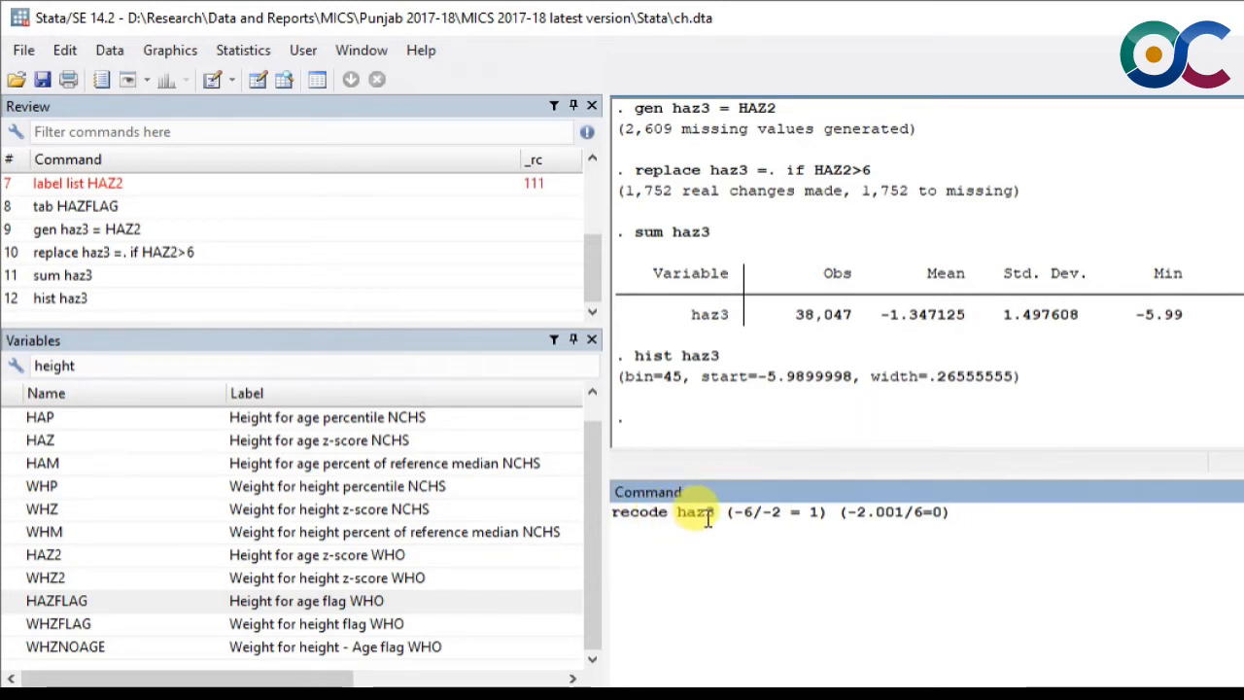
Complete the haz3 recode so it generates a new variable named ms_stunt, and run it
text(,gen(stu)
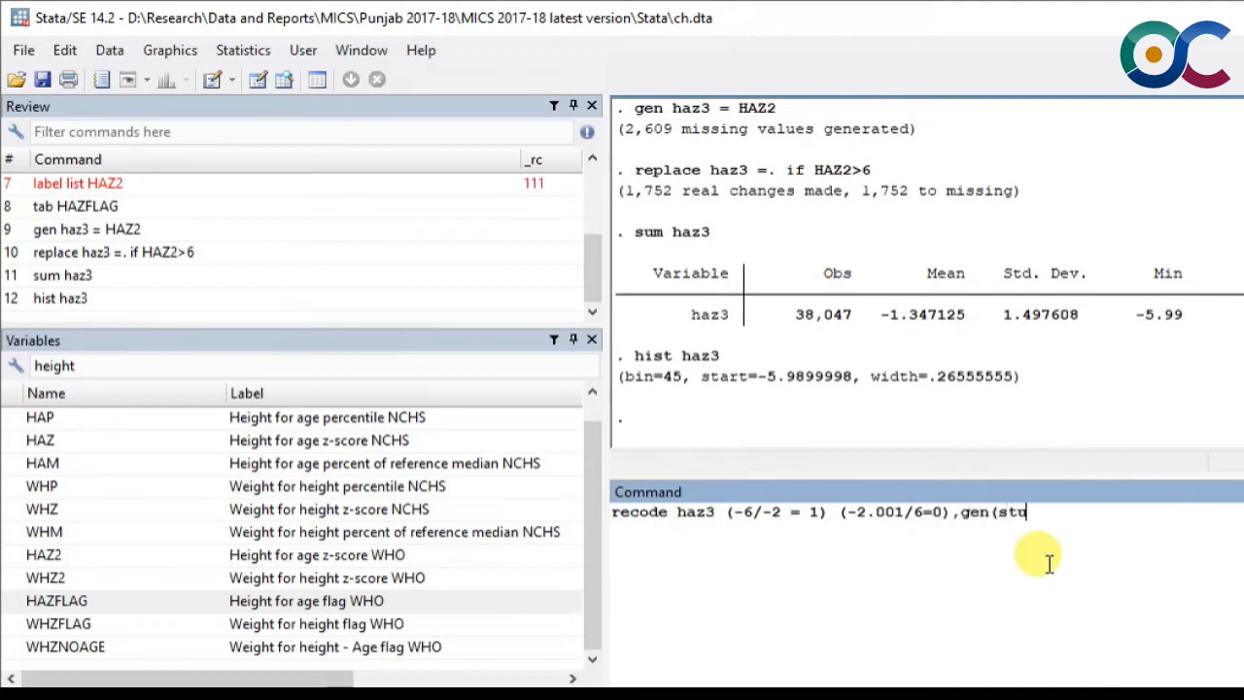
text(nting))
key(Left)
key(Left)
key(Left)
key(shift+Left)
key(shift+Left)
key(shift+Left)
key(shift+Left)
key(shift+Left)
key(shift+Left)
key(shift+Left)
key(shift+Left)
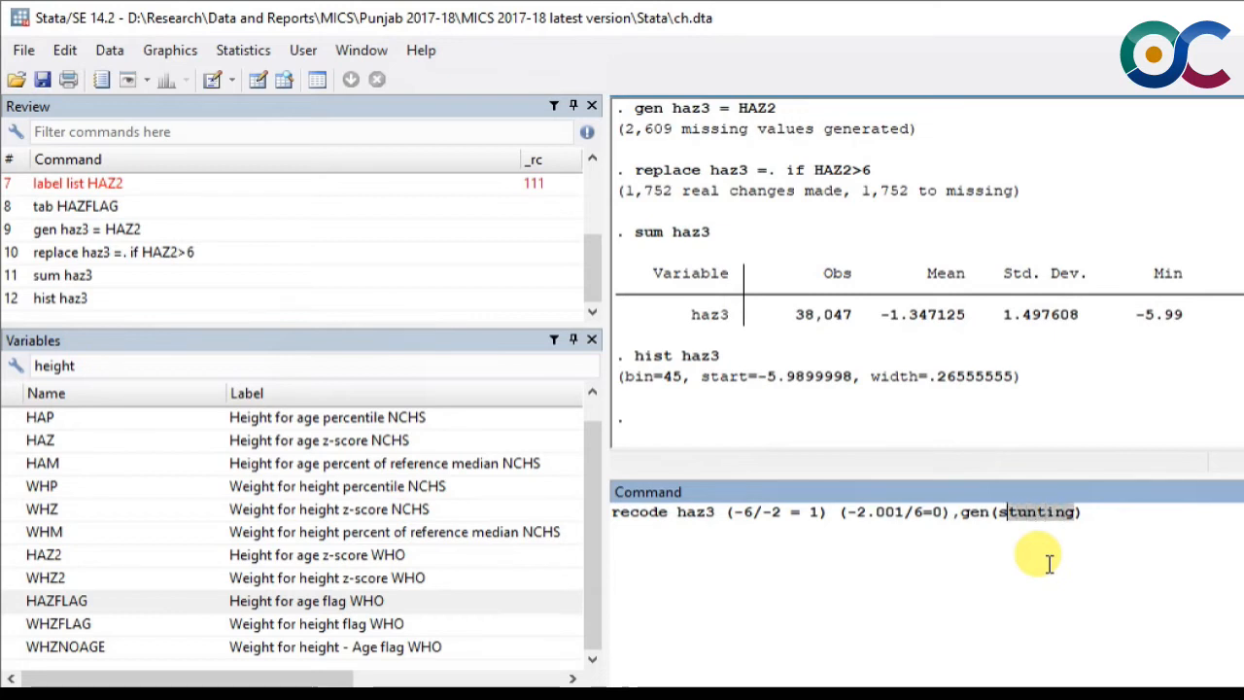
text(ms)
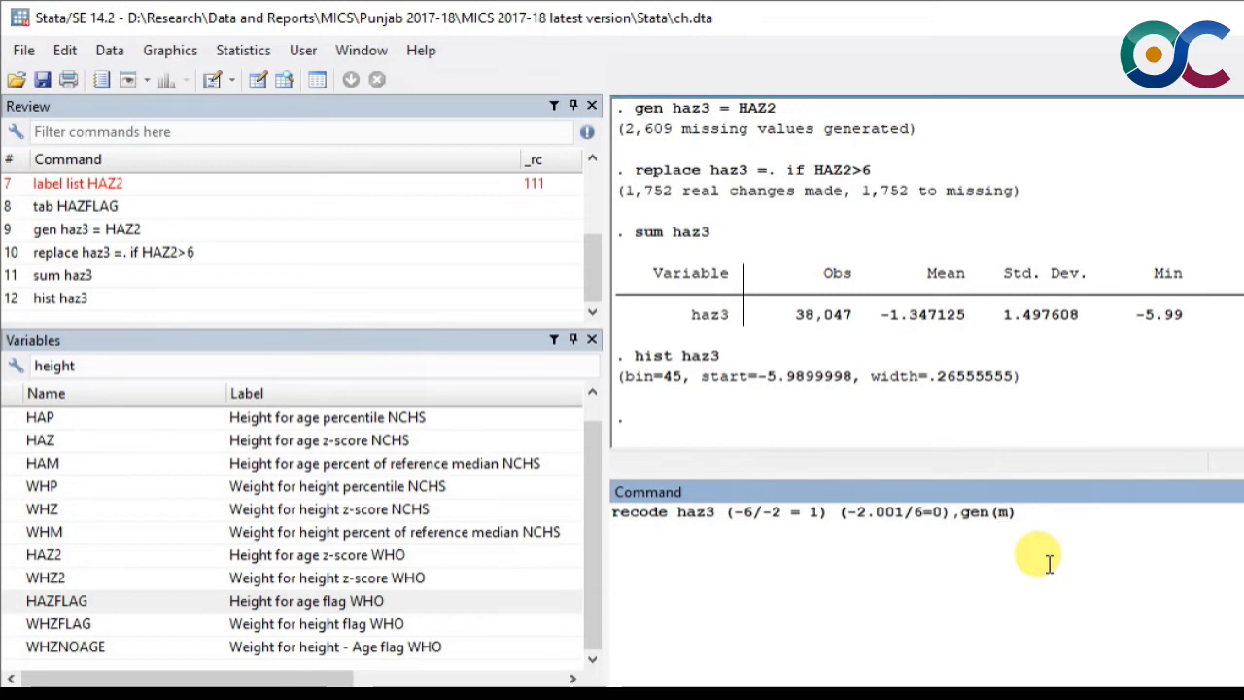
text(_sti)
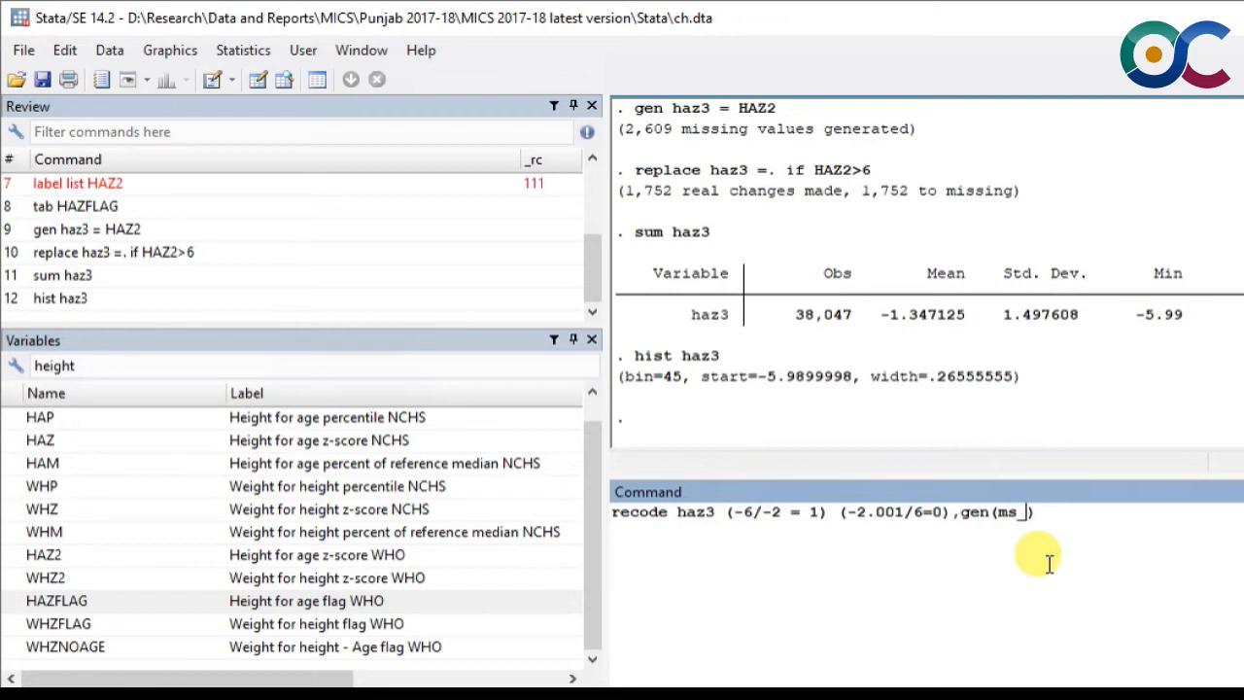
key(BackSpace)
text(unt)
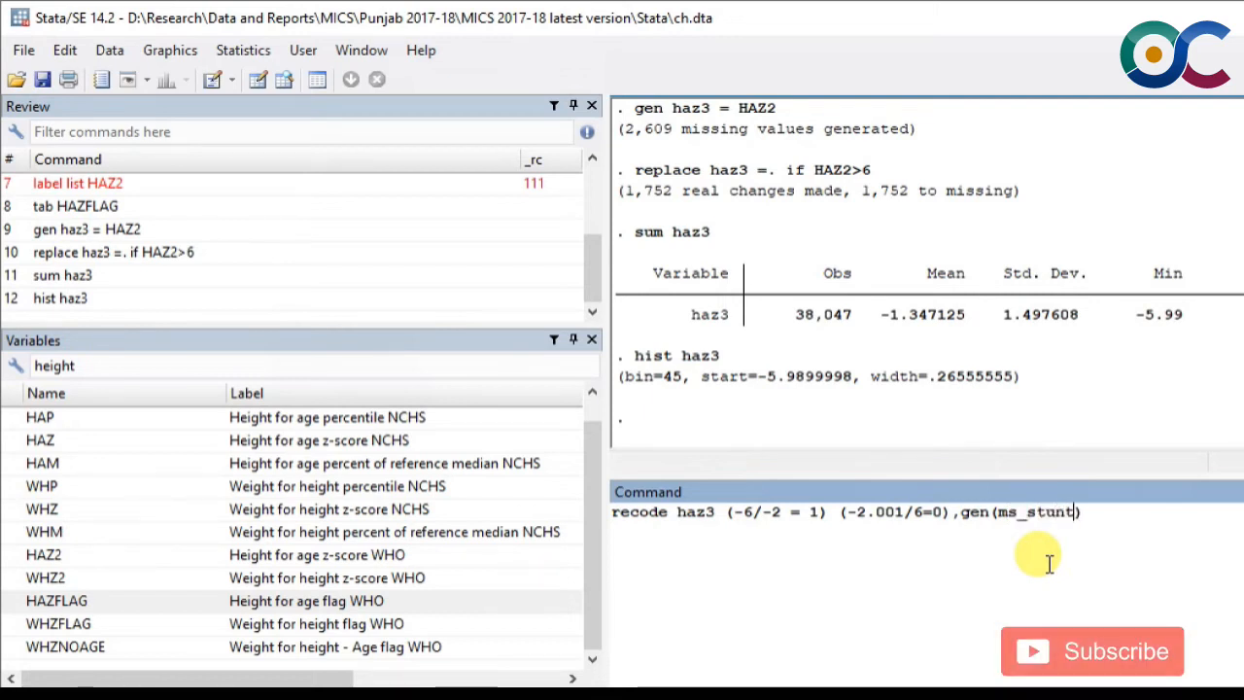
key(Return)
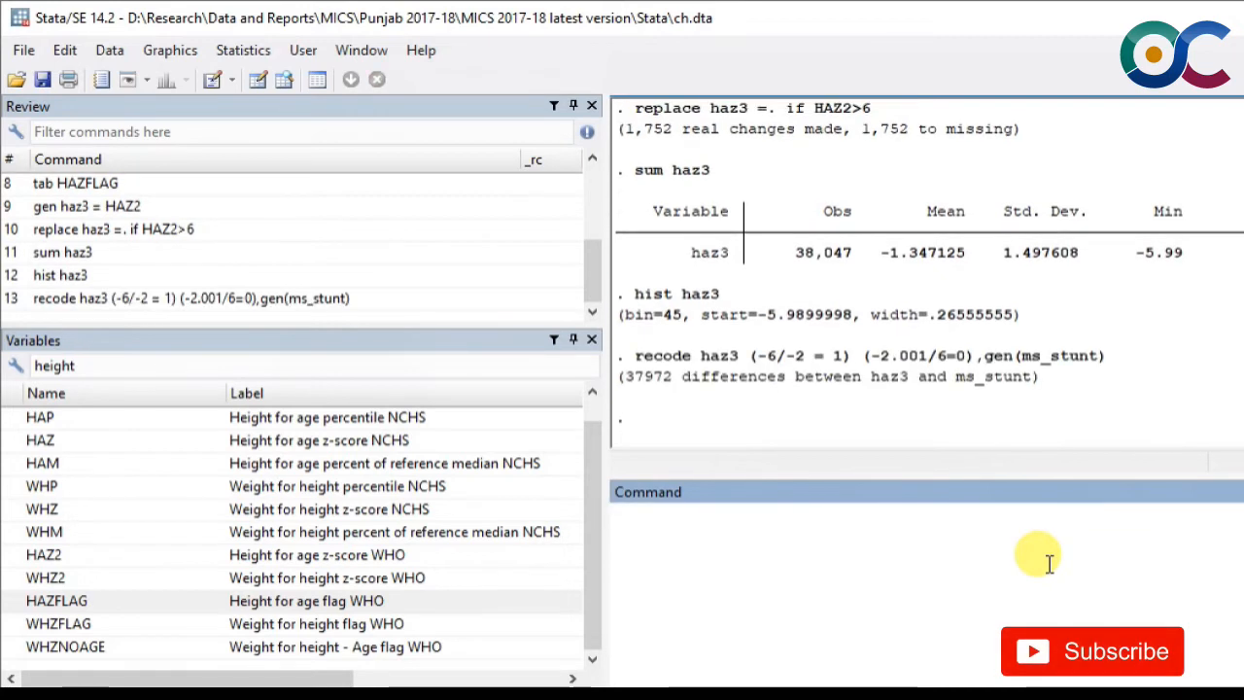
Tabulate ms_stunt without weights
text(tab m)
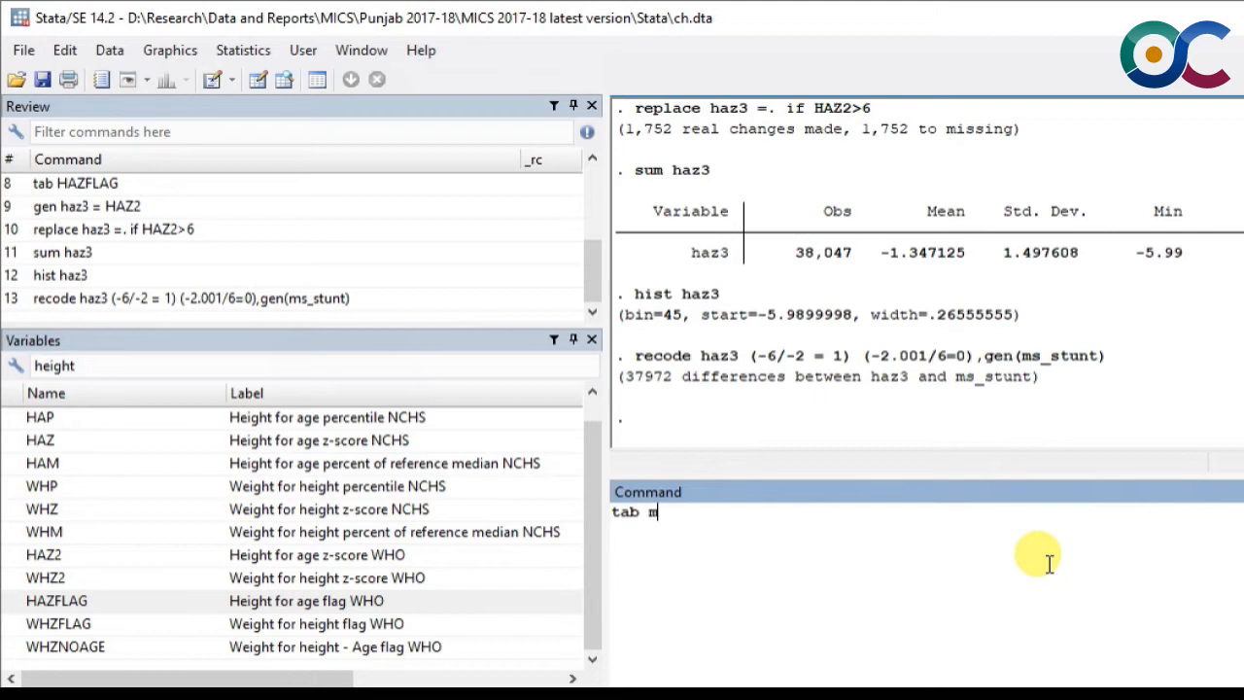
text(s_stunt)
key(Return)
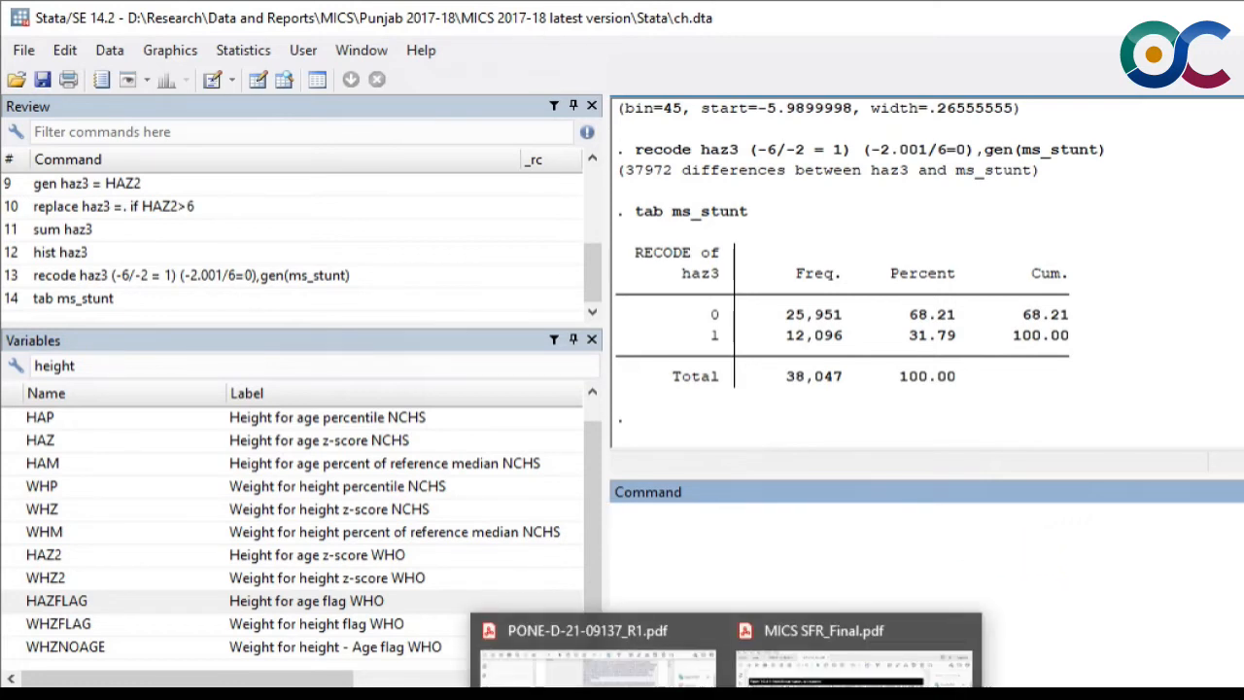
Check the Punjab percentage stunted below -2 SD in Table TC.8.1 of MICS SFR_Final.pdf in Acrobat Reader, and return to Stata
click(846, 671)
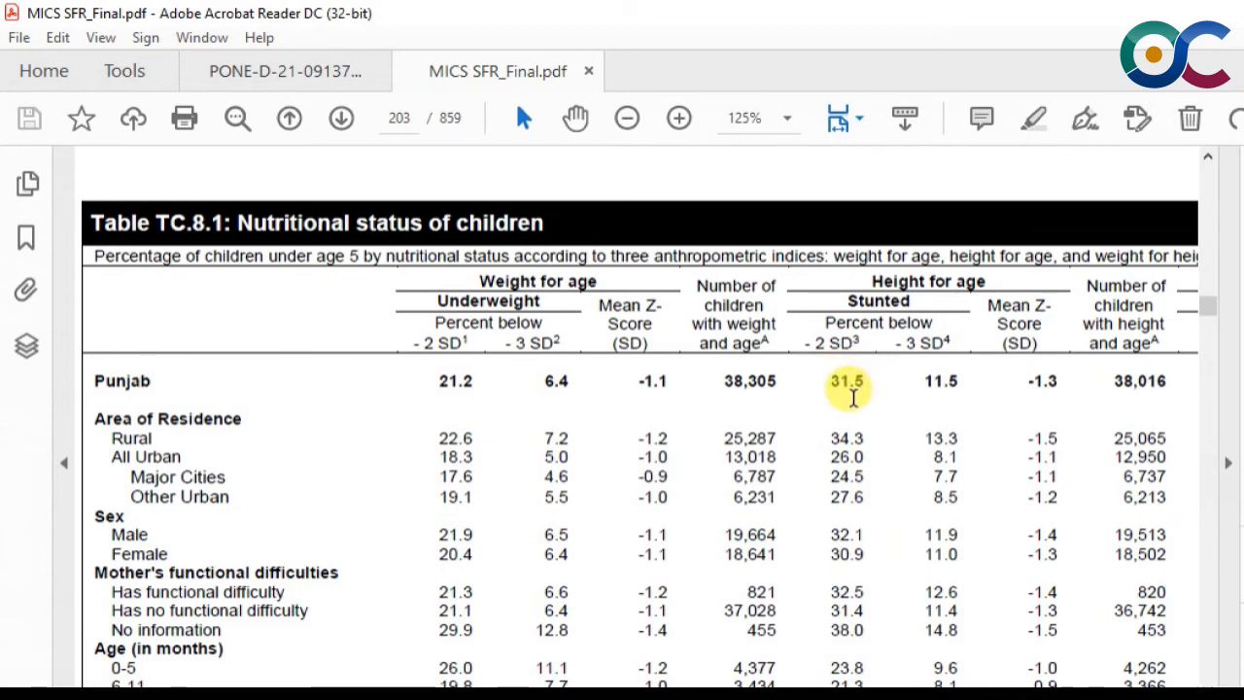
mouse_move(902, 694)
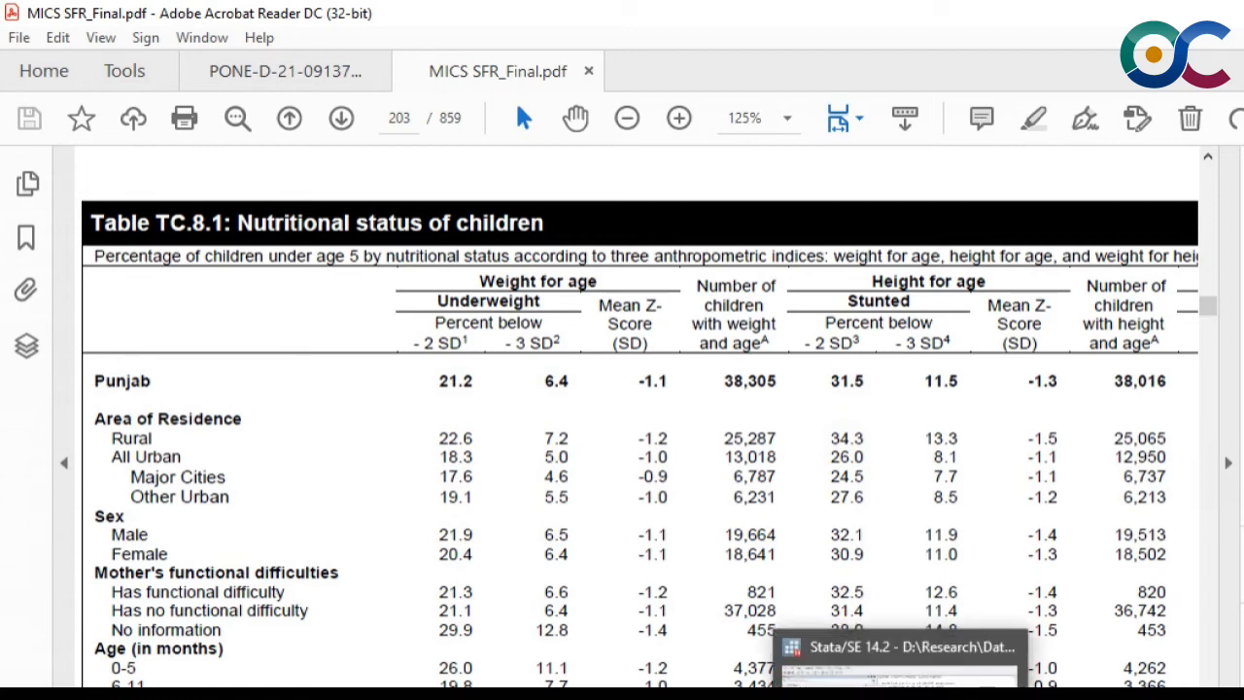
click(902, 661)
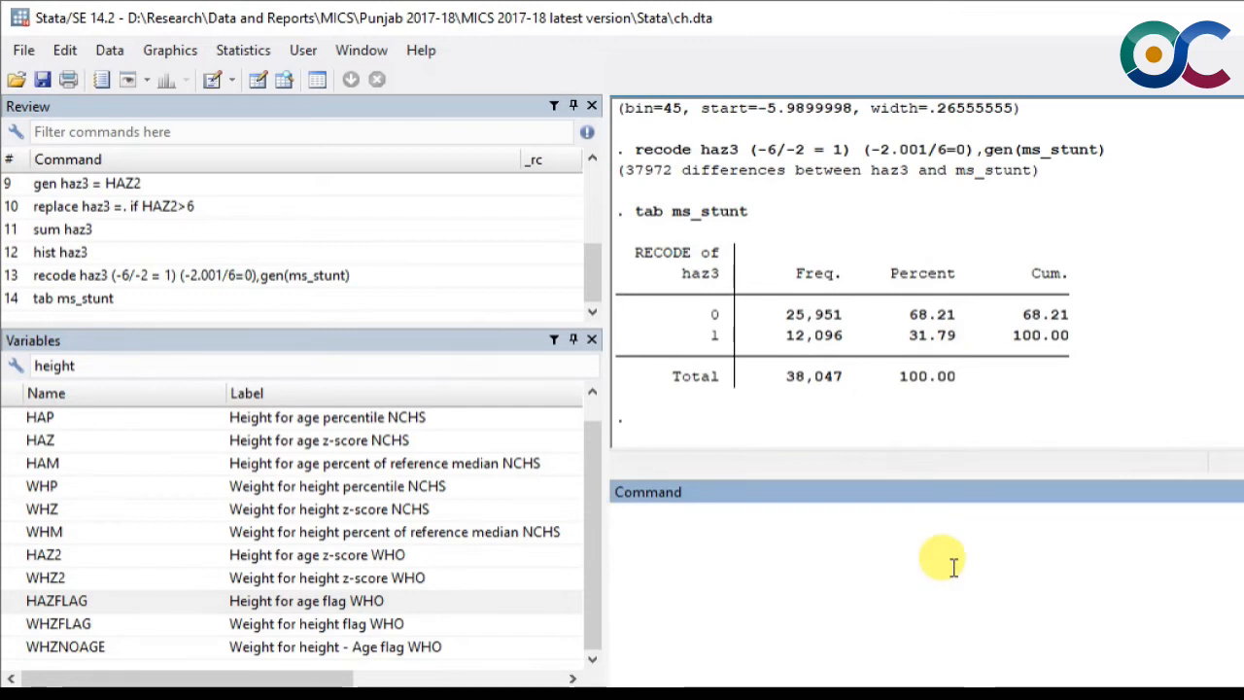
Tabulate ms_stunt with the children under 5's sample weight, chweight, as the analytic weight
text(tab )
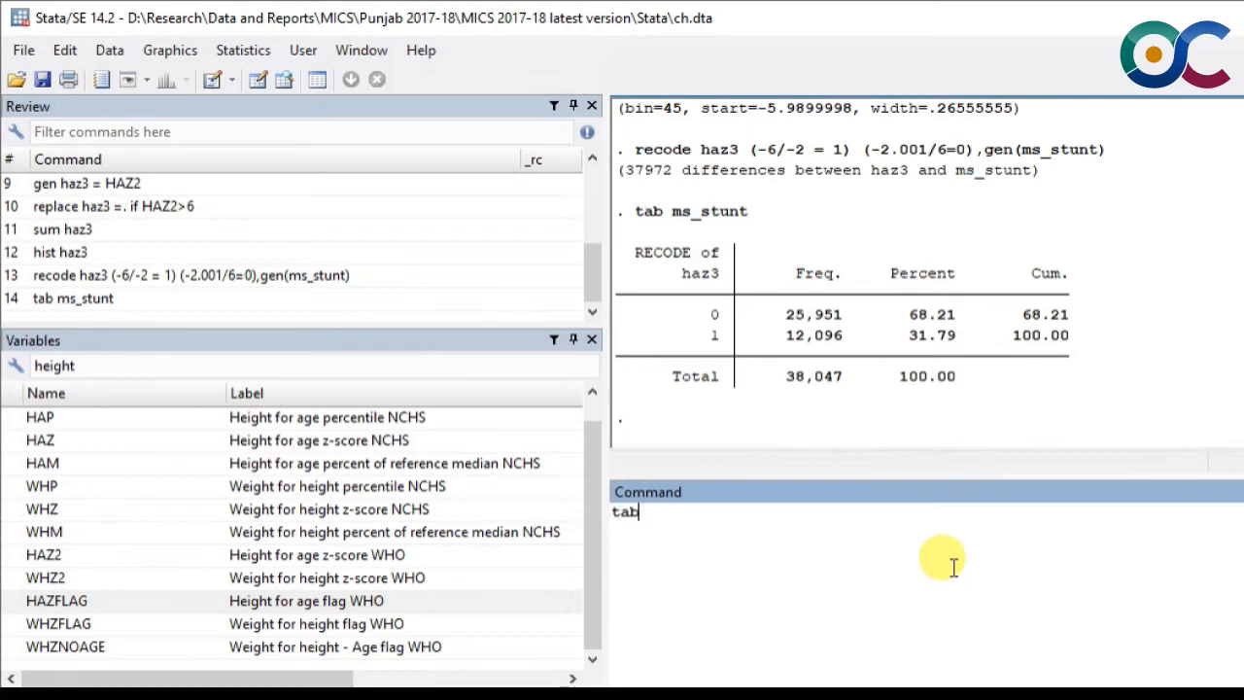
text(ms_)
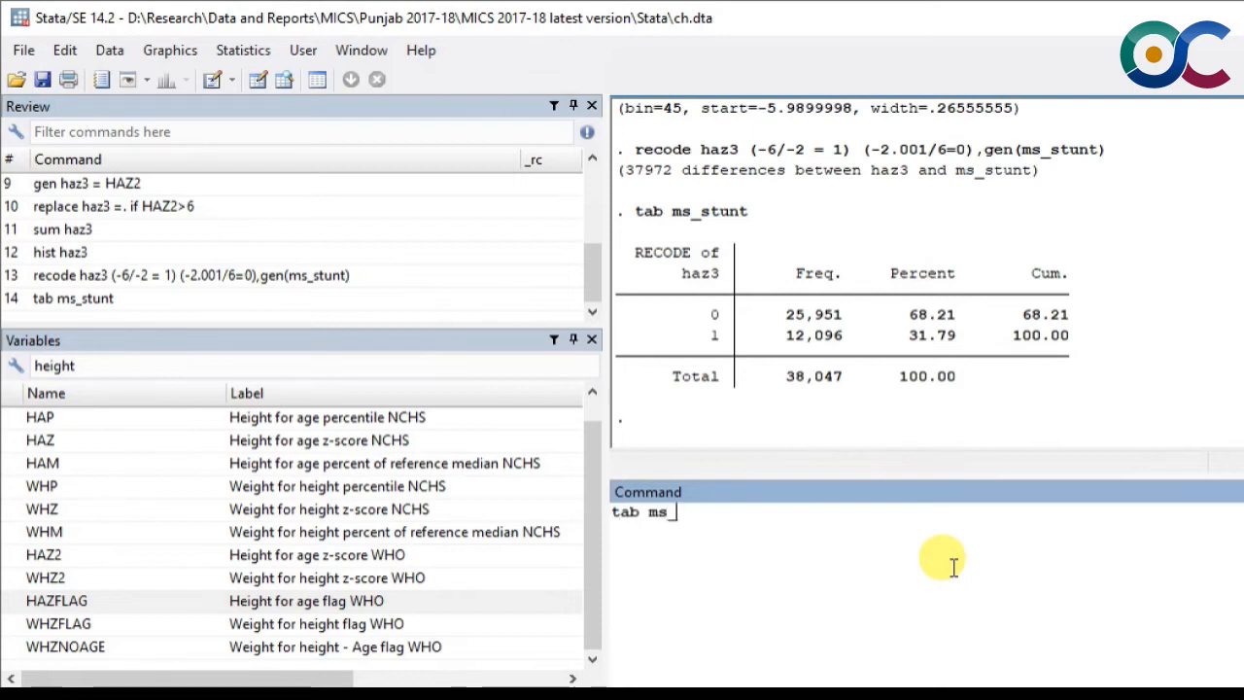
text(stunt)
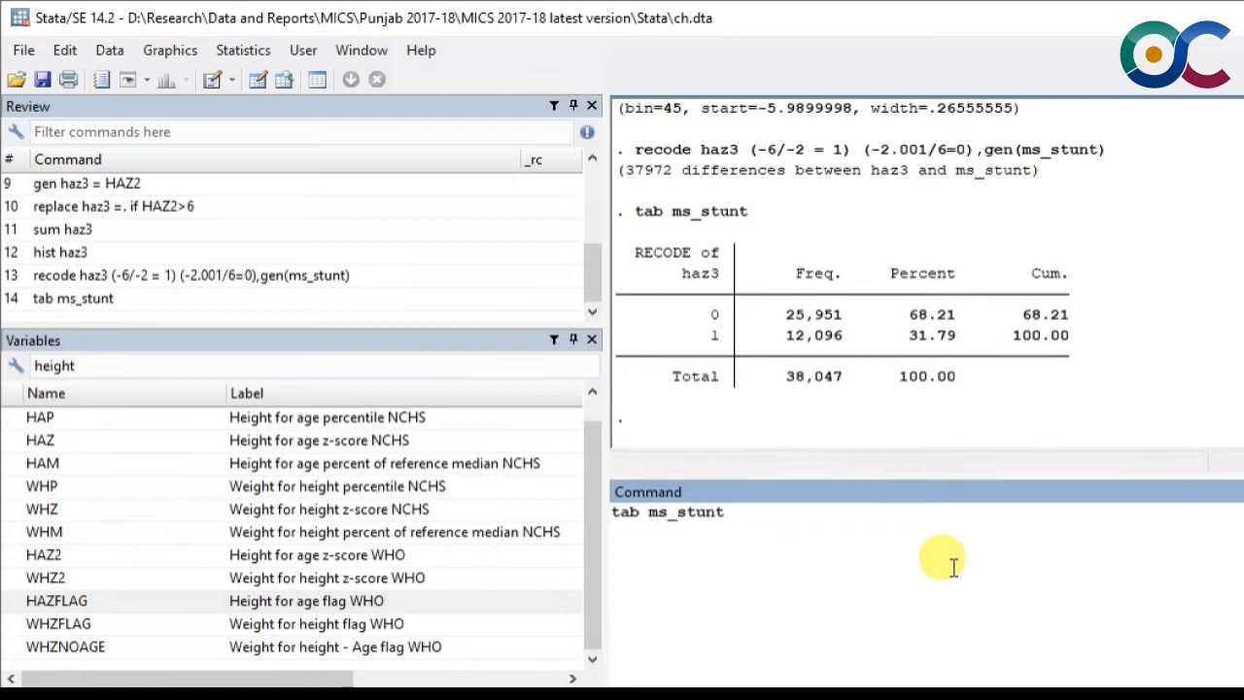
text( []aw=)
click(154, 371)
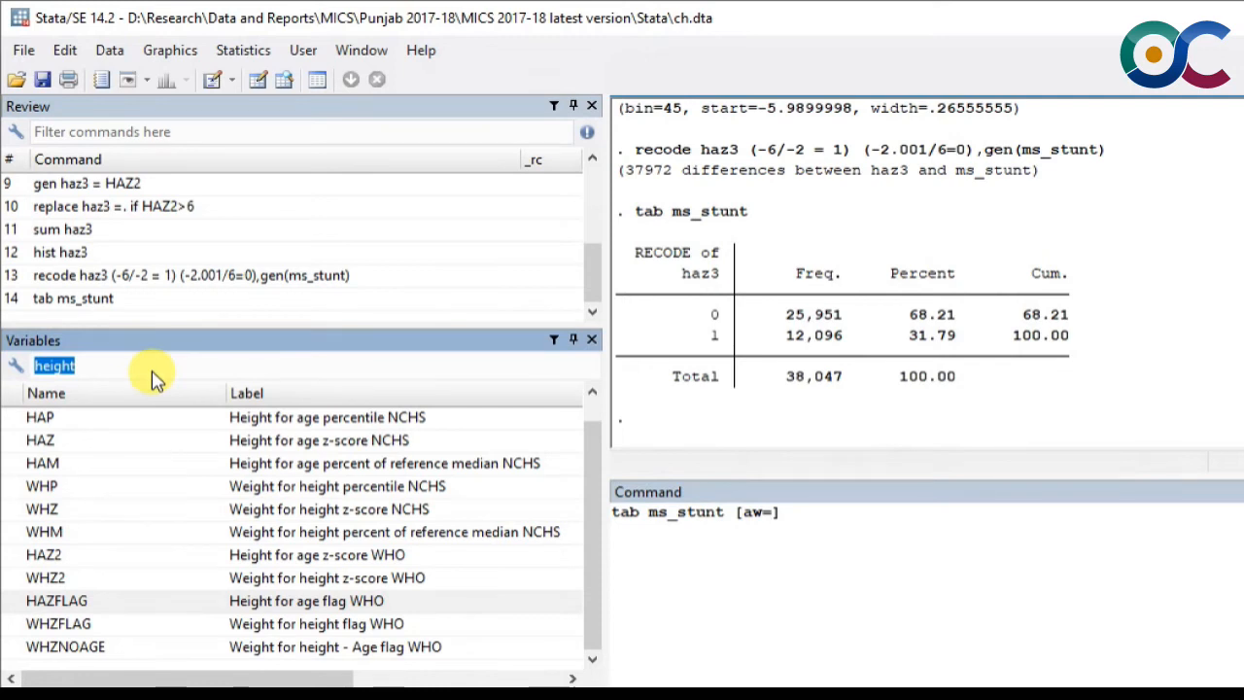
text(sample)
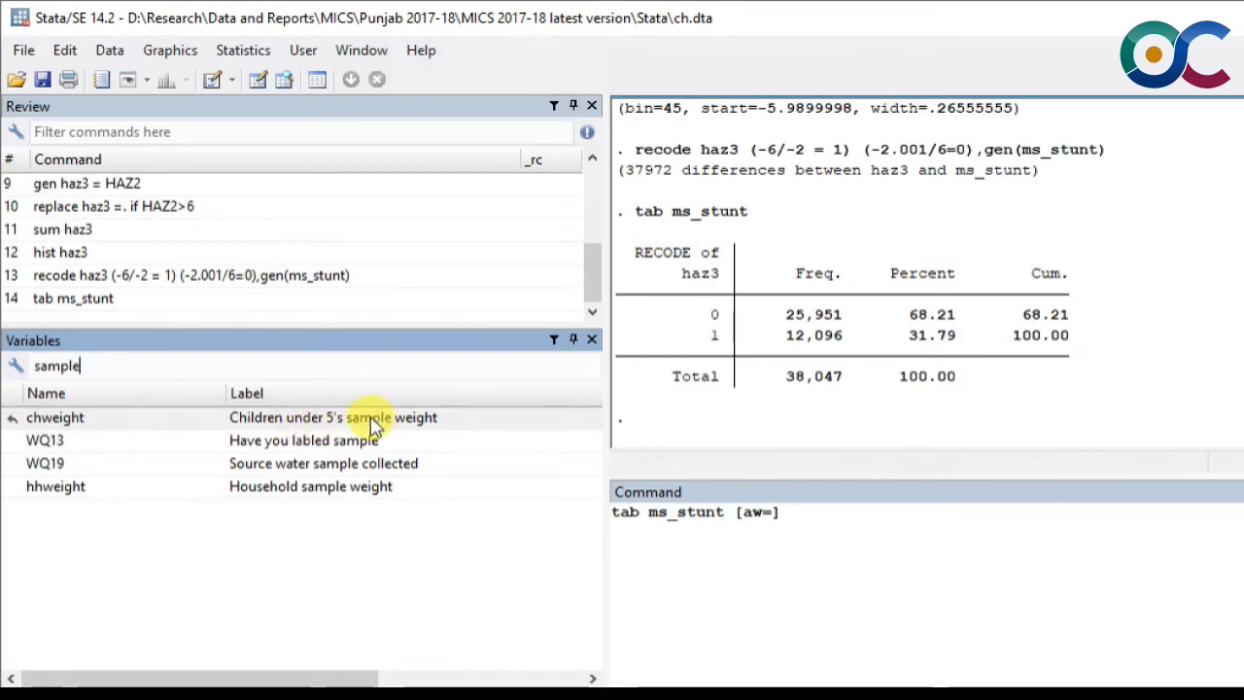
click(781, 511)
double_click(248, 423)
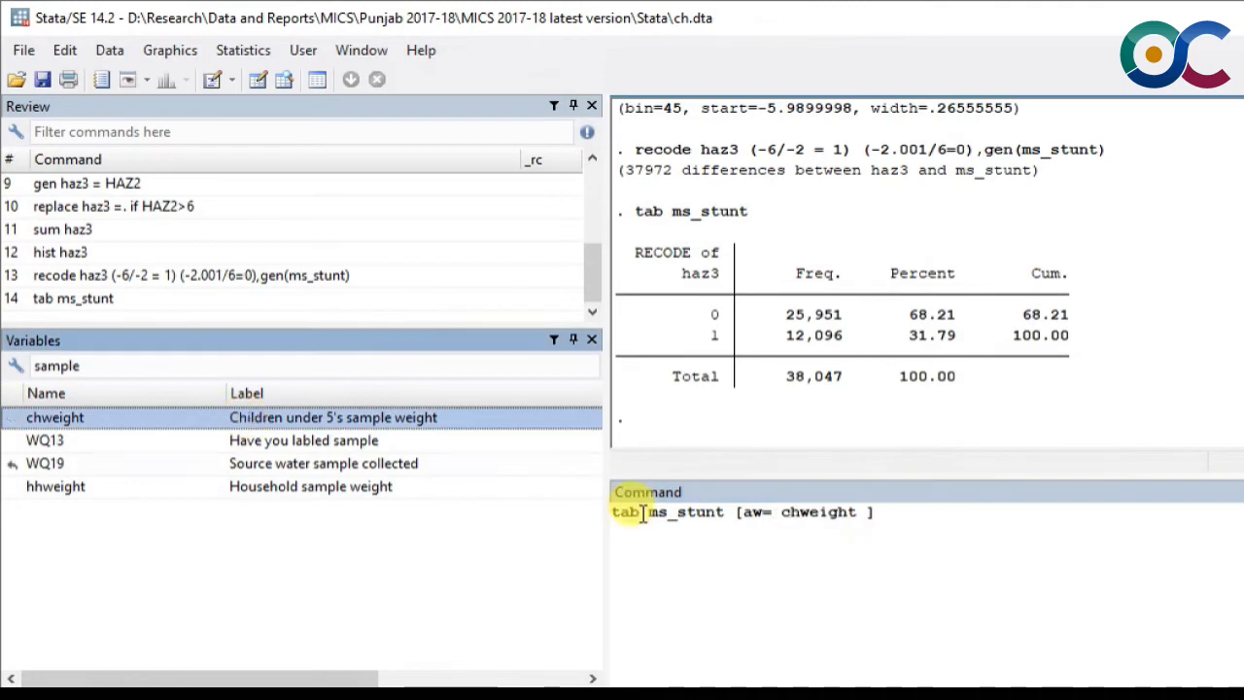
key(Return)
Review the weight formula and weighted ms_stunt table, compare the stunted share with Table TC.8.1 in Acrobat Reader, and return to Stata
scroll(1161, 425, up, 2)
scroll(1164, 425, down, 1)
scroll(1164, 424, down, 1)
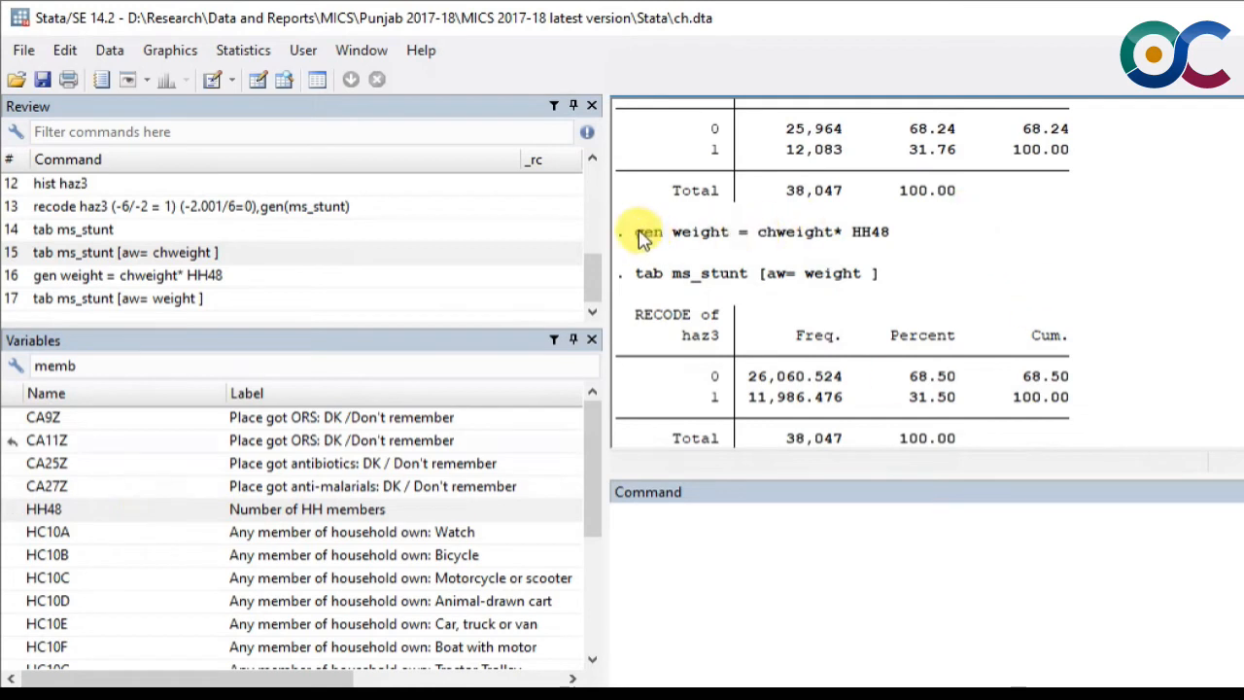
double_click(700, 233)
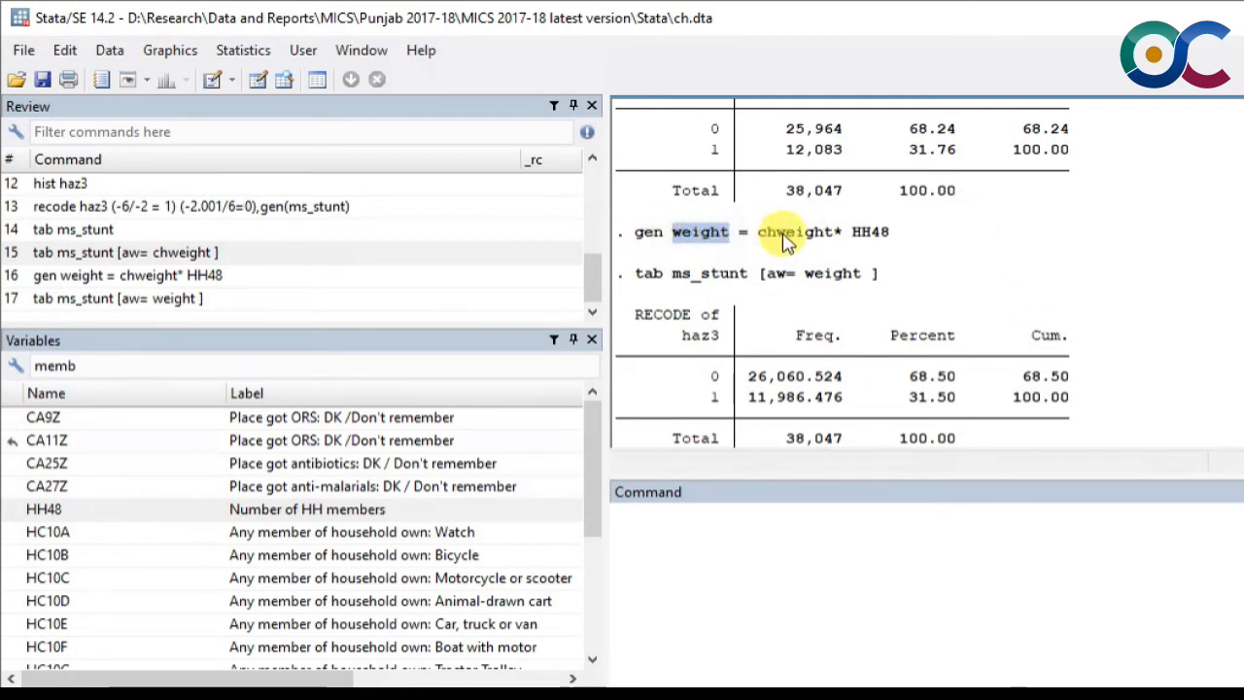
click(764, 241)
double_click(821, 238)
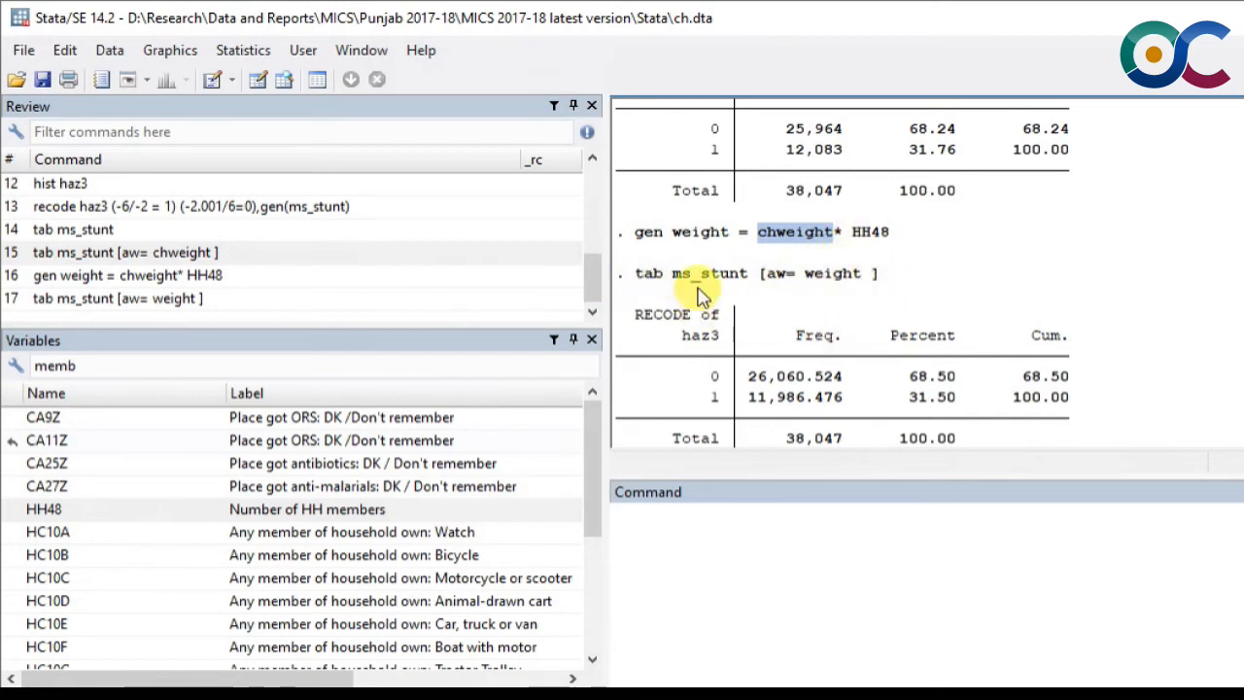
drag(956, 396, 910, 406)
key(alt+Tab)
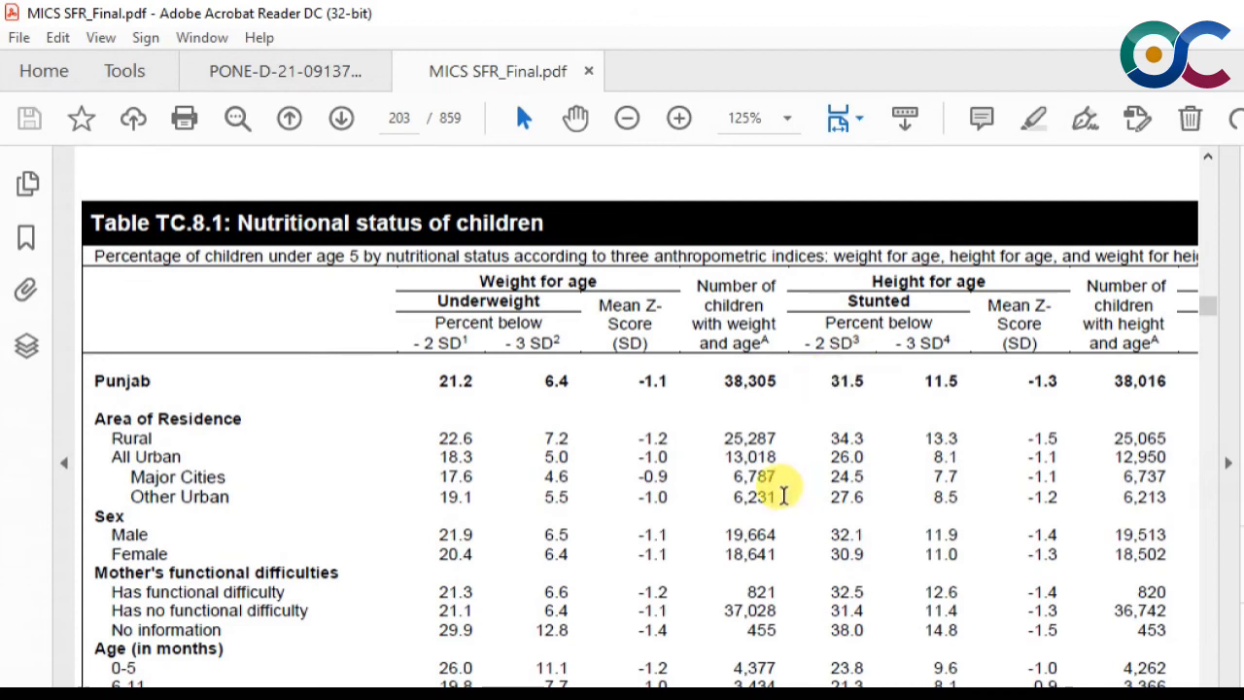
key(alt+Tab)
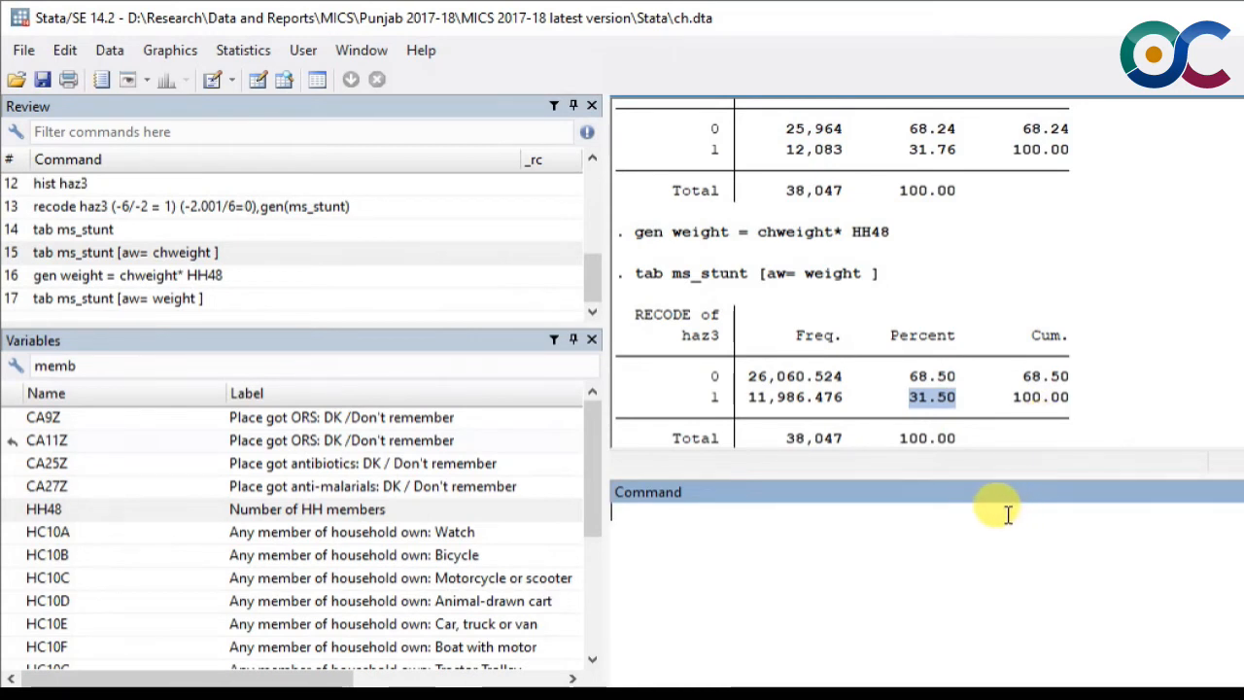
Reuse the haz3 recode to generate s_stunt, mapping -6 to -3 to 1 and -3.001 to 6 to 0
click(204, 207)
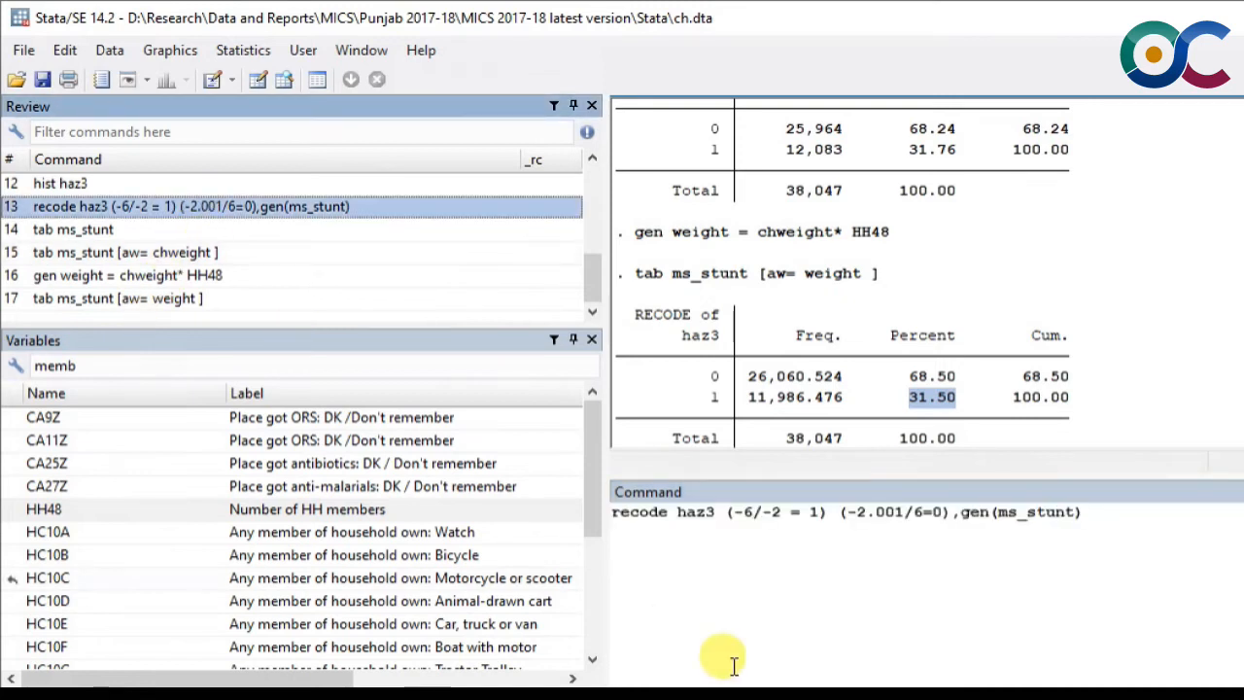
click(777, 513)
drag(777, 512, 770, 513)
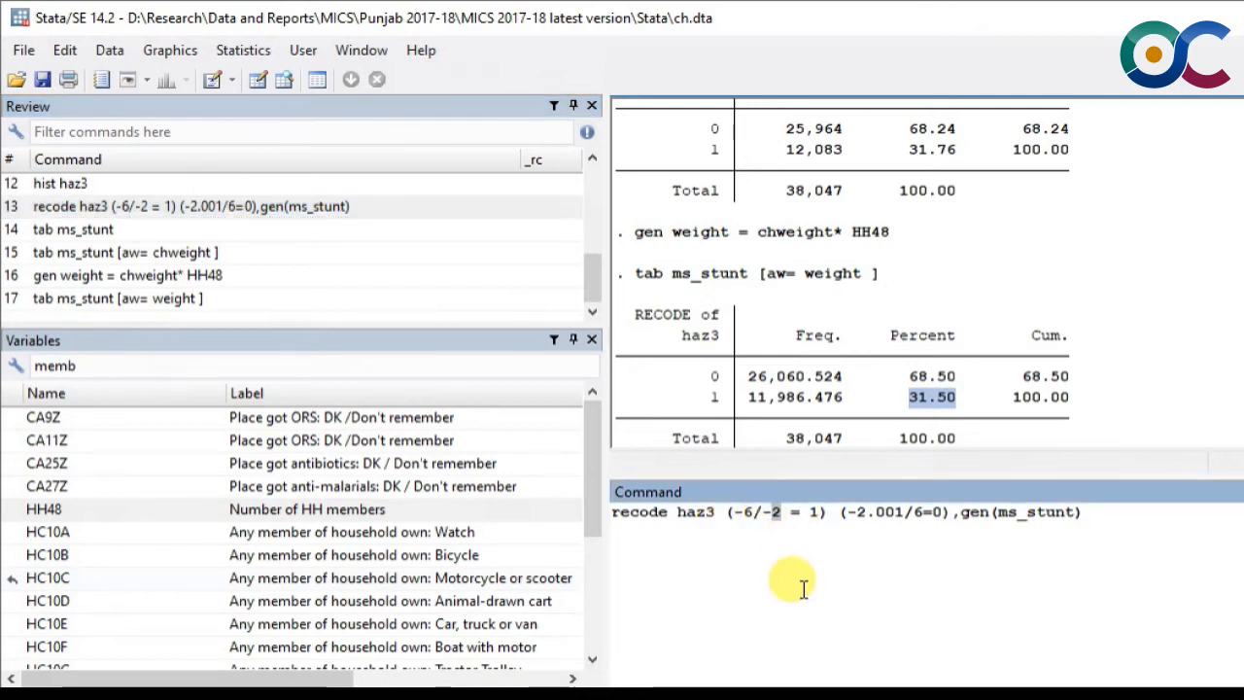
text(3)
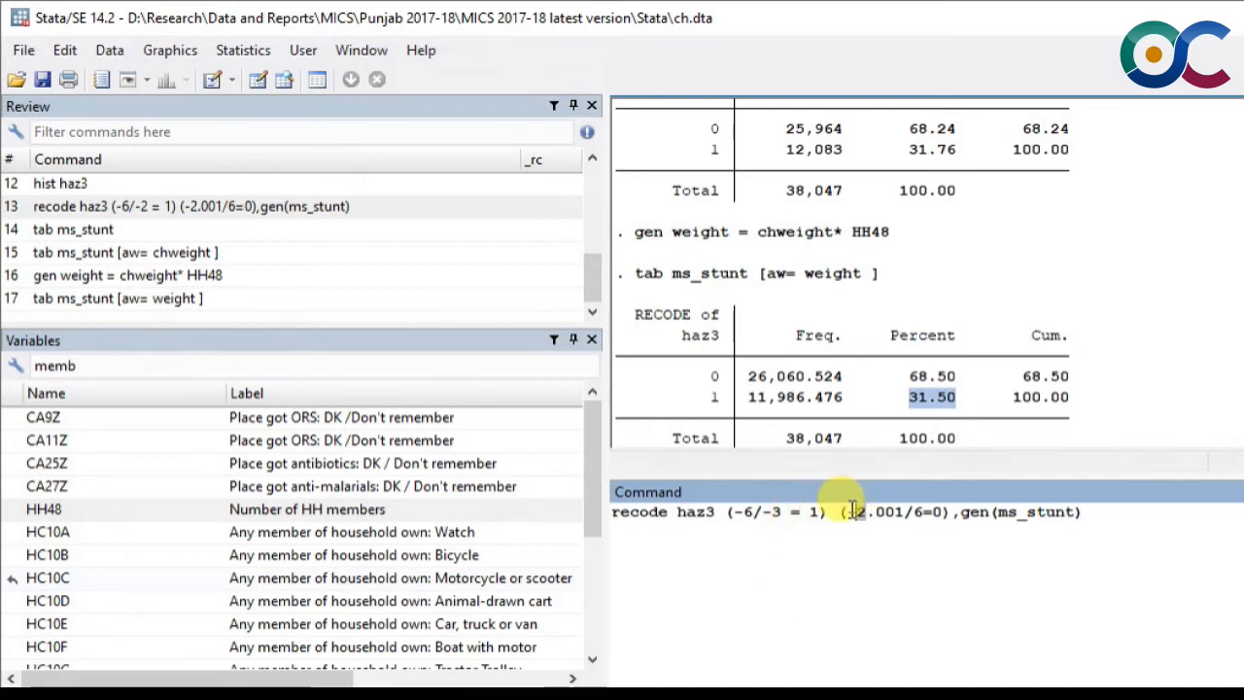
drag(853, 512, 866, 512)
text(3)
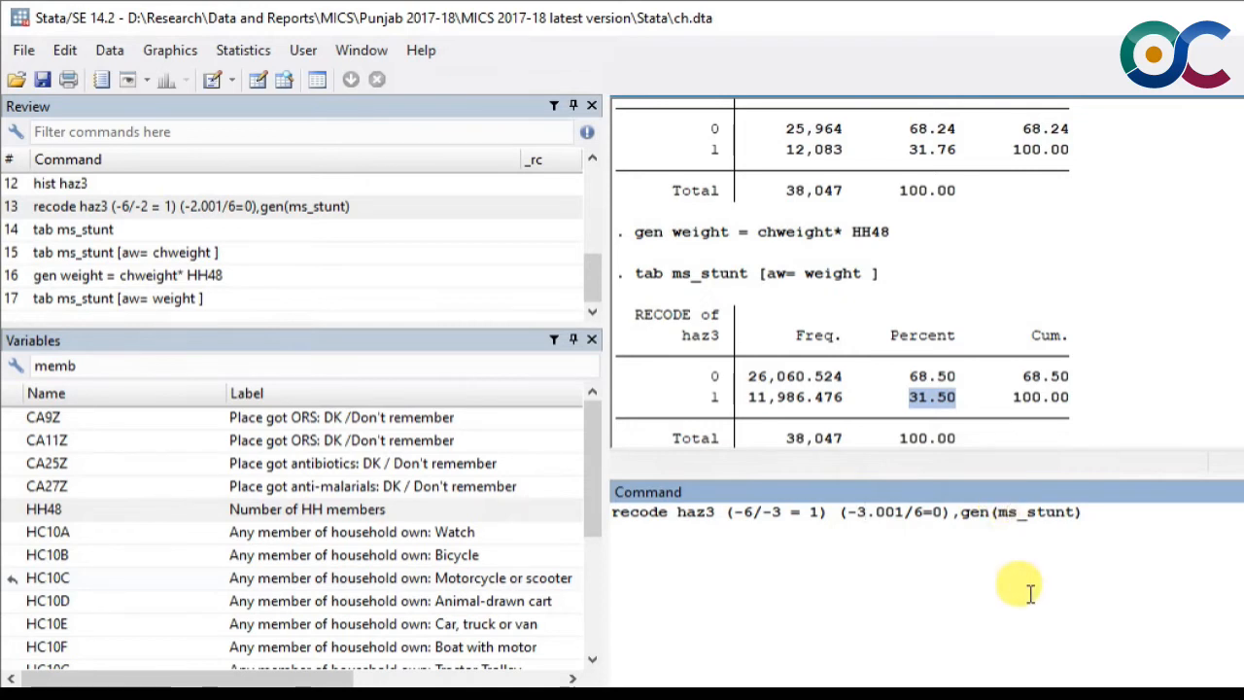
key(BackSpace)
key(Return)
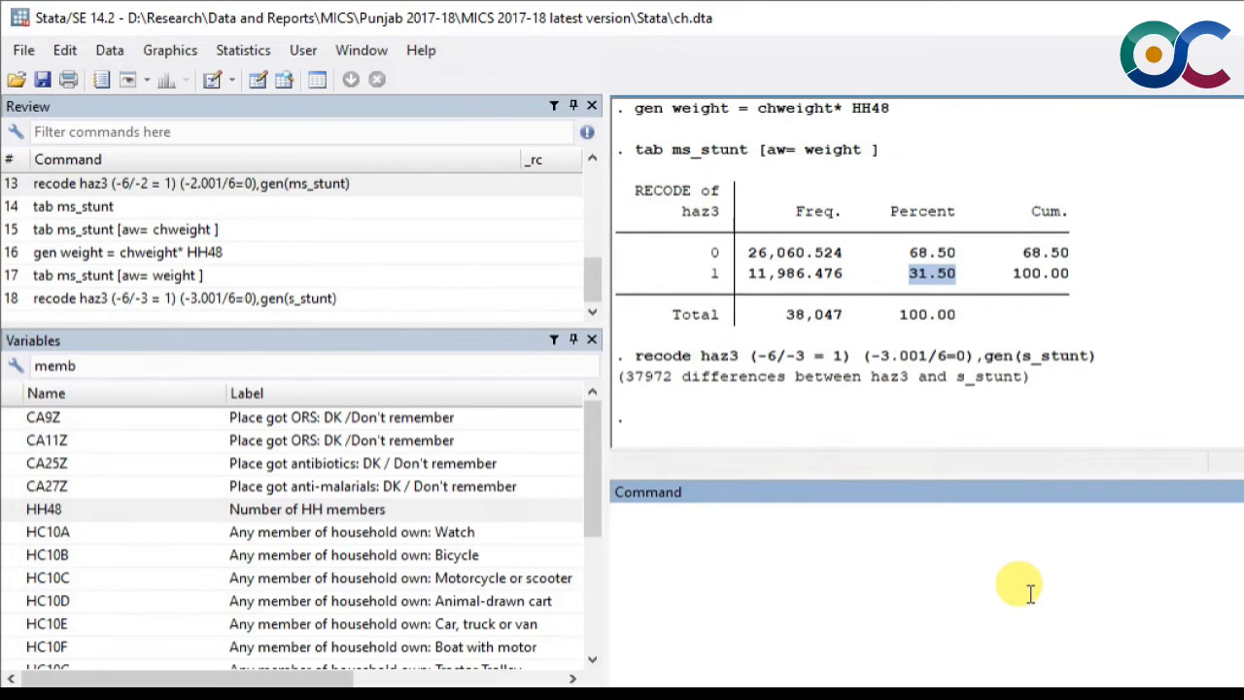
Tabulate s_stunt with the variable weight as the analytic weight
click(91, 277)
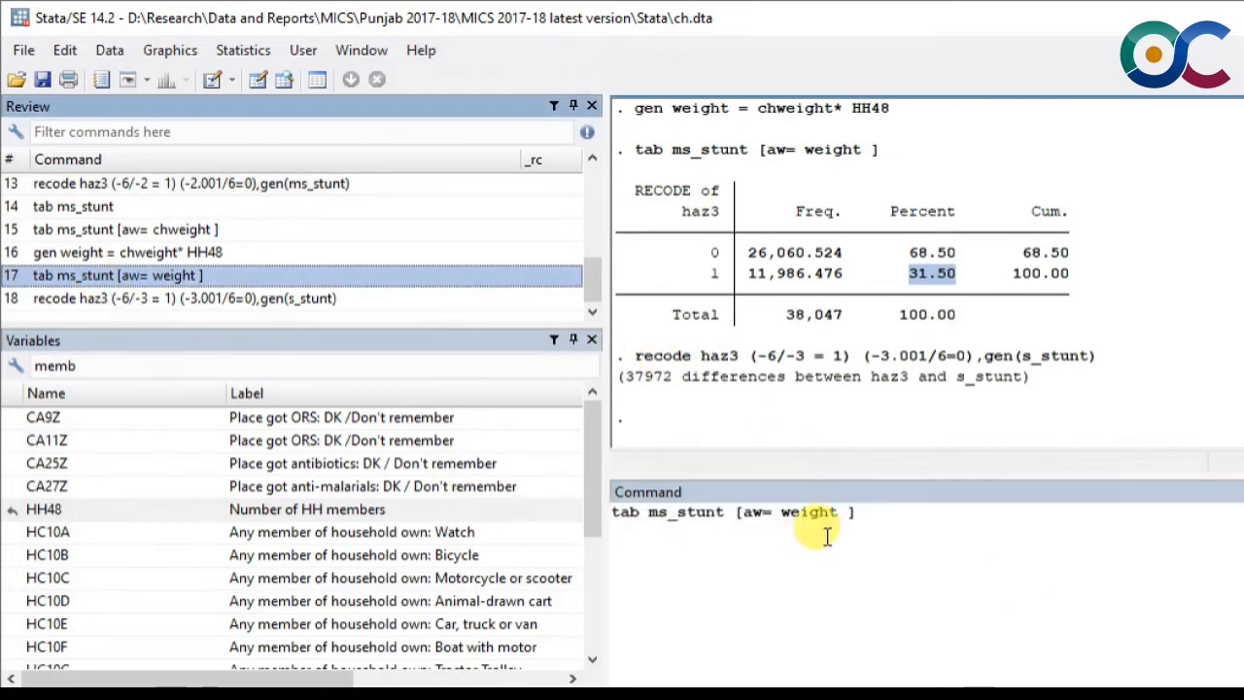
click(649, 512)
key(BackSpace)
key(Return)
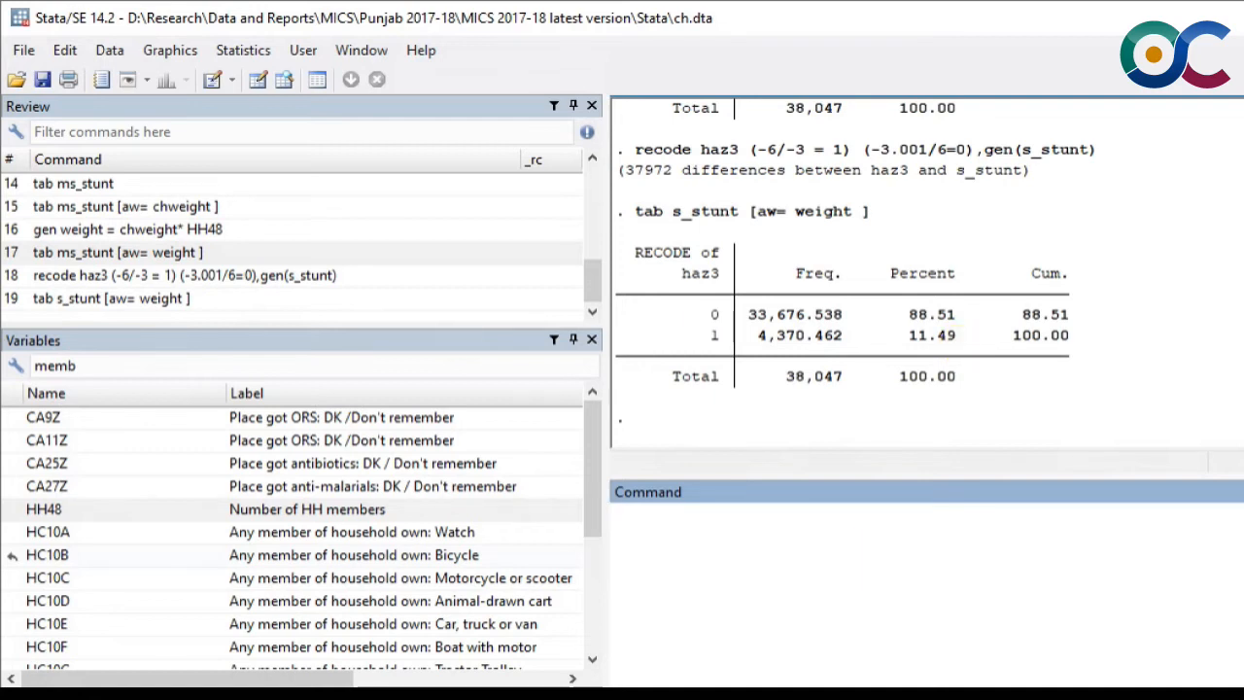
Compare the weighted s_stunt share with the stunted below -3 SD column of Table TC.8.1 in Acrobat Reader, and return to Stata
key(alt+Tab)
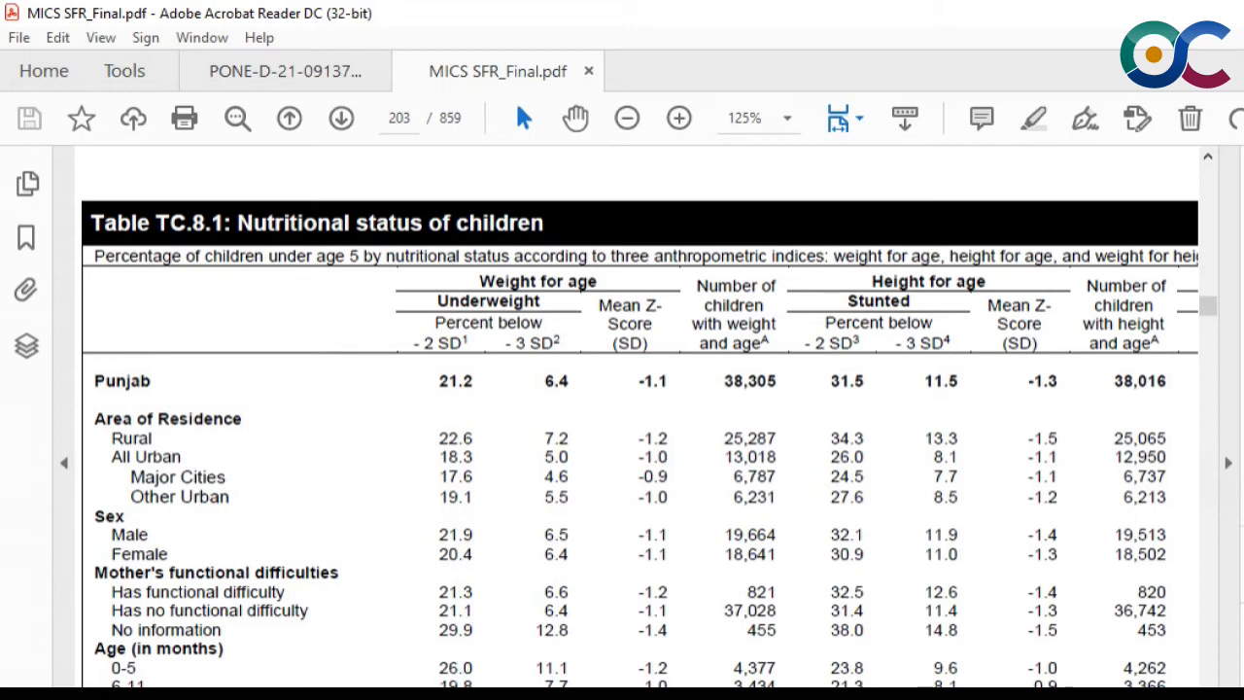
mouse_move(901, 694)
click(898, 660)
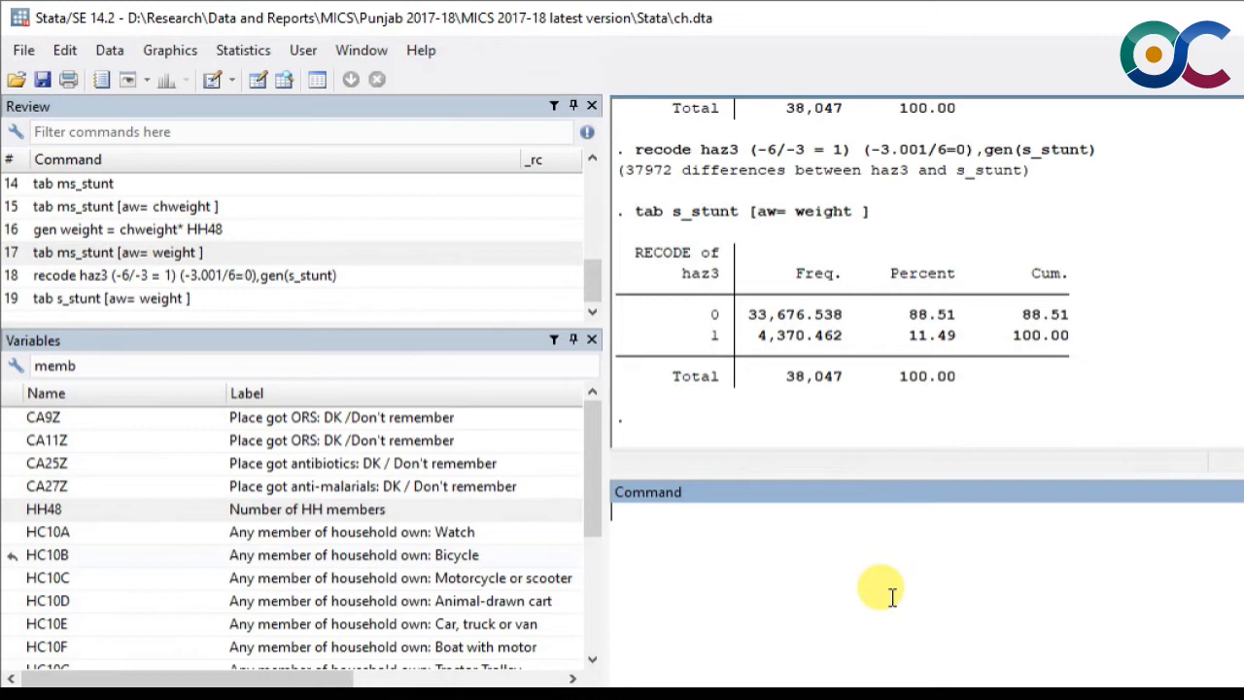
Filter the variables by "mother" and tabulate the mother's education variable, melevel
click(476, 365)
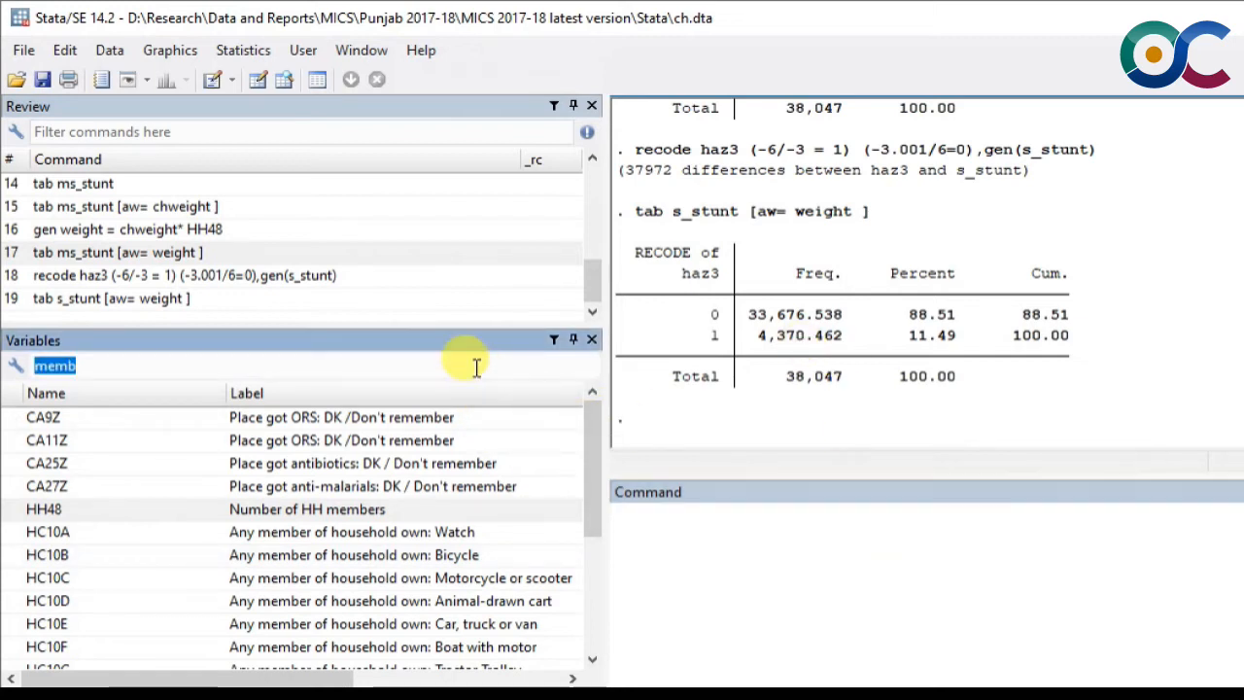
text(mother)
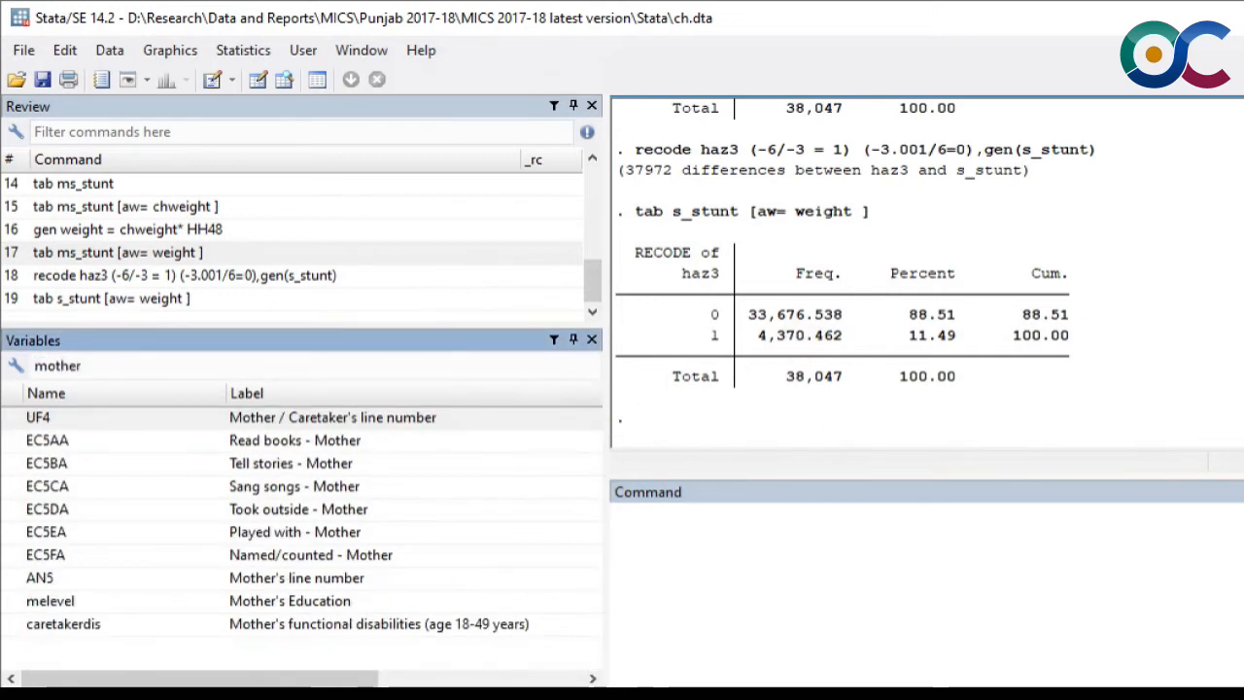
double_click(282, 602)
click(904, 523)
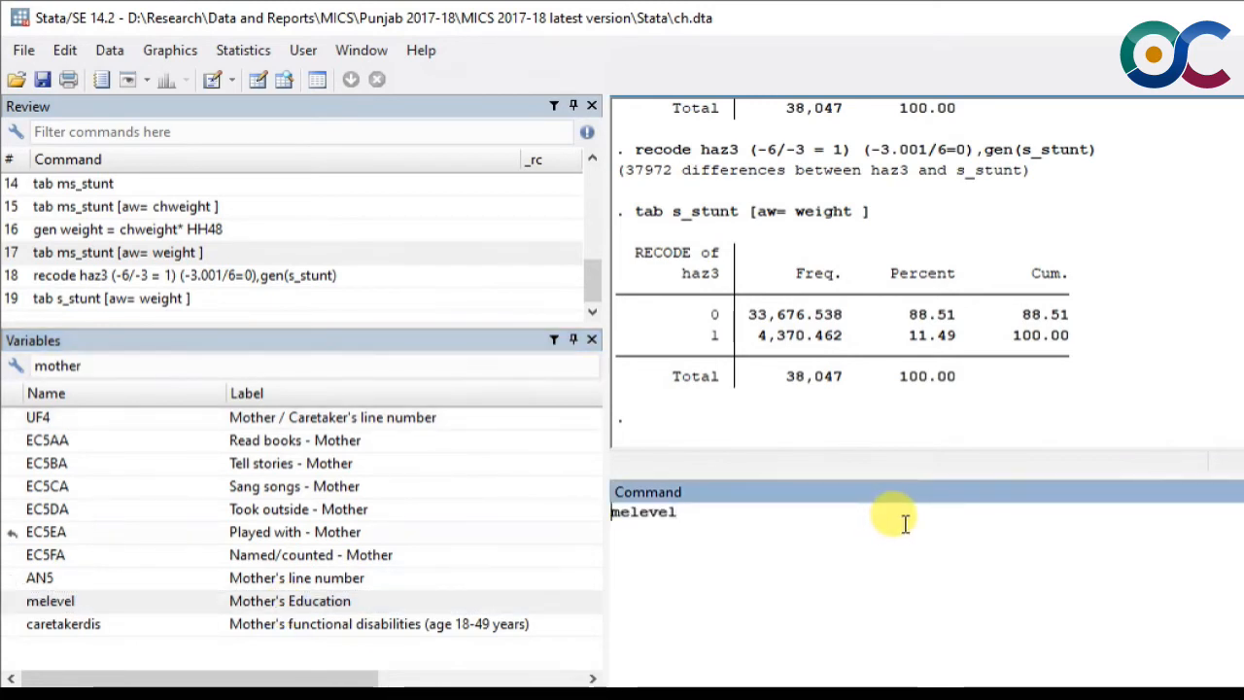
text(tab)
key(Return)
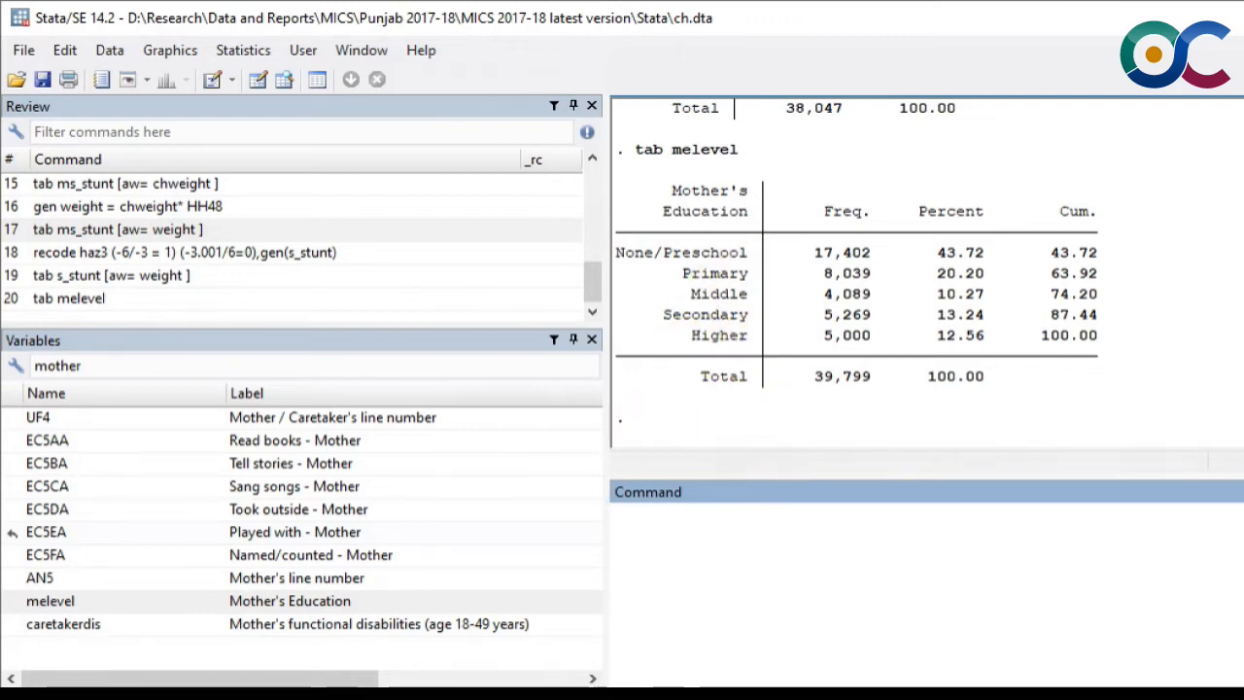
Filter the variables by "water" and tabulate WS1, the main source of drinking water, displaying the full output
click(451, 366)
text(water)
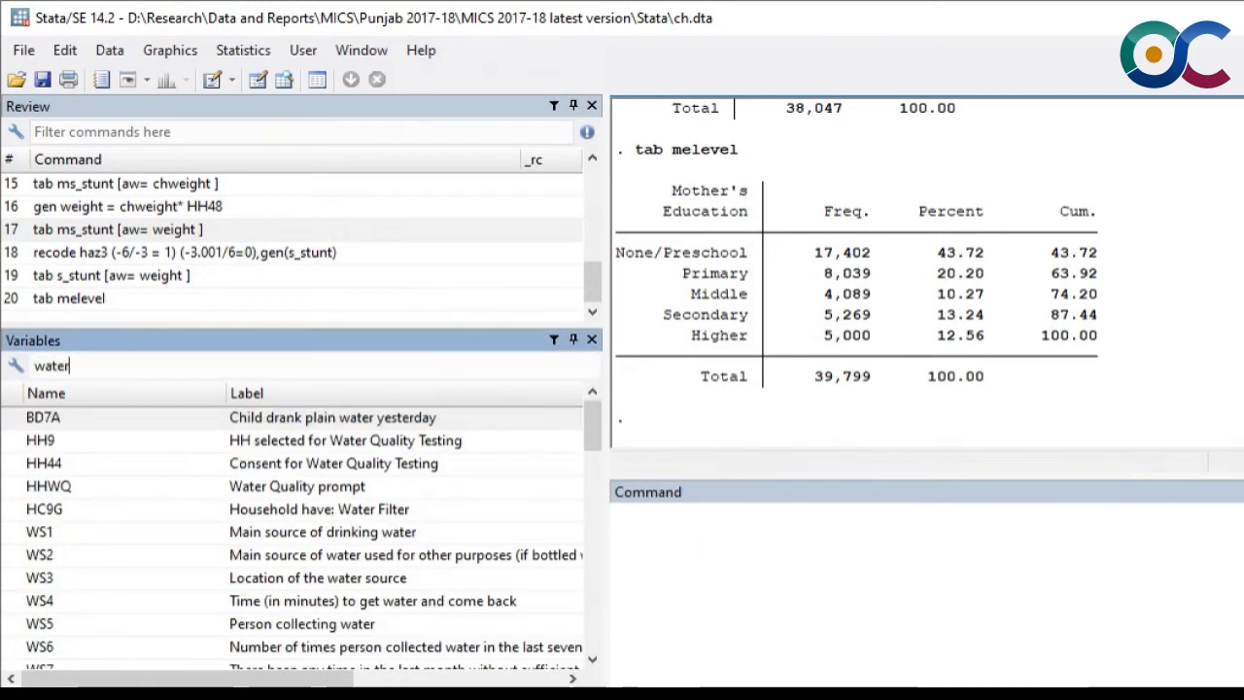
double_click(408, 530)
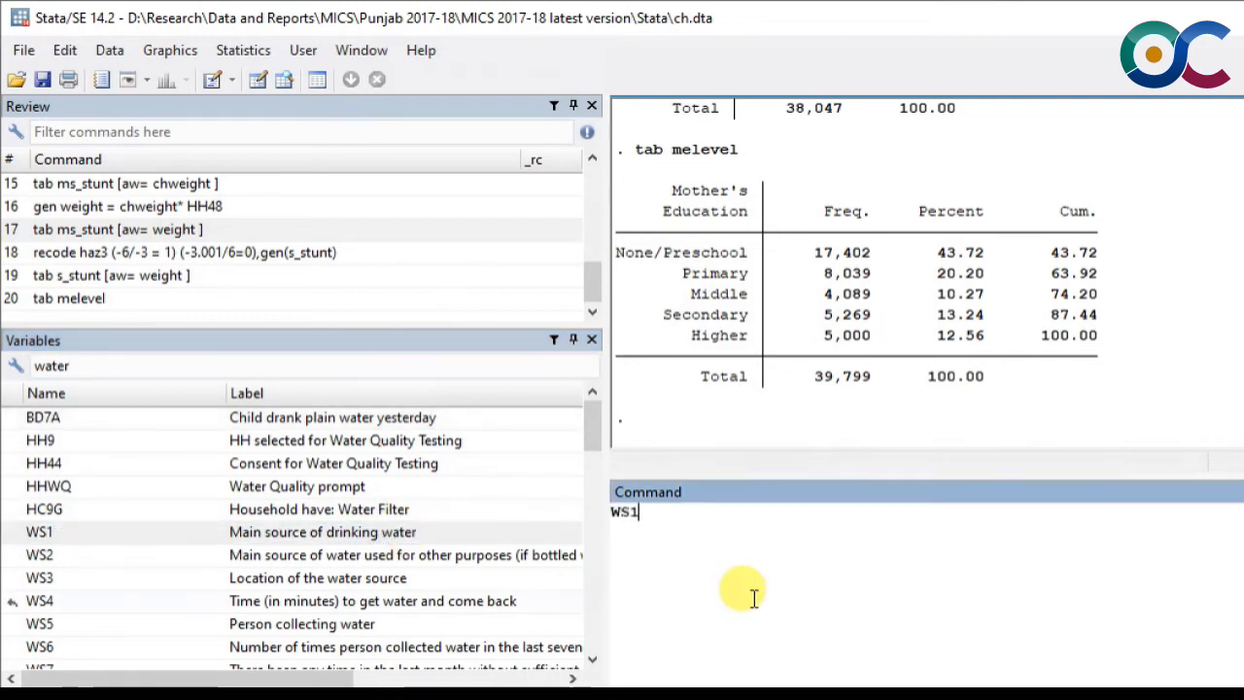
text(tab)
key(Return)
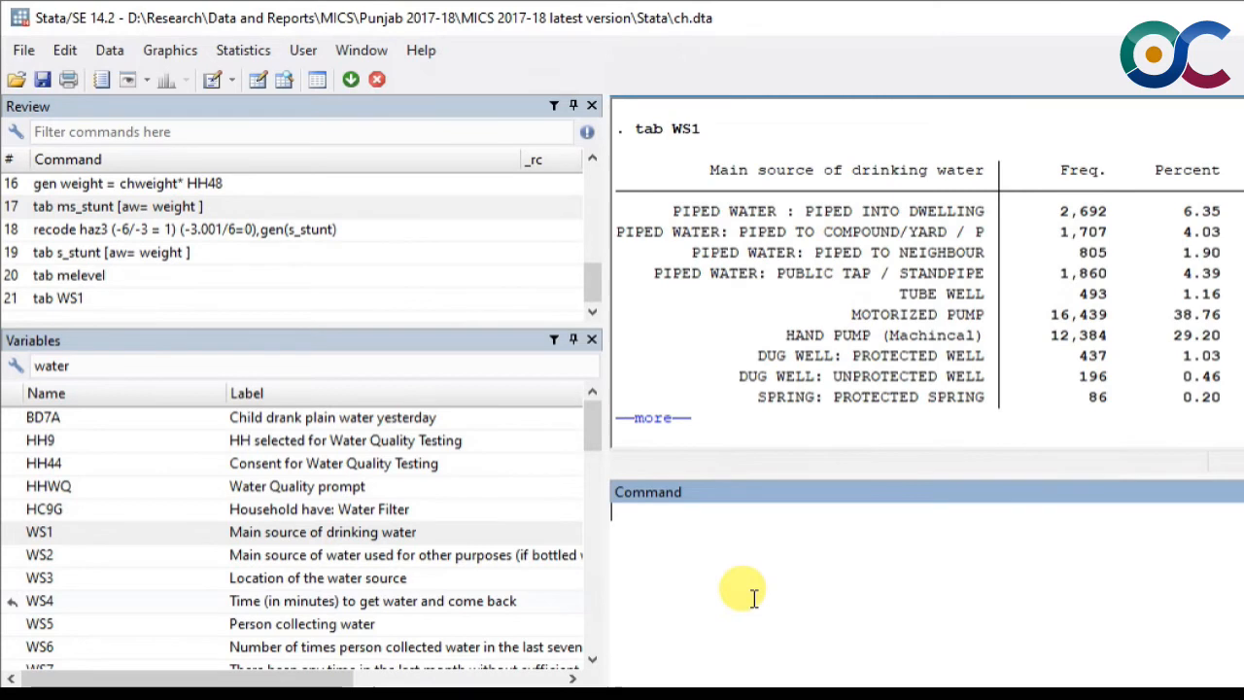
click(654, 425)
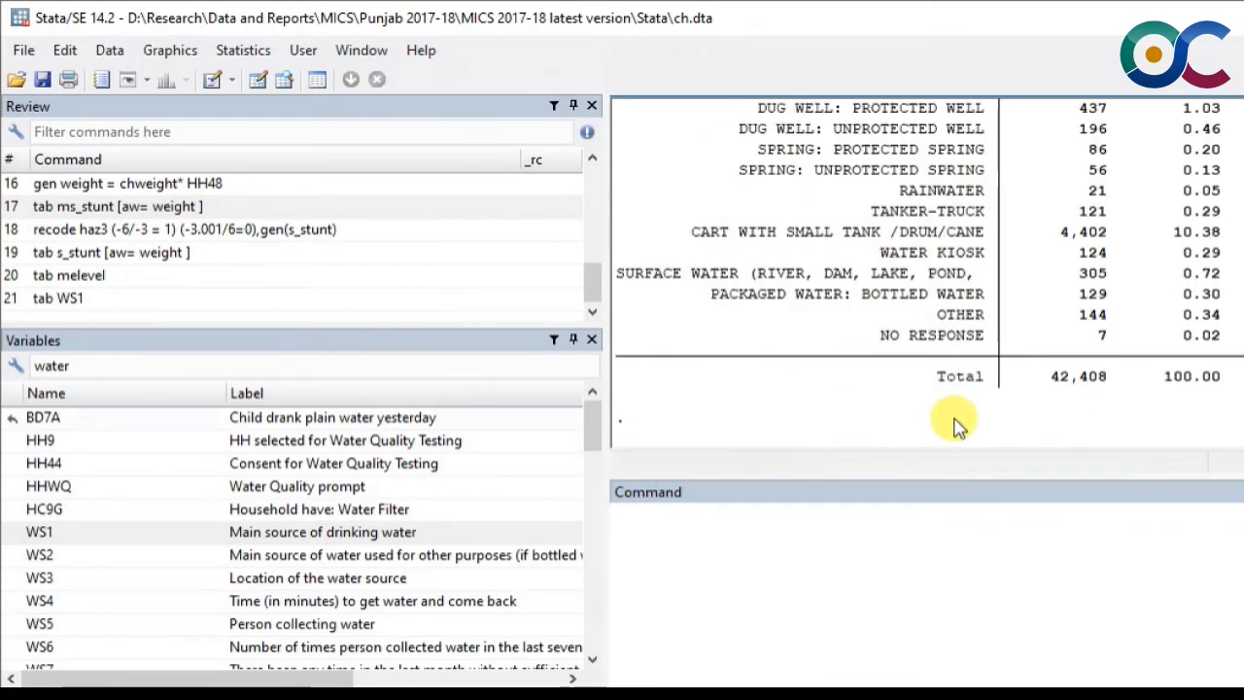
Examine the drinking water source categories in the WS1 frequency table
scroll(952, 425, up, 1)
scroll(962, 427, up, 3)
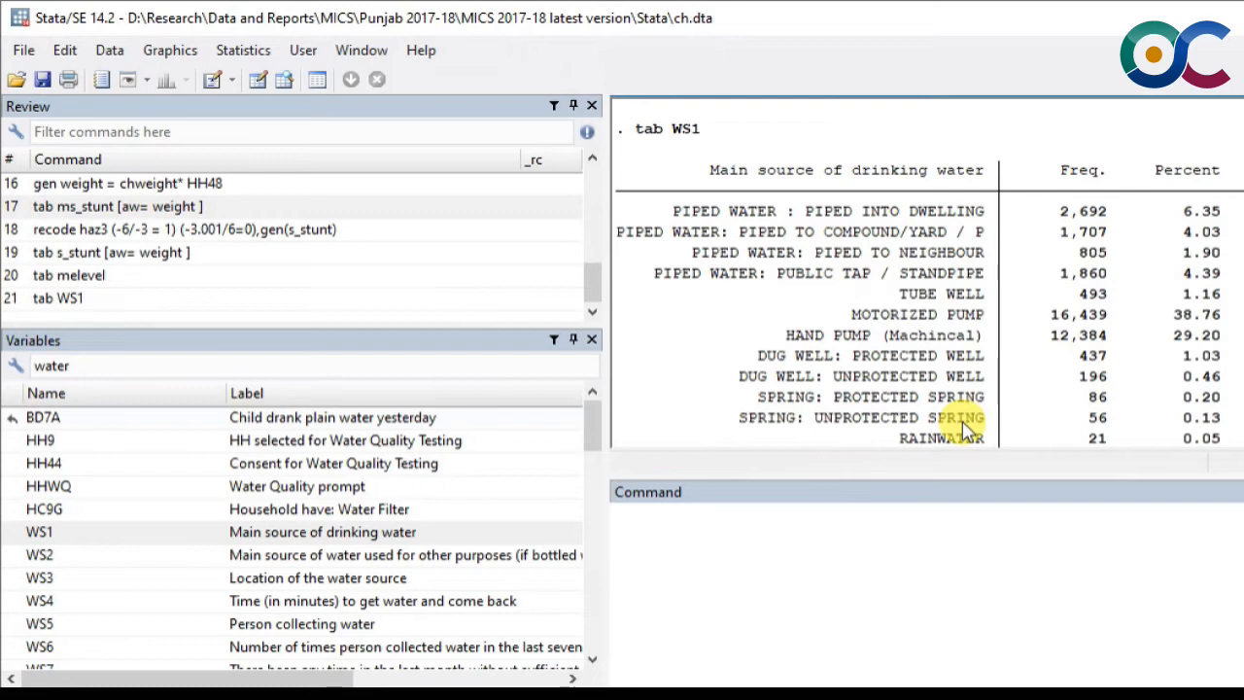
scroll(966, 428, down, 2)
scroll(967, 428, down, 2)
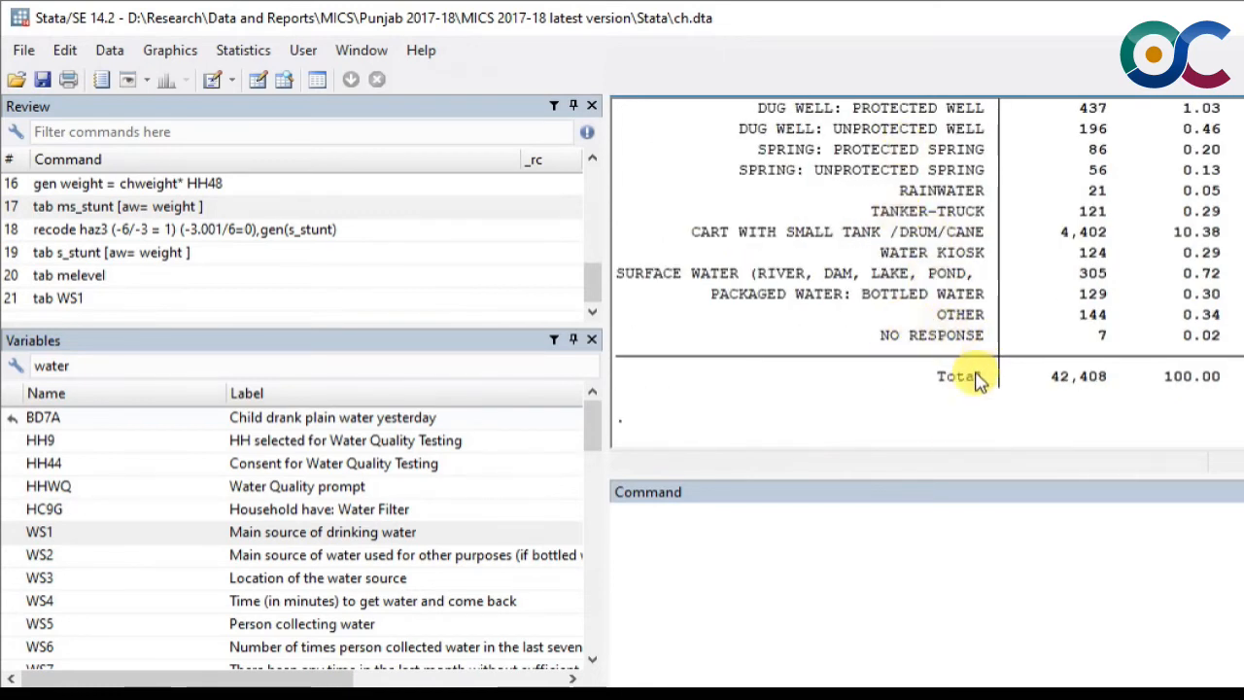
scroll(976, 379, up, 4)
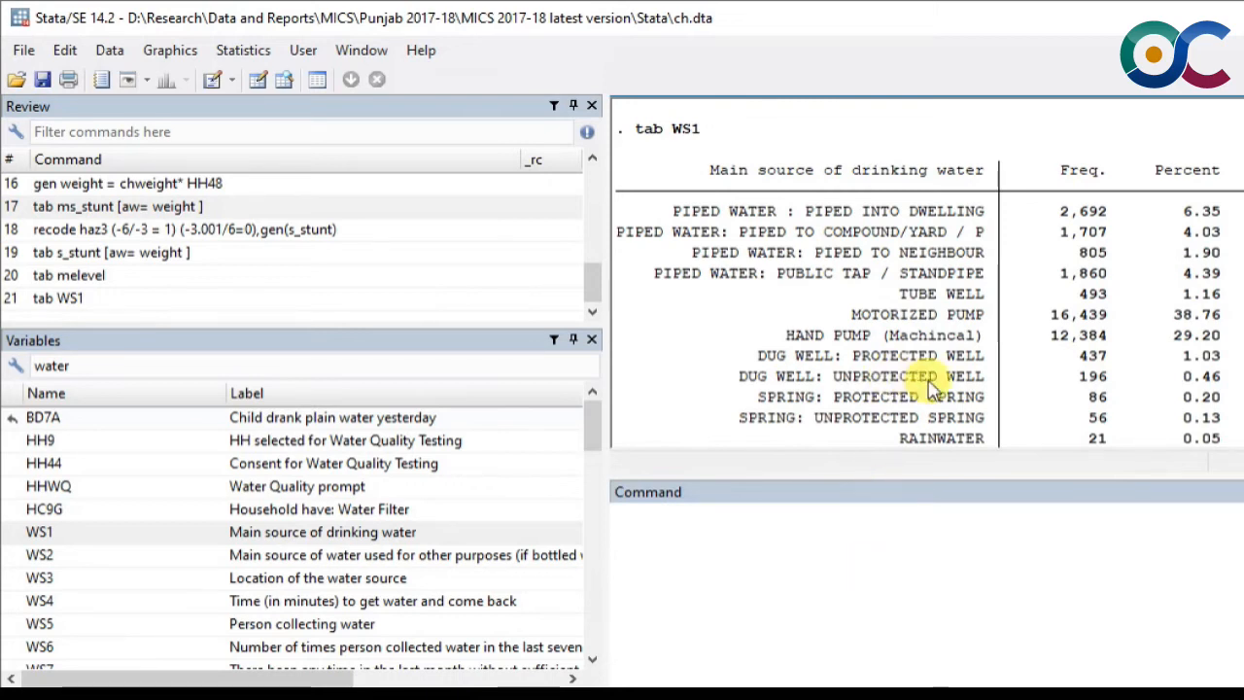
scroll(928, 389, down, 3)
scroll(928, 388, down, 1)
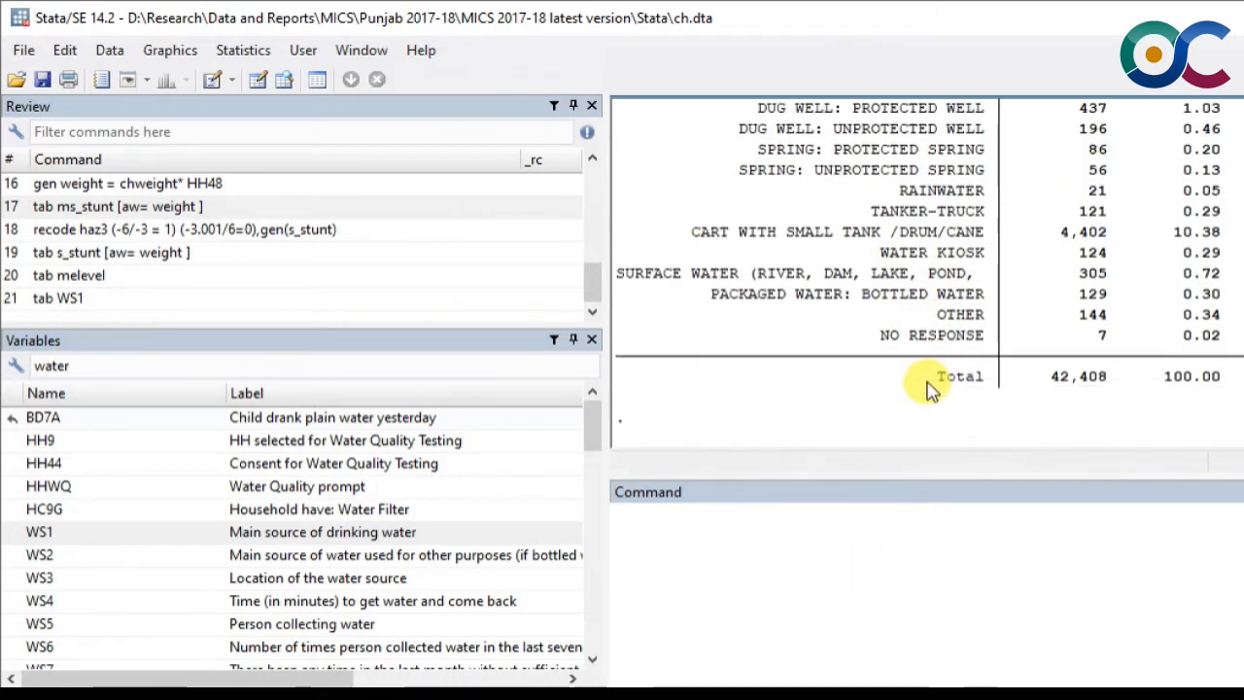
scroll(927, 389, up, 3)
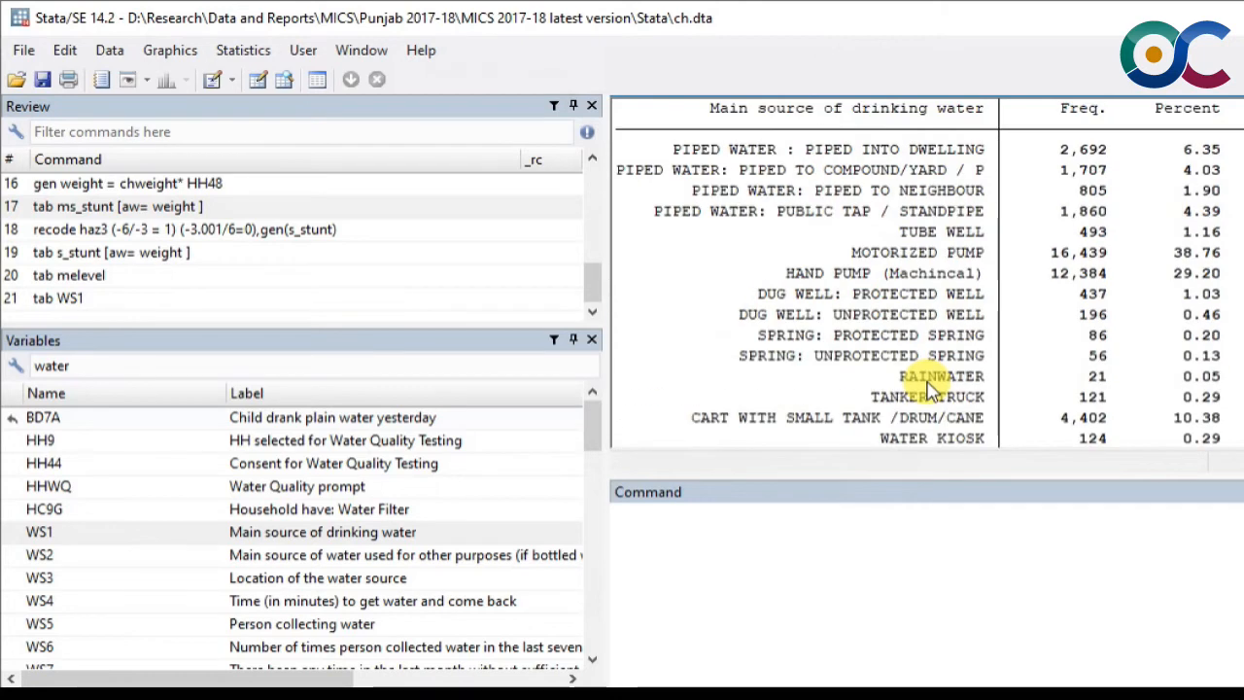
List the value labels of WS1, displaying the complete list of codes
click(899, 583)
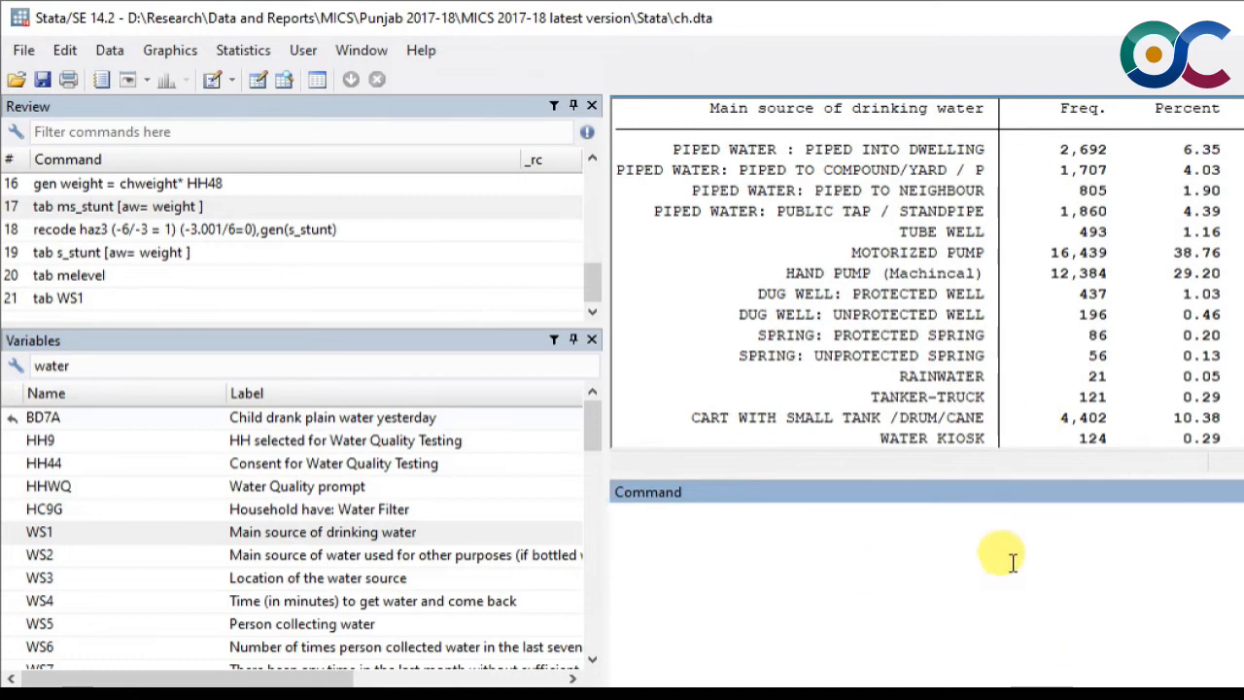
text(label list)
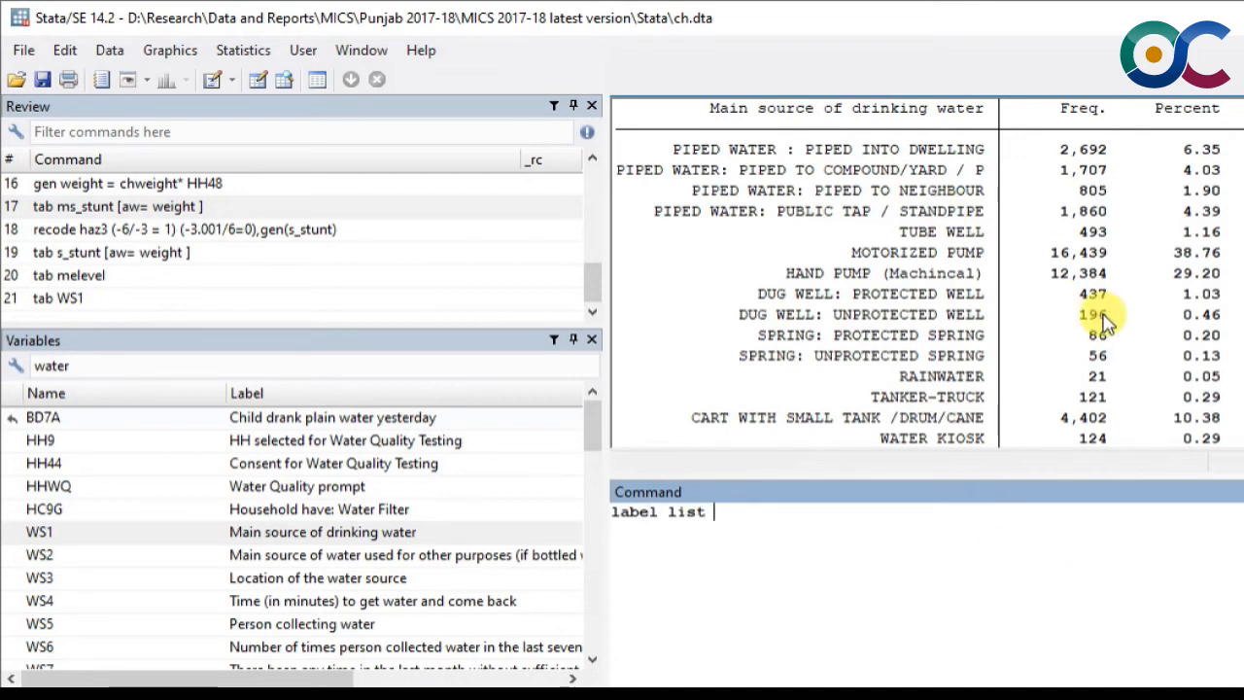
scroll(1106, 312, up, 1)
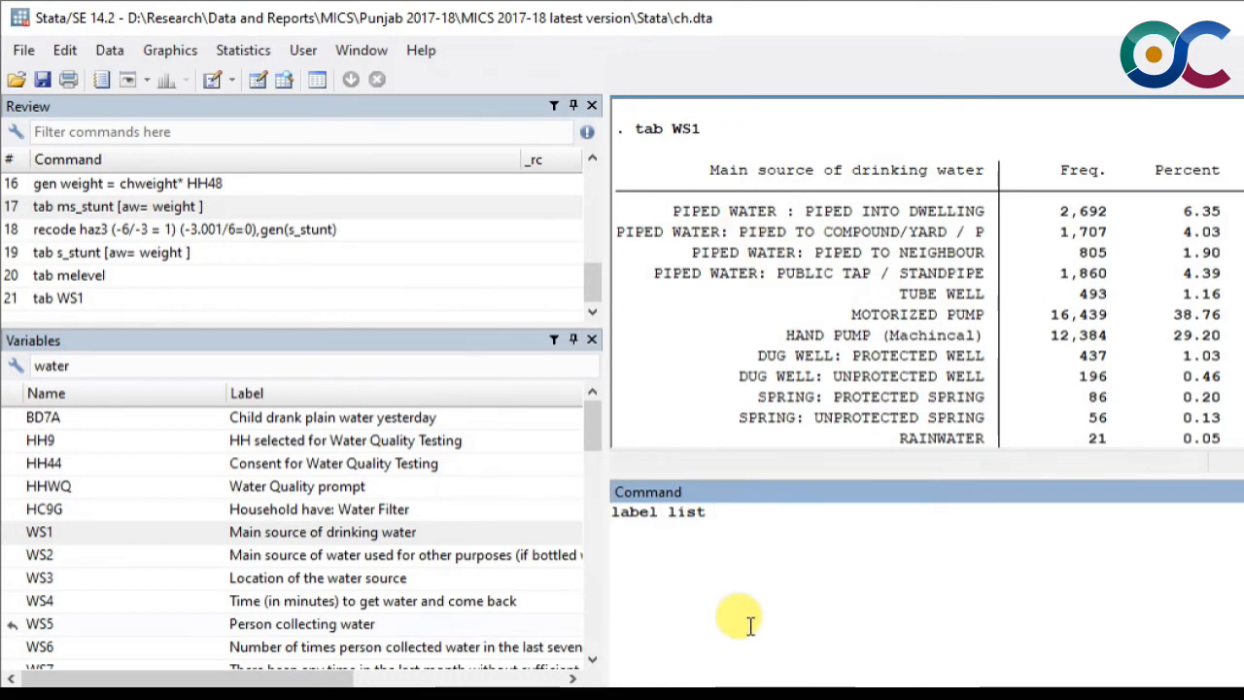
text(WS1)
key(Return)
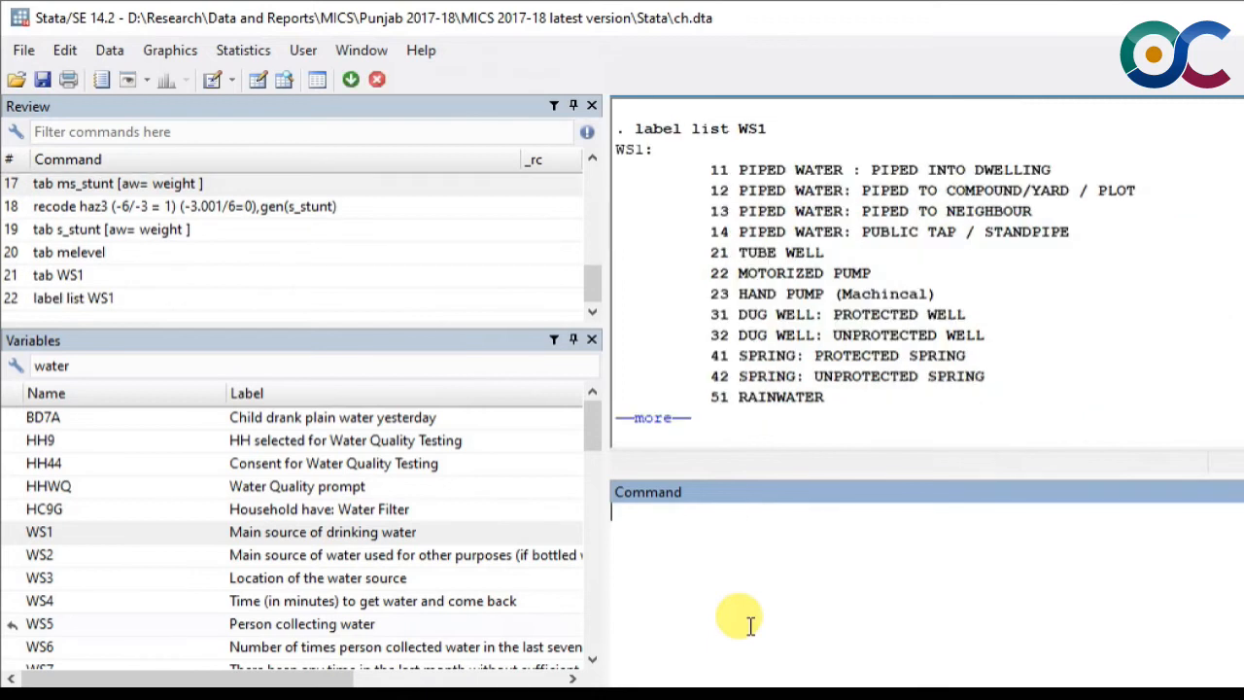
click(664, 416)
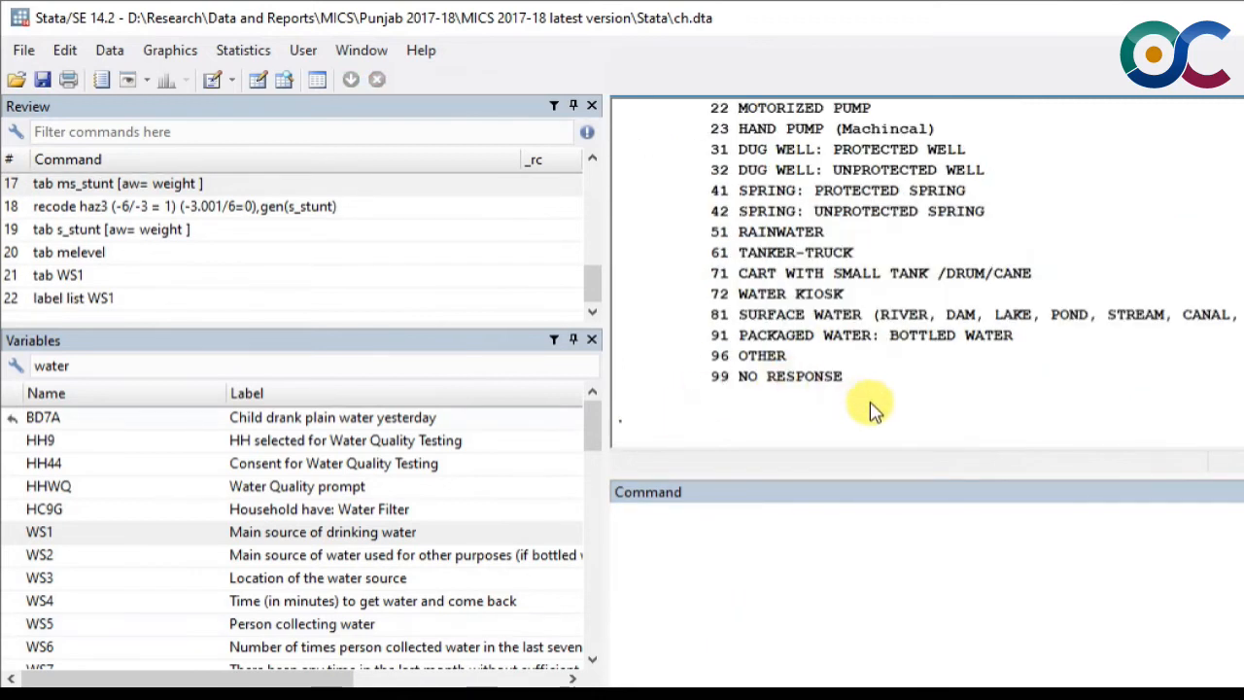
Review the WS1 codes and consult the report's table of improved and unimproved water sources in Acrobat Reader, and return to Stata
scroll(875, 408, up, 3)
scroll(885, 416, up, 1)
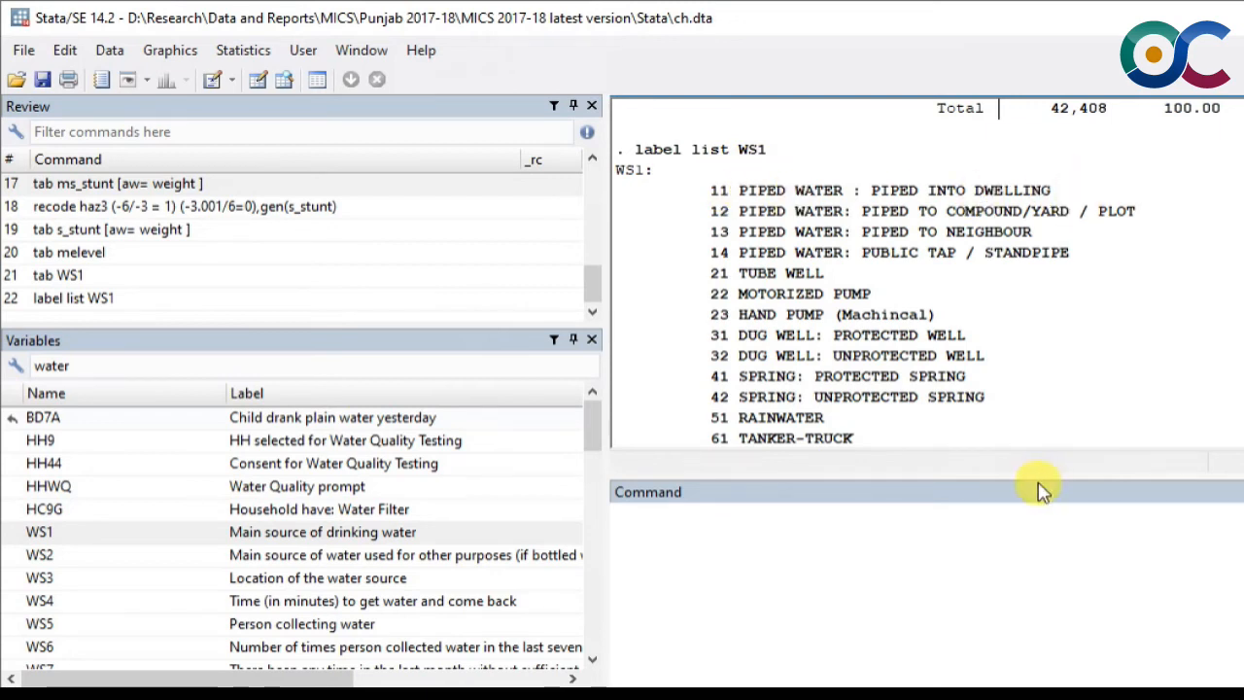
scroll(736, 369, down, 4)
scroll(735, 217, up, 4)
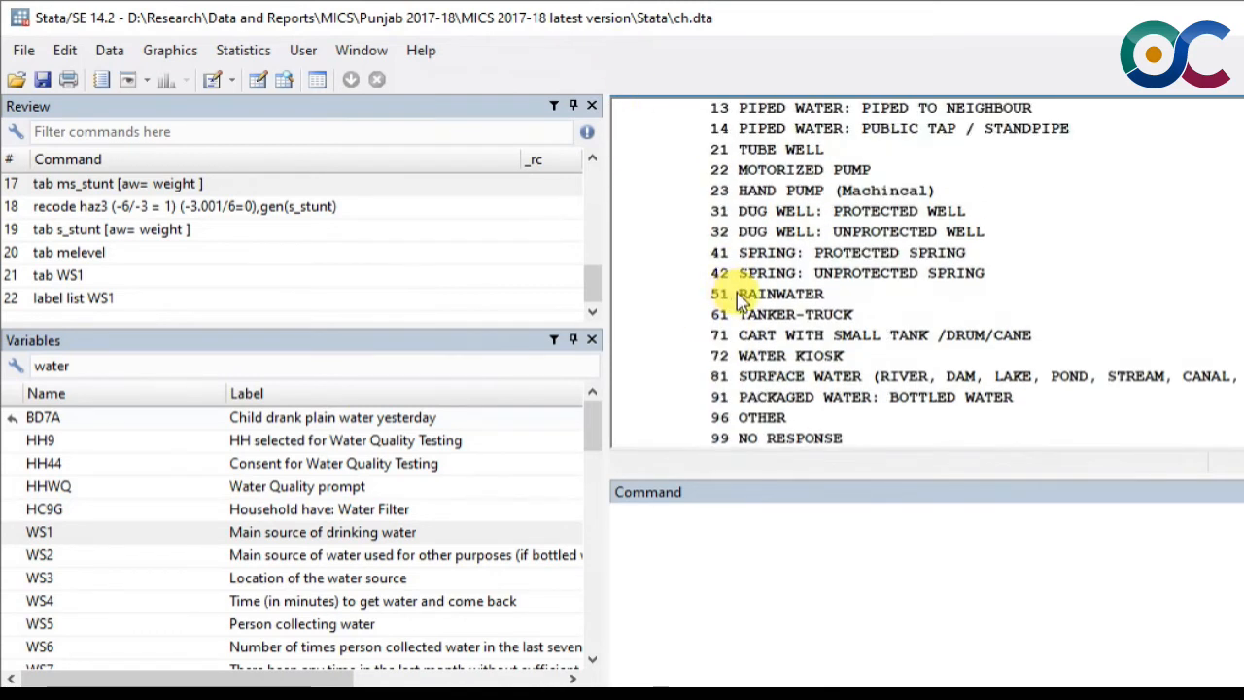
click(815, 596)
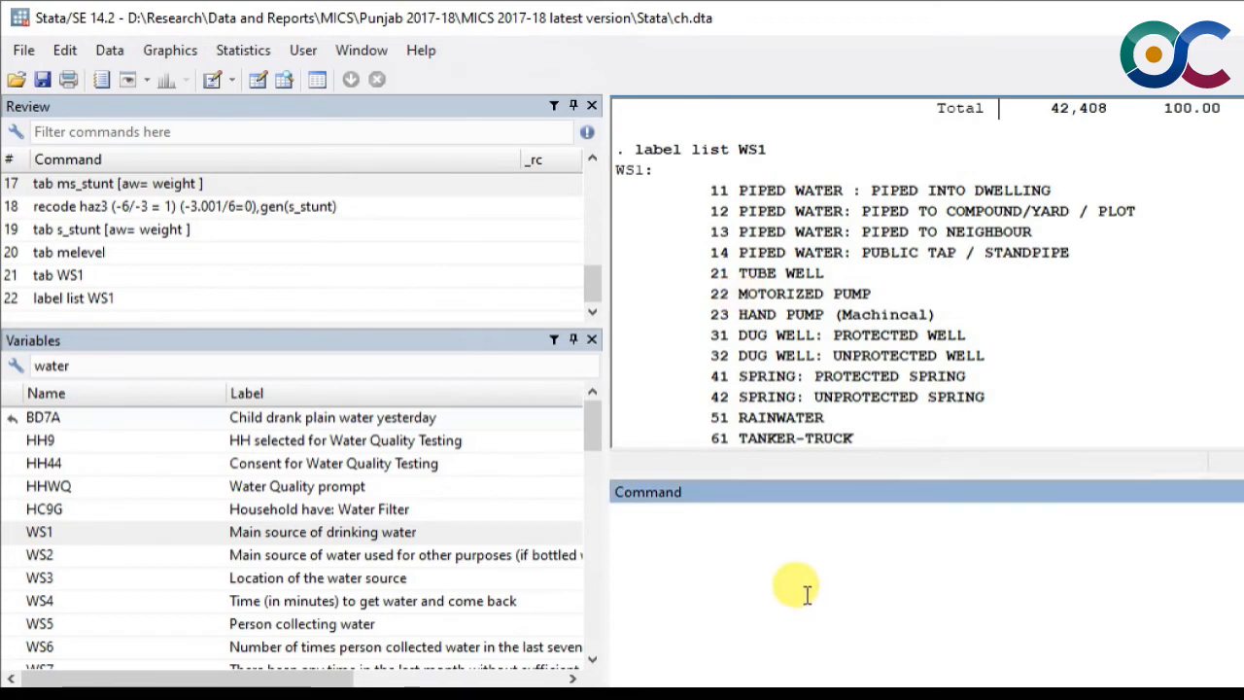
click(886, 694)
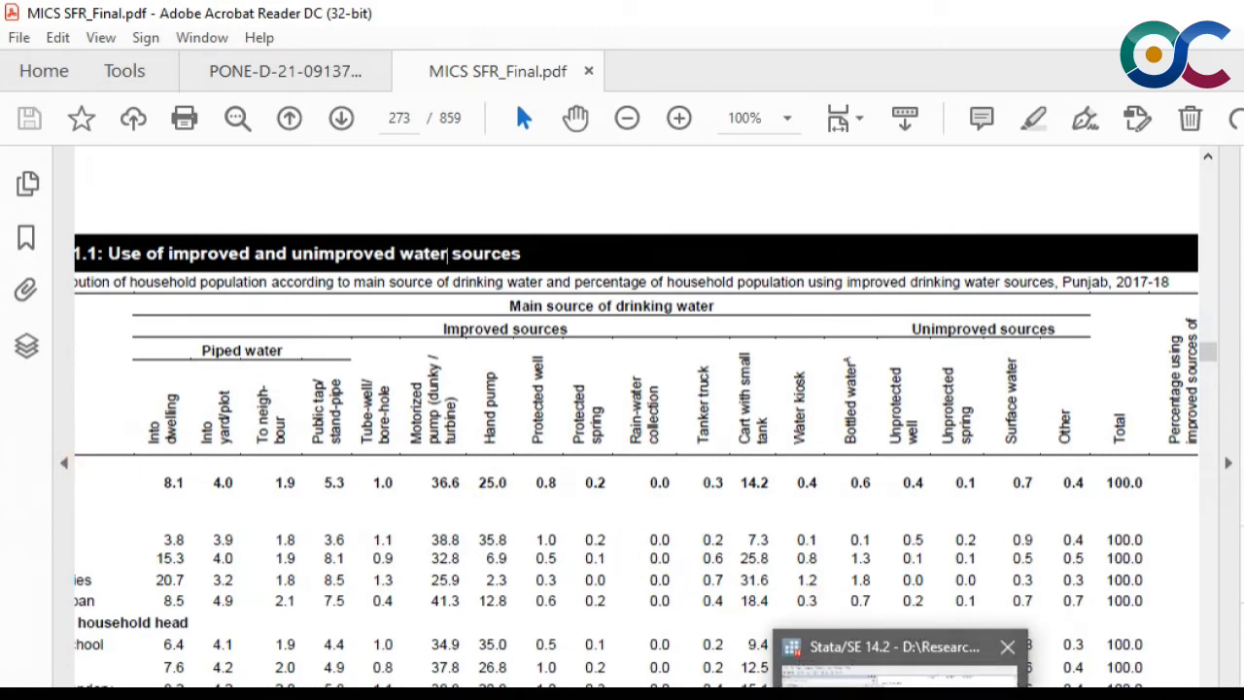
click(912, 692)
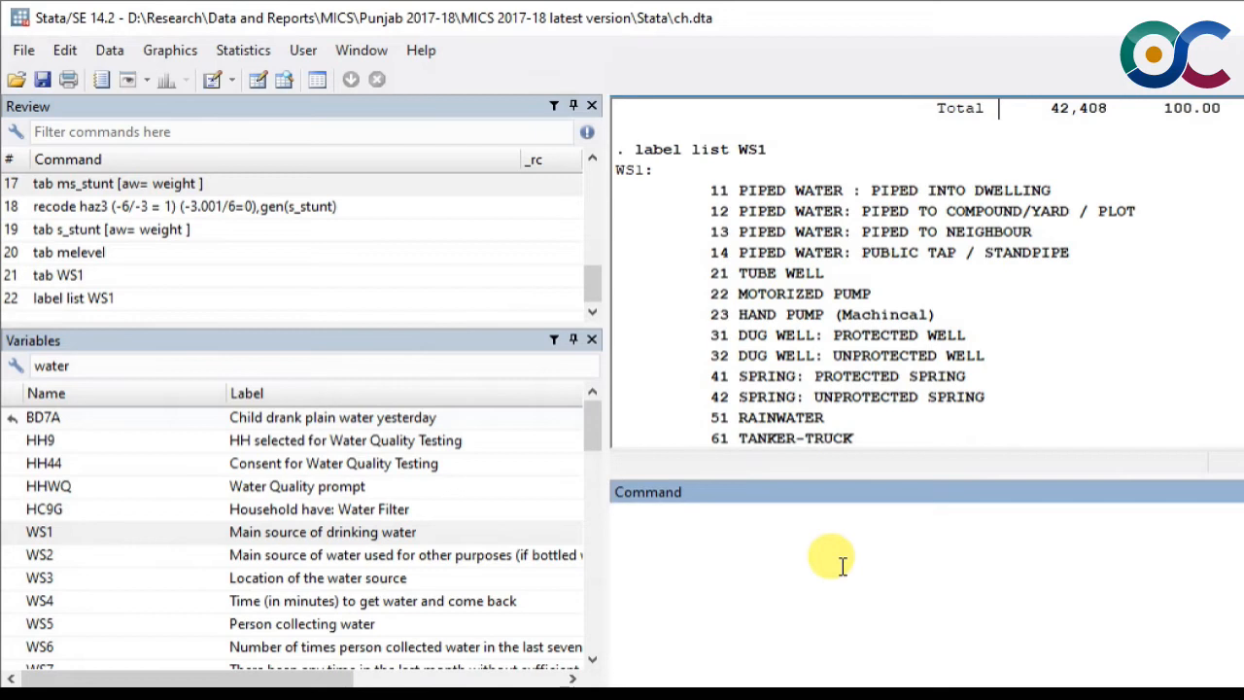
text(gen water)
key(BackSpace)
key(BackSpace)
key(BackSpace)
key(BackSpace)
key(BackSpace)
key(BackSpace)
key(BackSpace)
key(BackSpace)
key(BackSpace)
Begin a recode command for WS1 whose first group covers the piped water codes as the range 11/14
text(recode WS1)
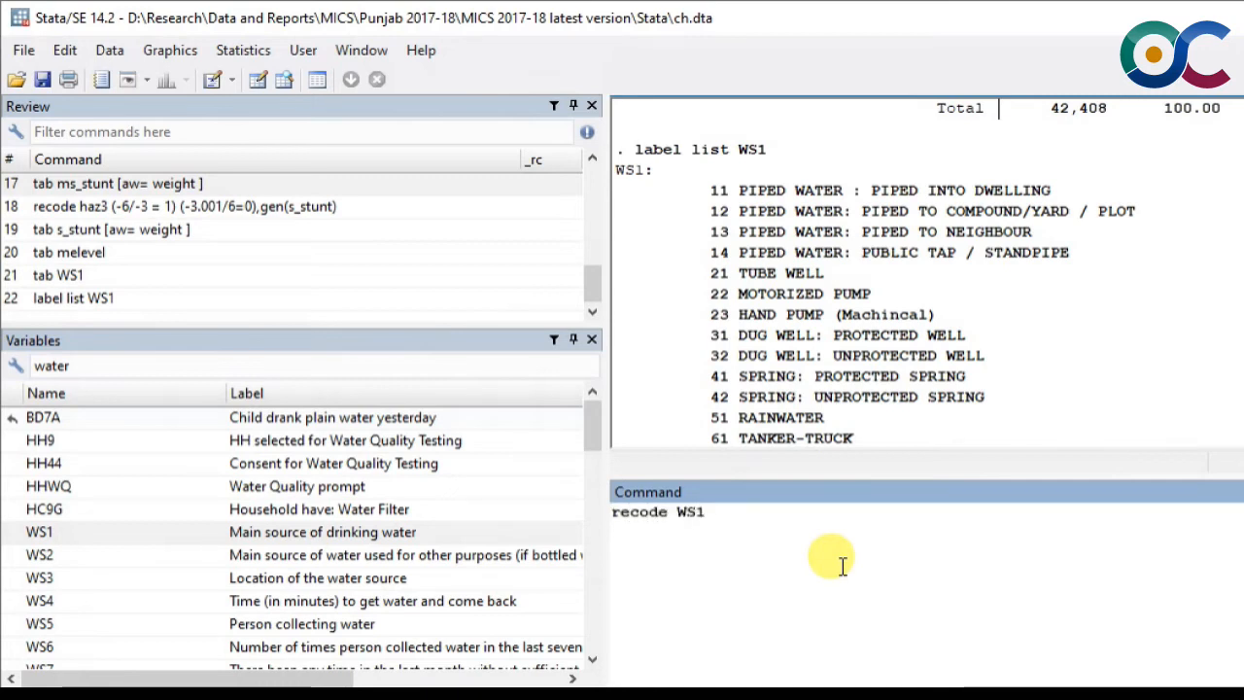
text( ()
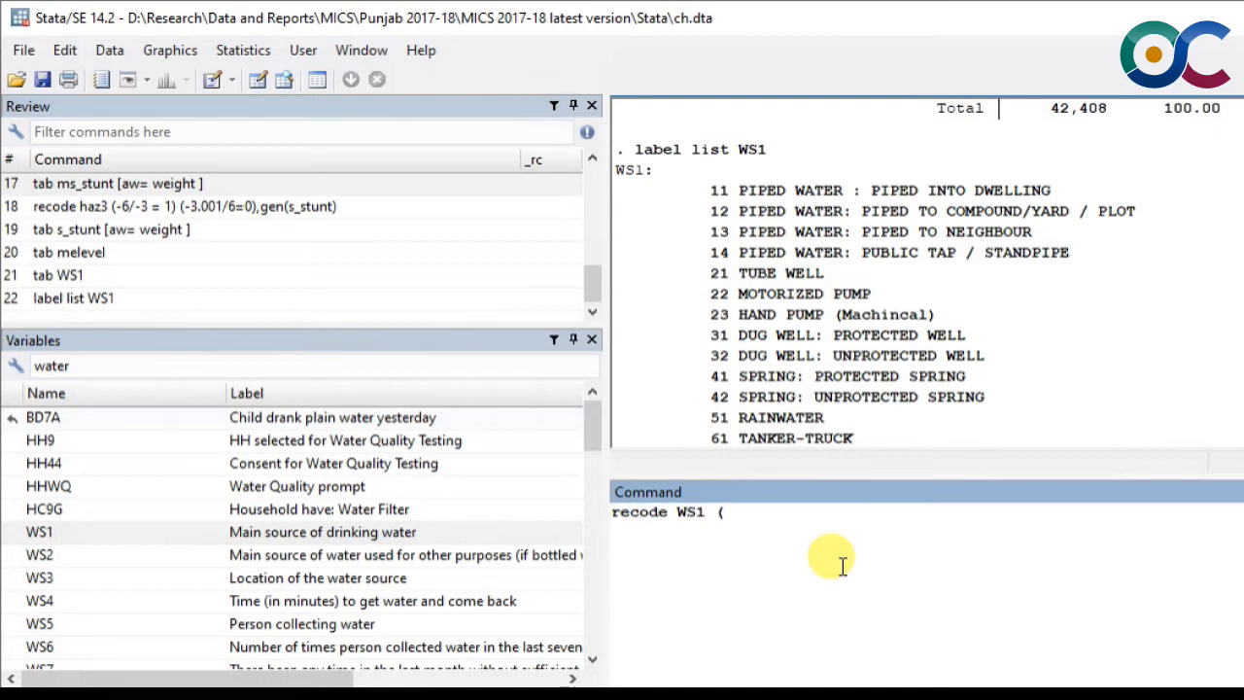
text(11 12 13)
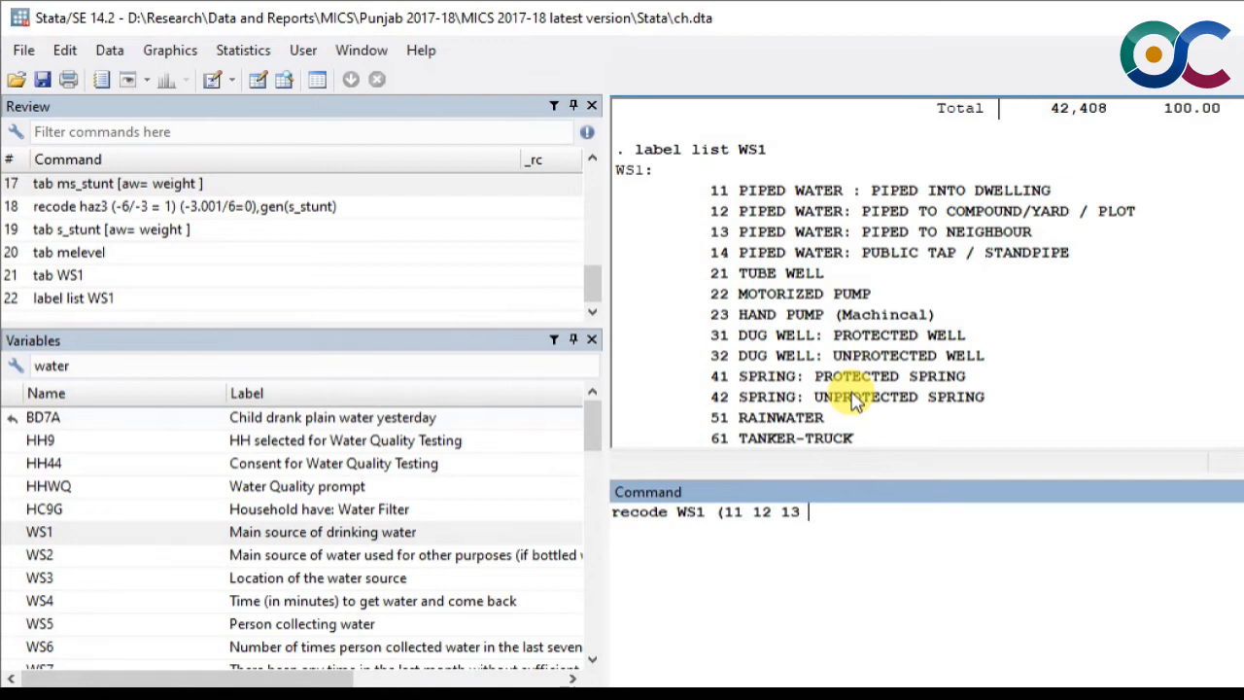
key(BackSpace)
key(BackSpace)
key(BackSpace)
key(BackSpace)
key(BackSpace)
key(BackSpace)
key(BackSpace)
text(/14)
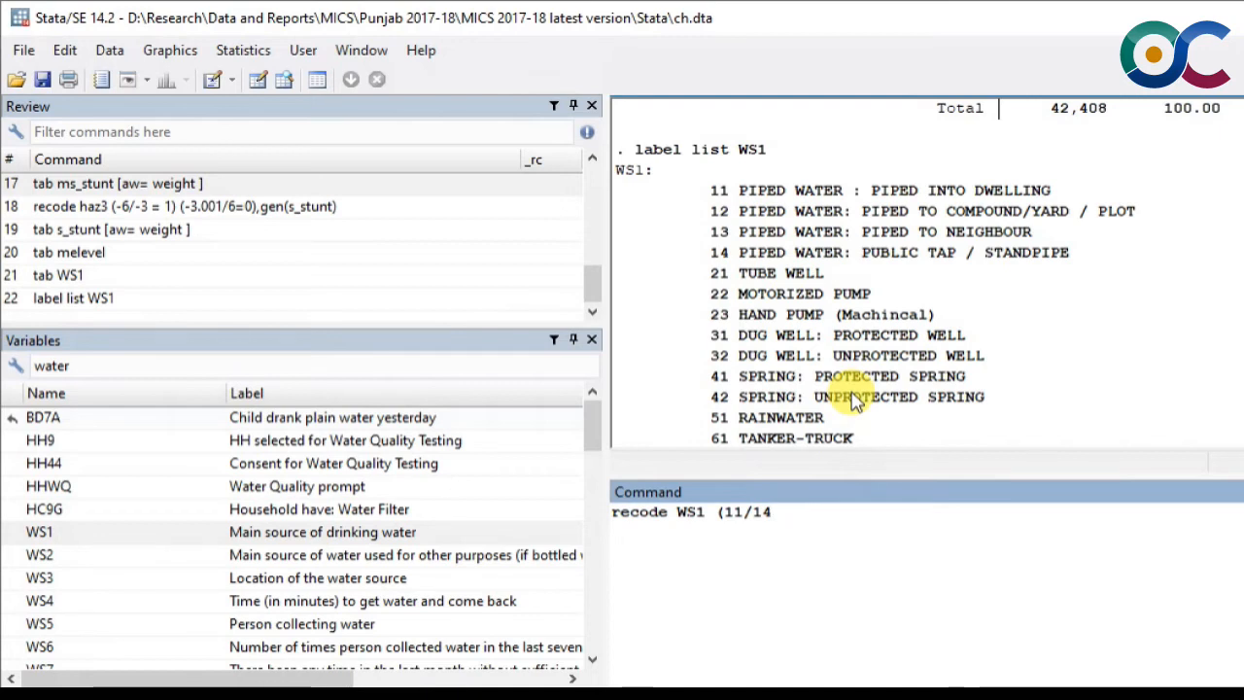
Add the other improved source codes 21/31, 41, 51, 61, 71, 72 and 91 to the first recode group
text(21)
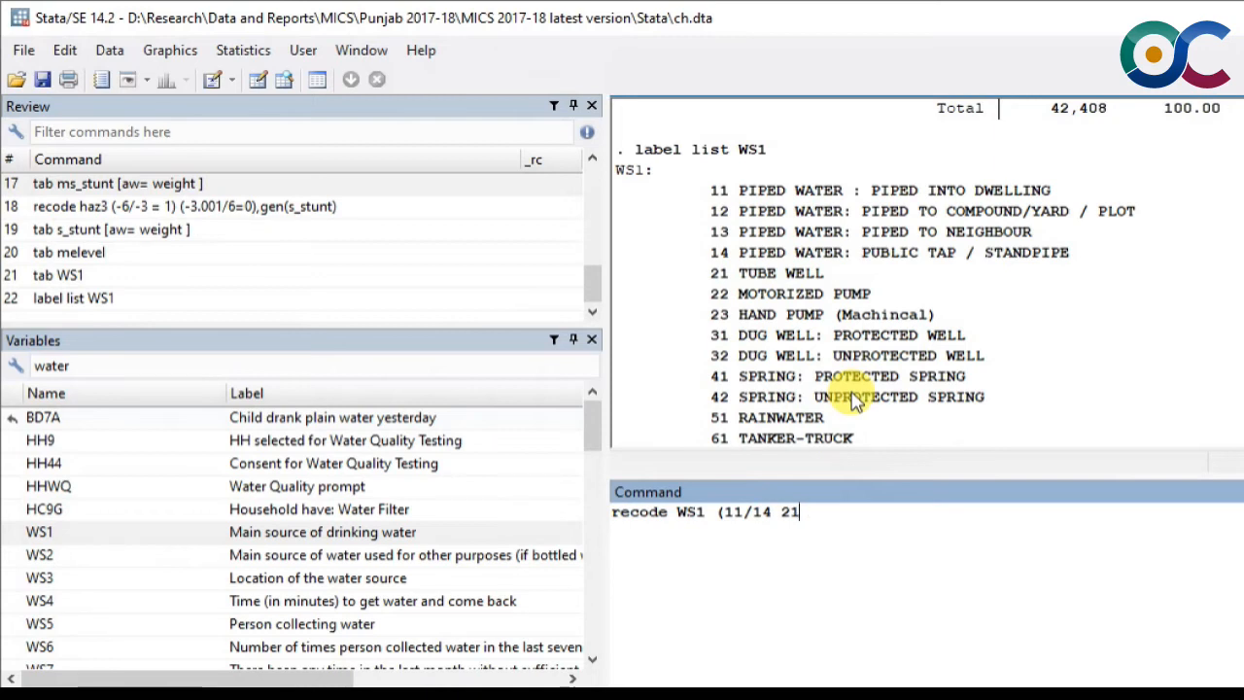
text(/31 41)
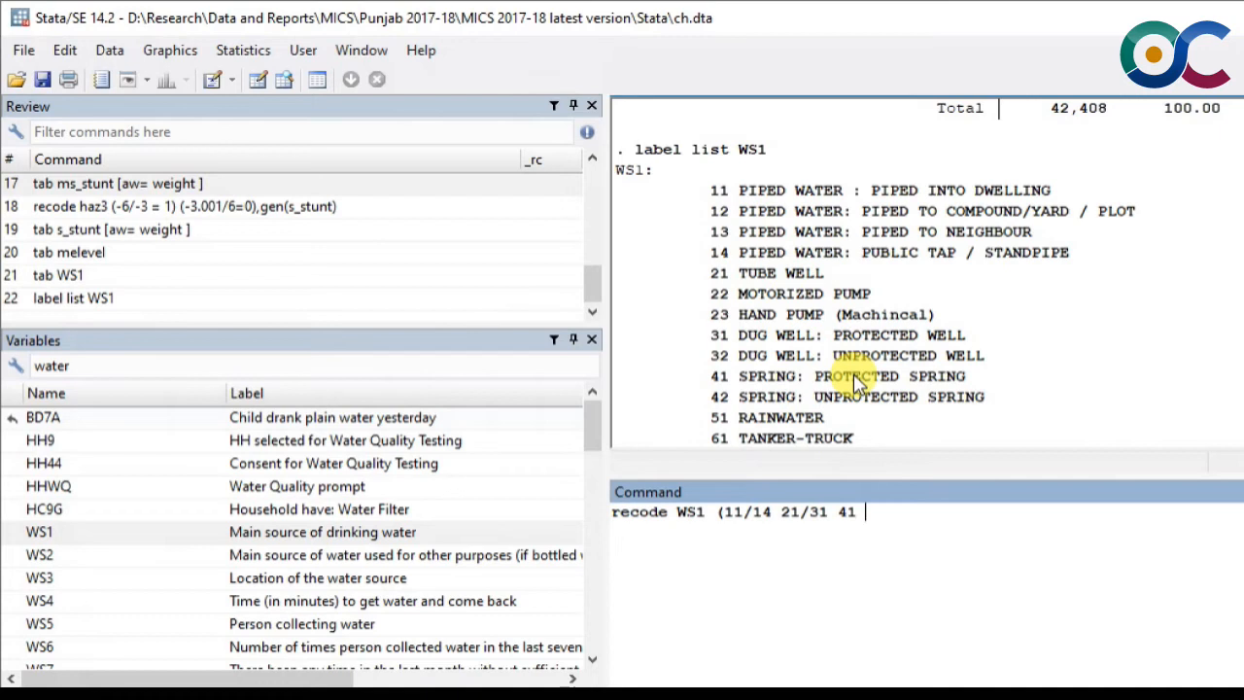
text( 51)
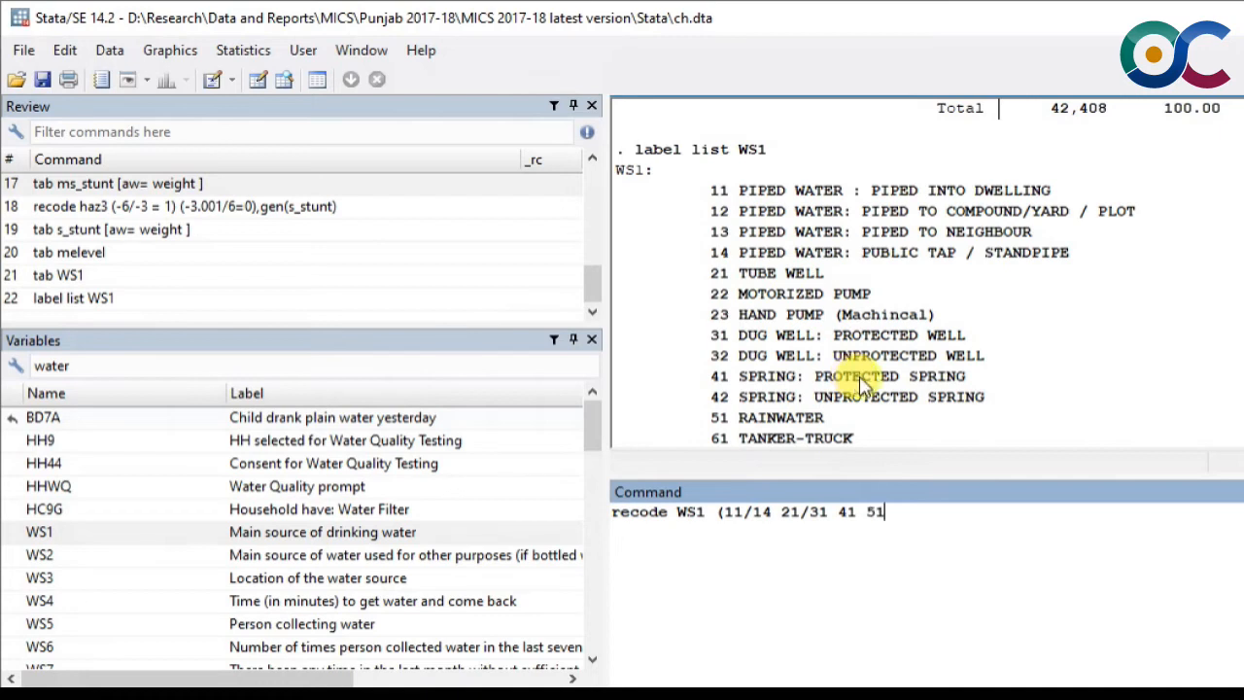
scroll(917, 272, down, 1)
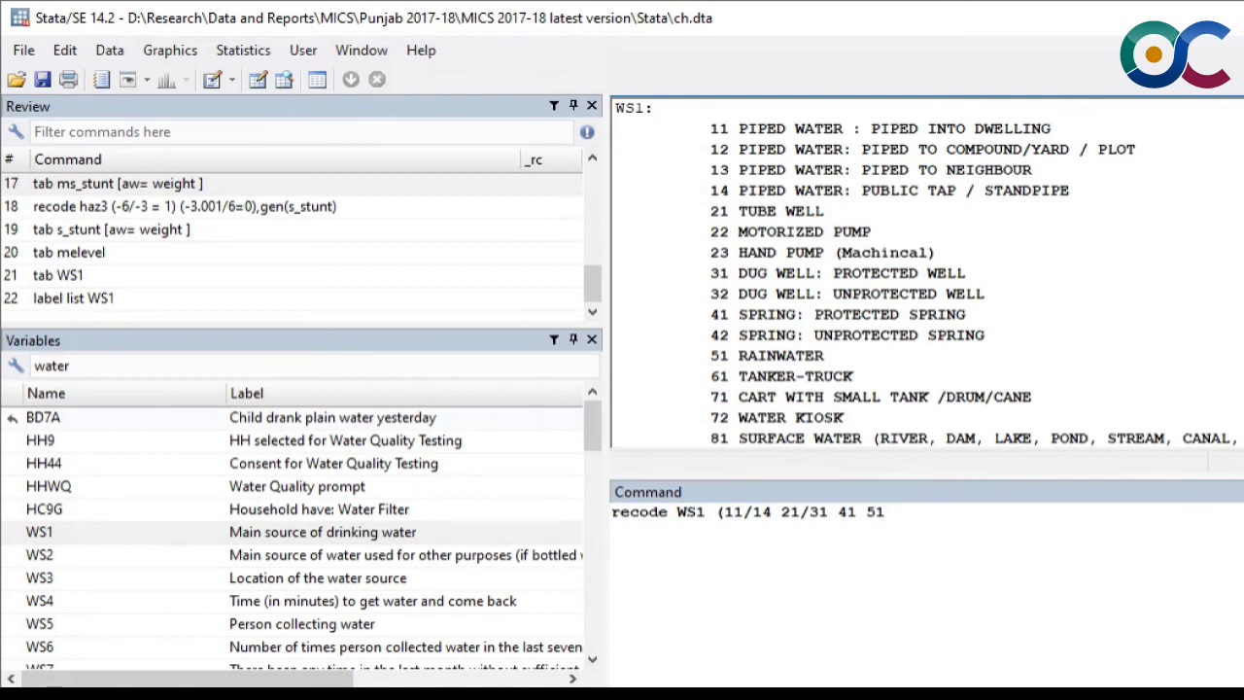
scroll(922, 274, down, 1)
click(1125, 517)
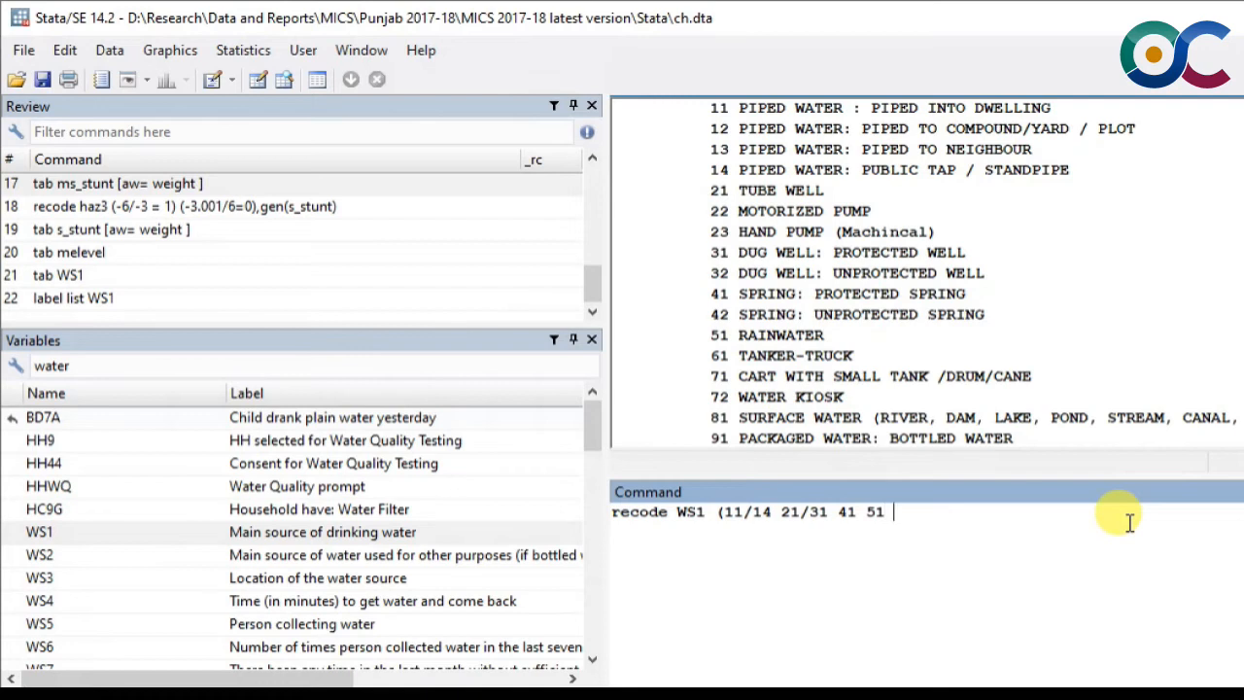
text(61 71)
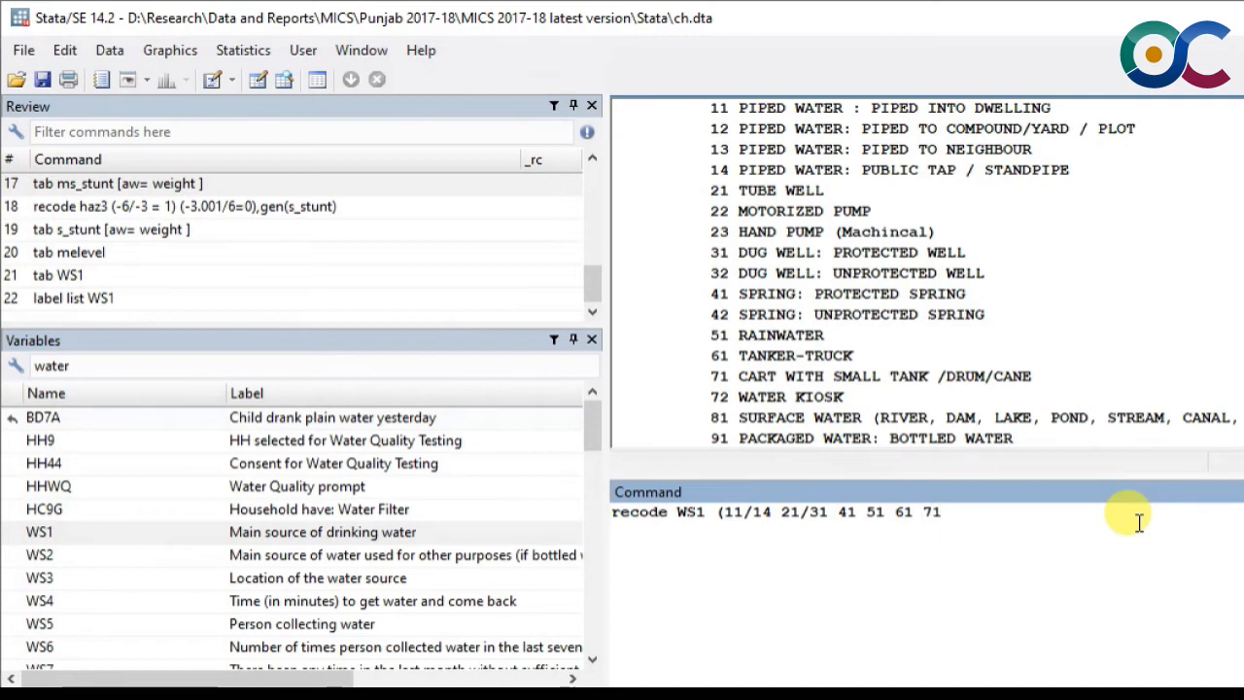
text( 72)
text(91)
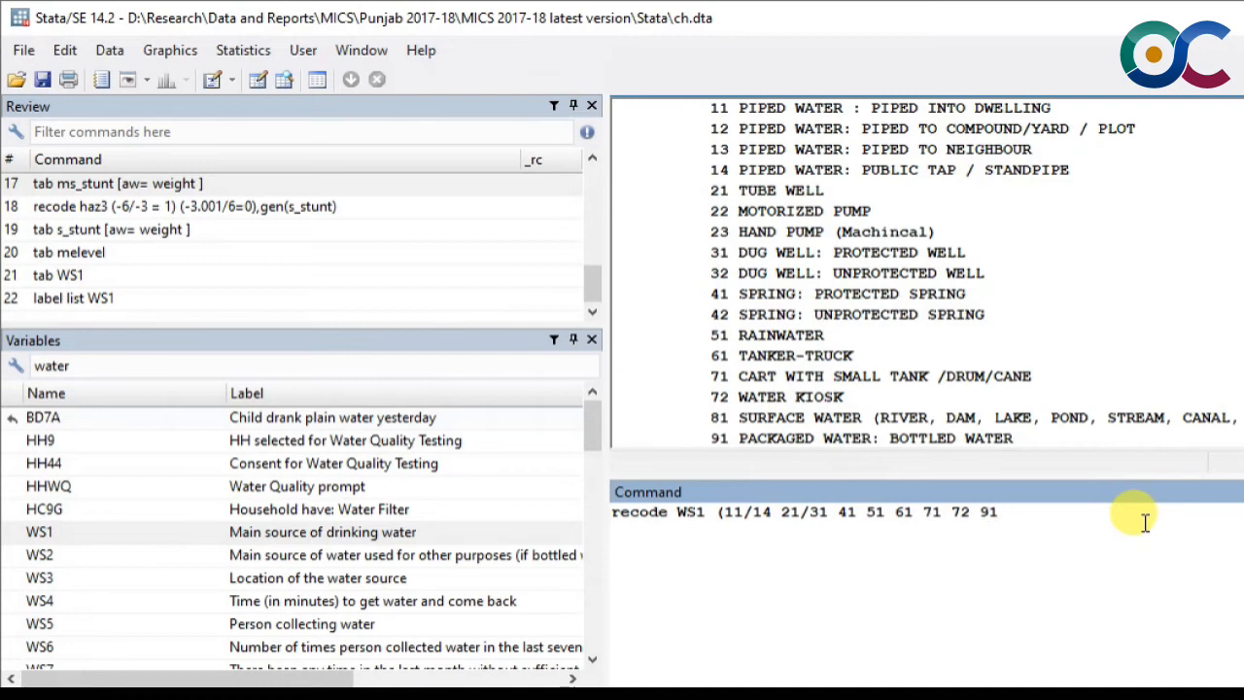
Finish the WS1 recode by setting the first group to 1 and codes 32, 42 and 81 to 0, generating impwater, and run it
text( = 1) (32)
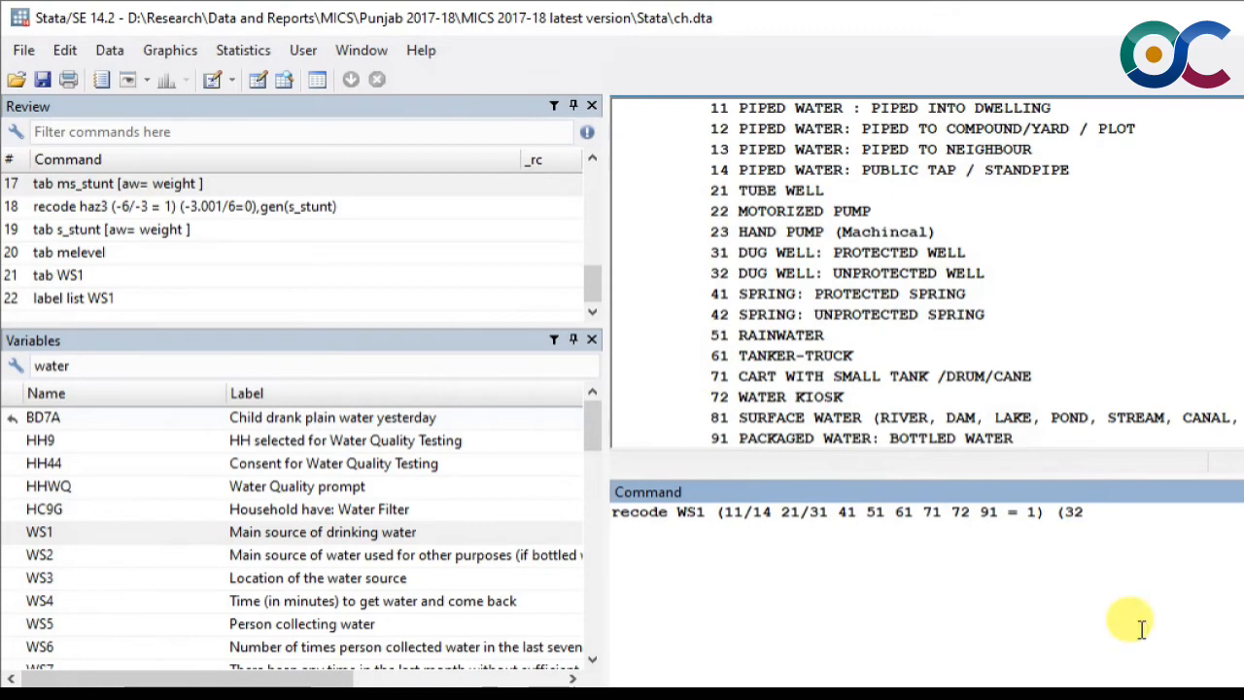
text( 42)
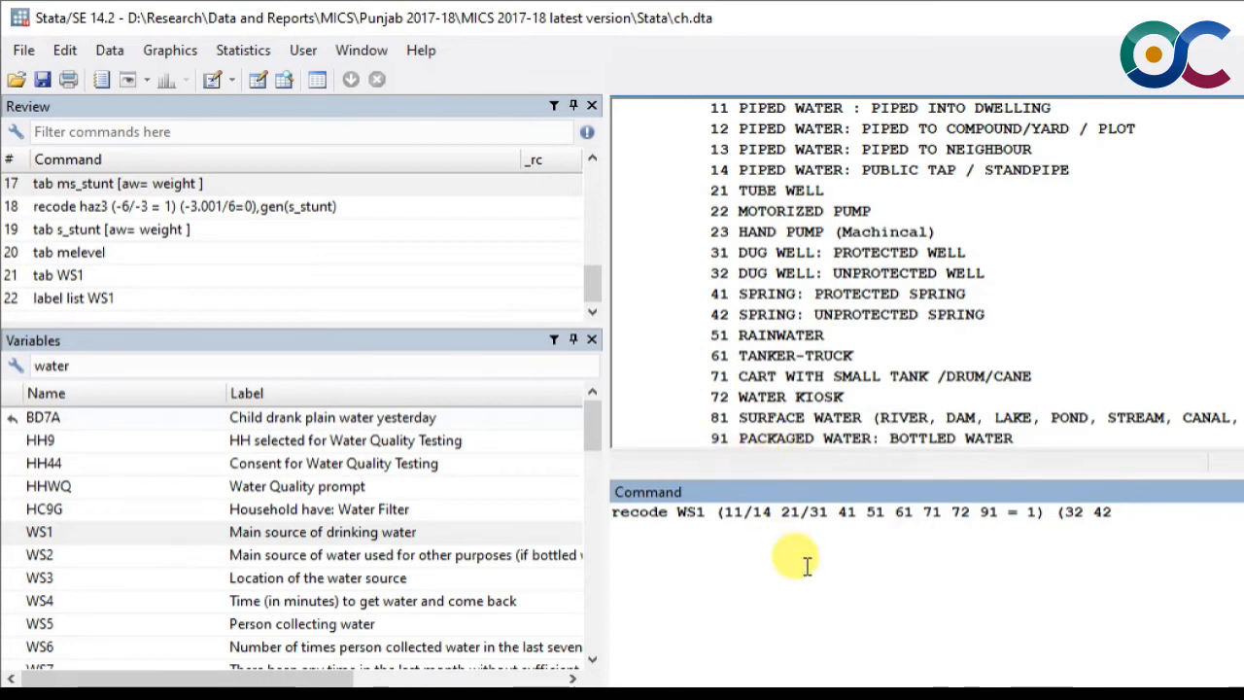
text(81)
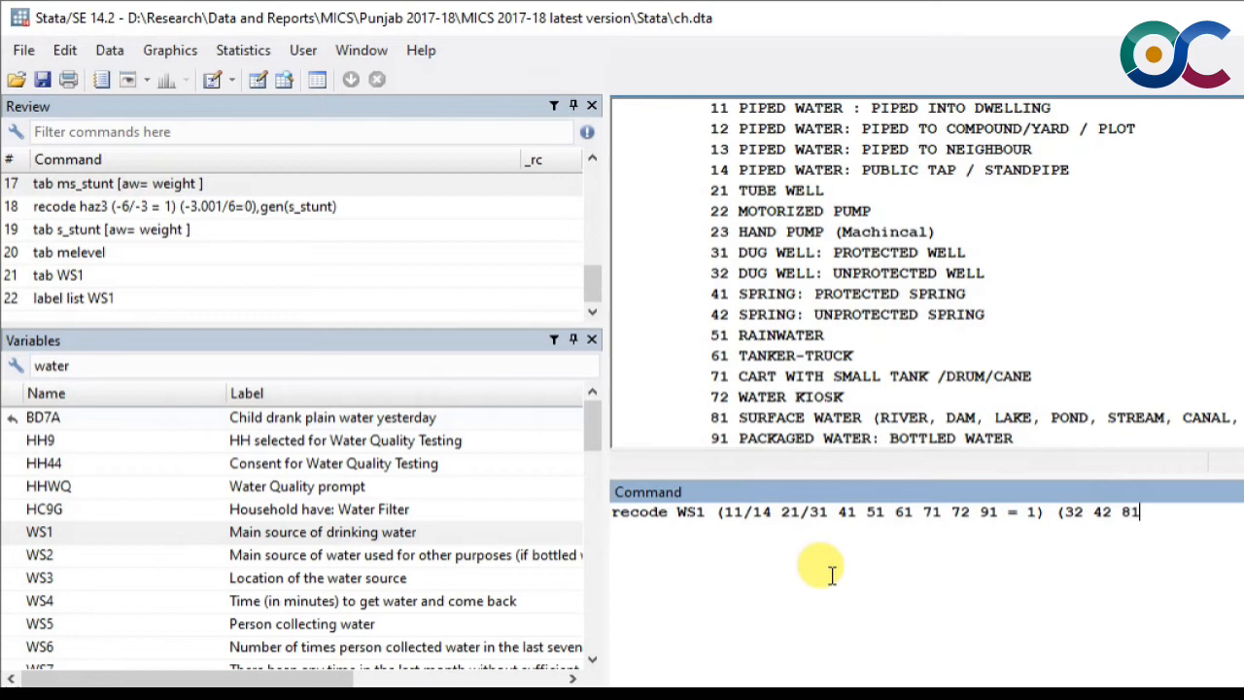
text( = 0),gen()
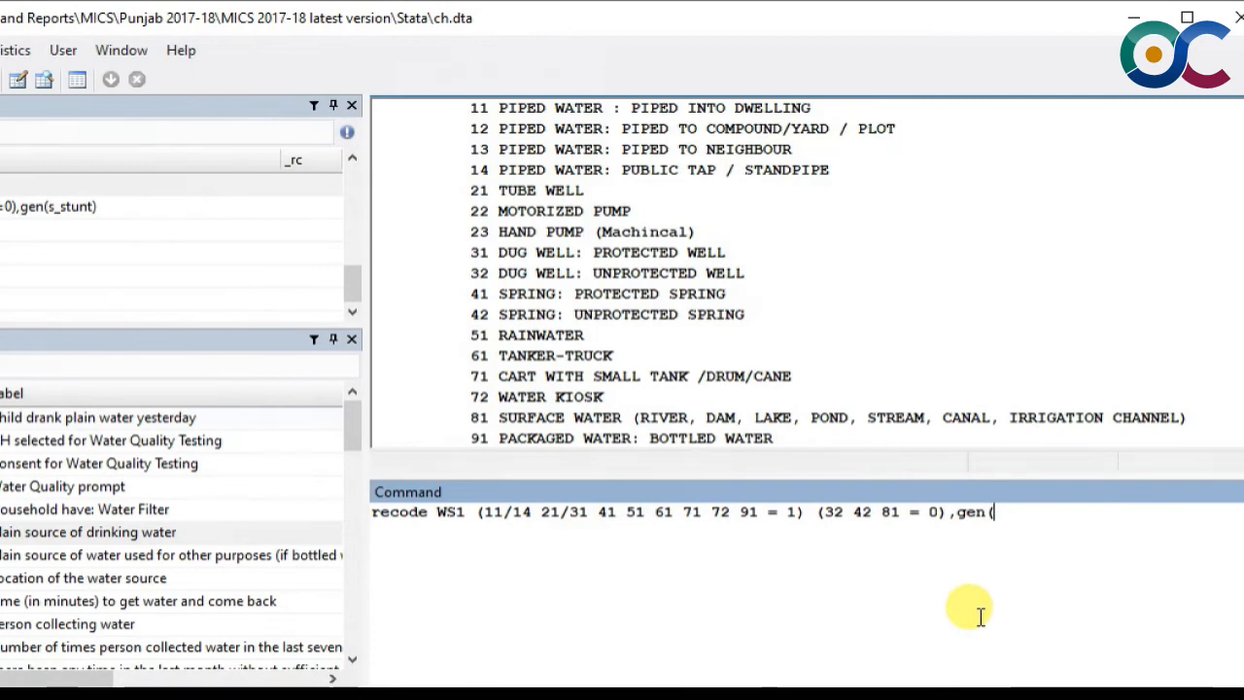
text(impwater))
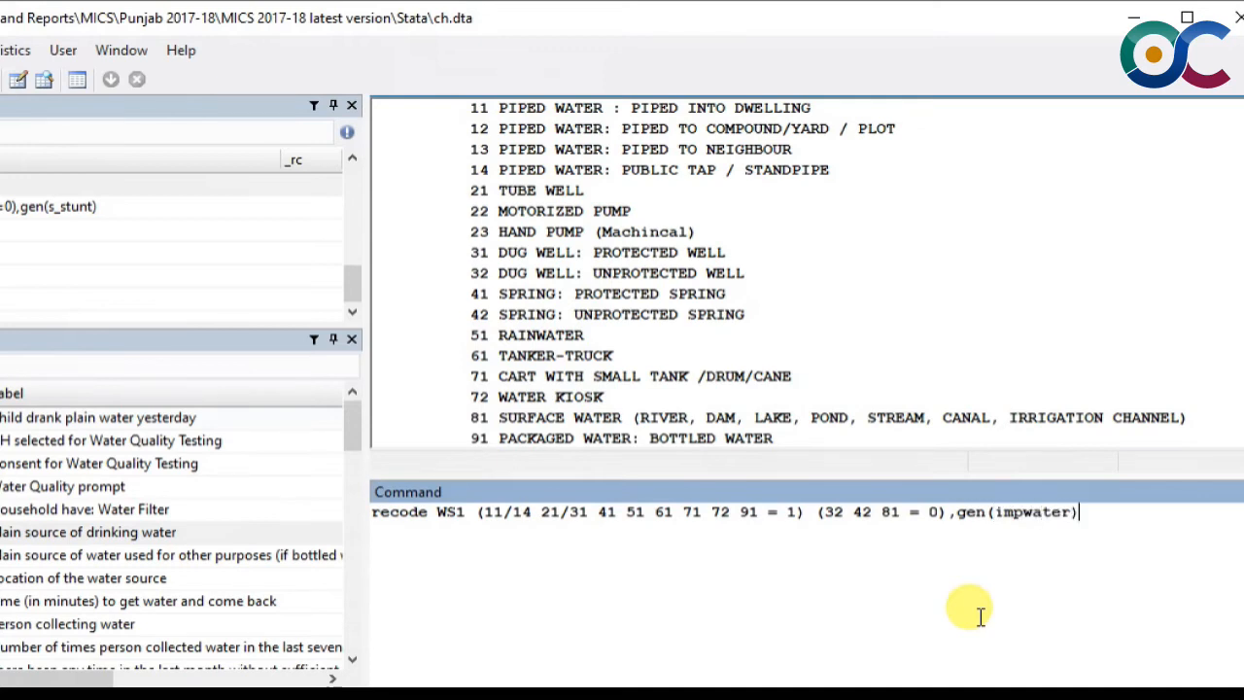
key(Return)
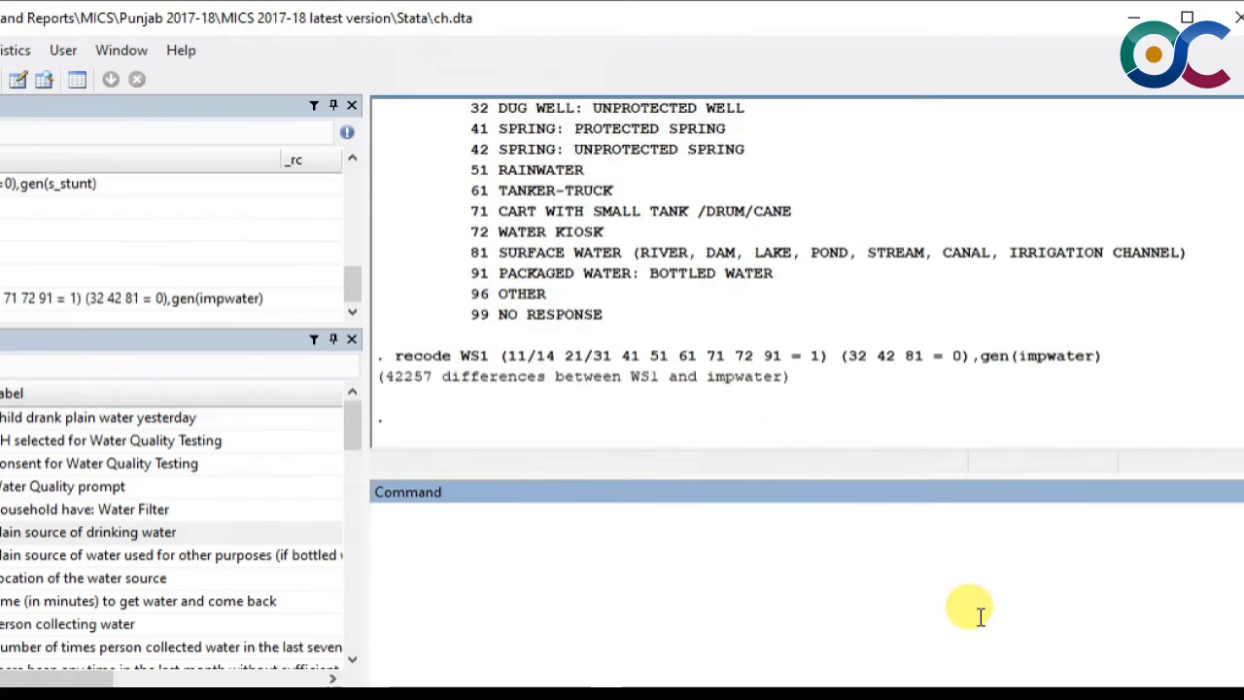
Tabulate impwater and compare its categories with the WS1 code labels and the recode rules
text(tab impwater)
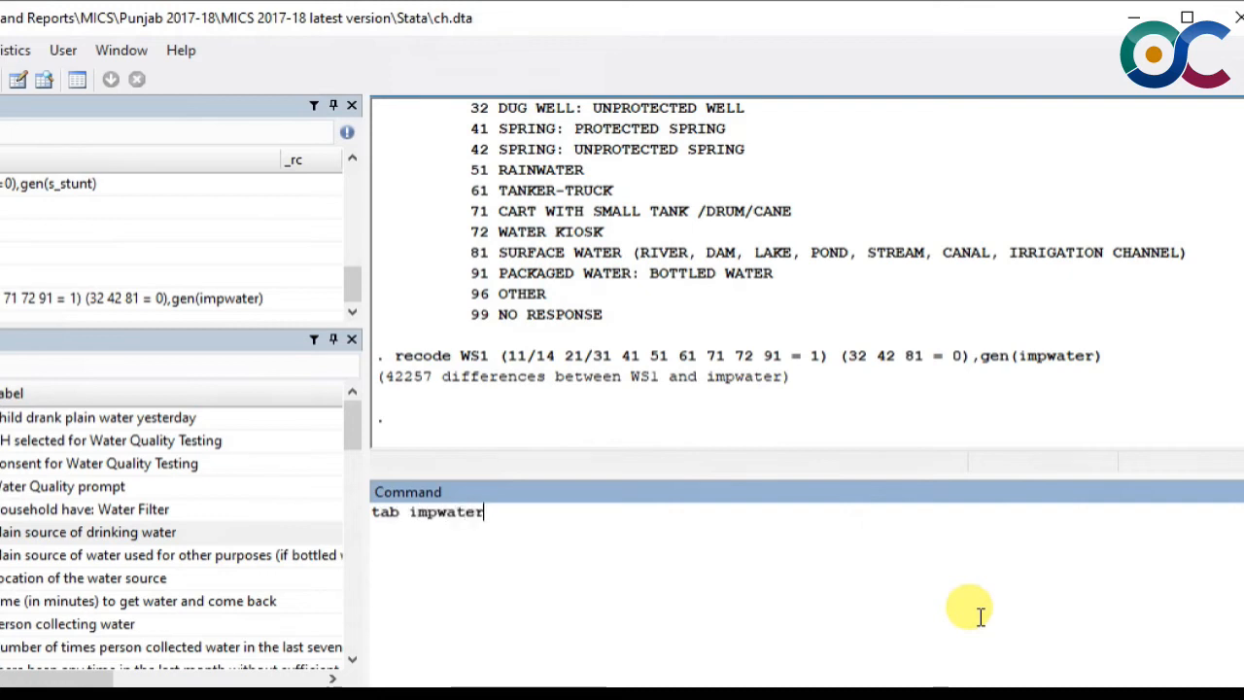
key(Return)
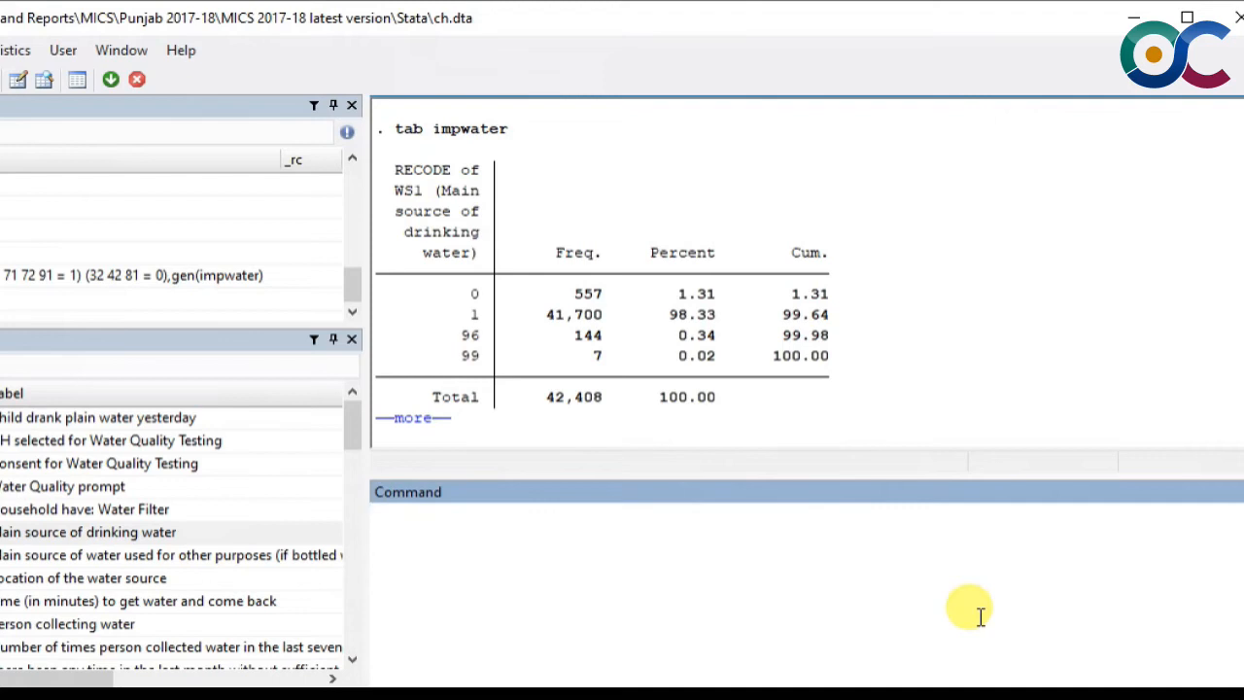
key(Return)
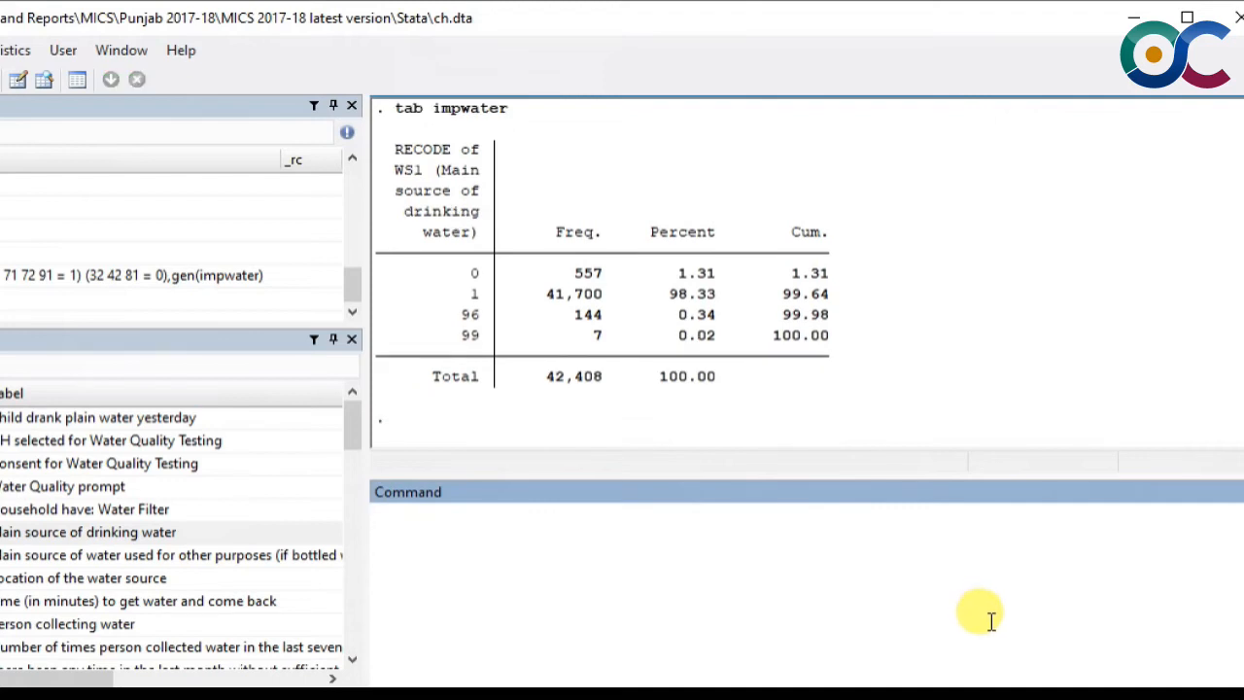
scroll(969, 293, up, 4)
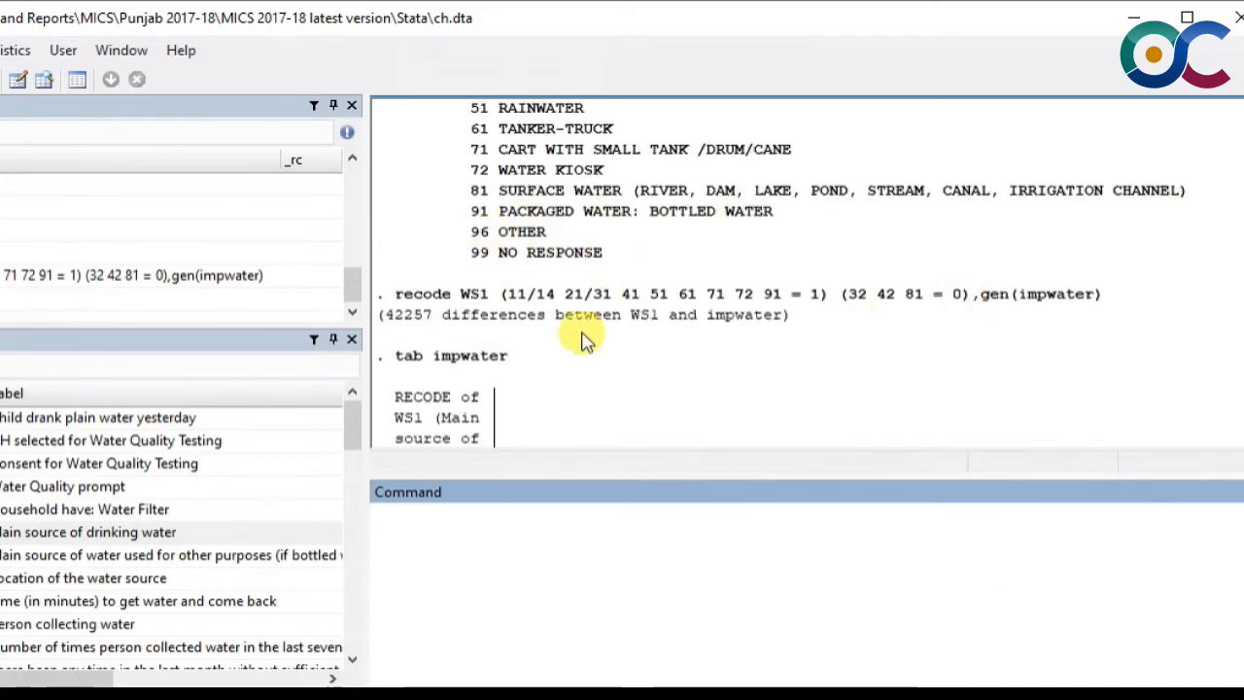
scroll(581, 335, down, 2)
scroll(596, 340, down, 2)
scroll(597, 340, up, 2)
scroll(600, 342, down, 2)
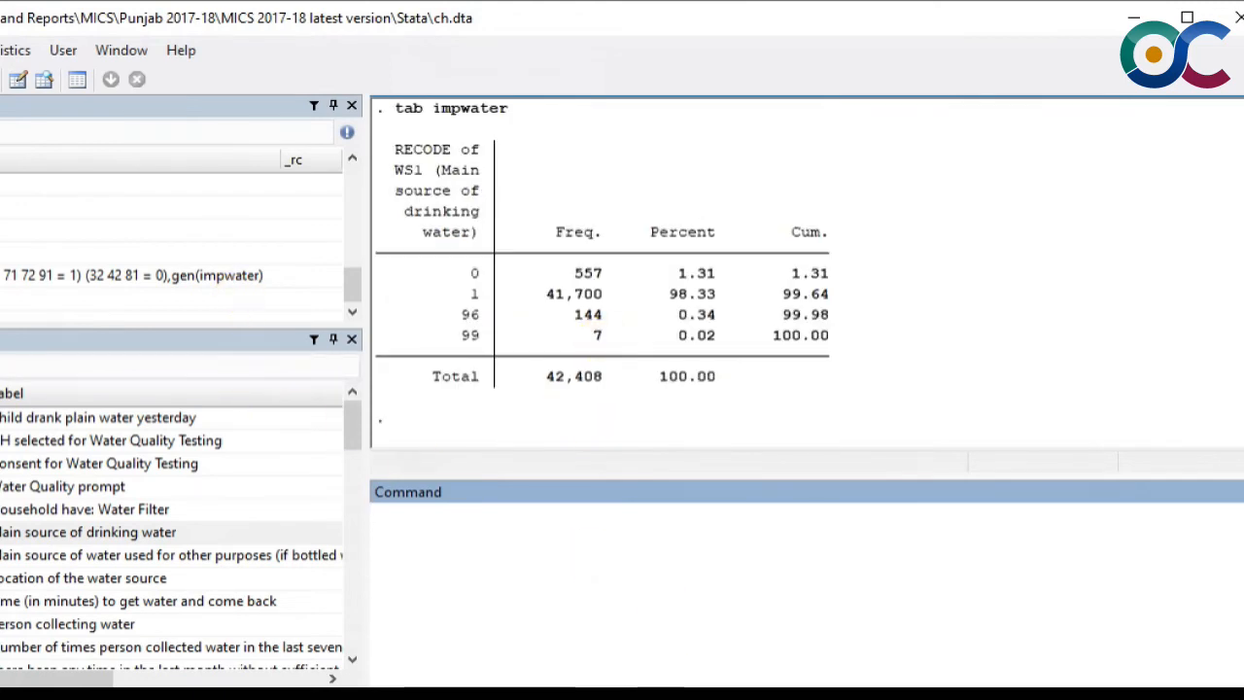
Drop the variable impwater from the dataset
click(432, 569)
text(dro)
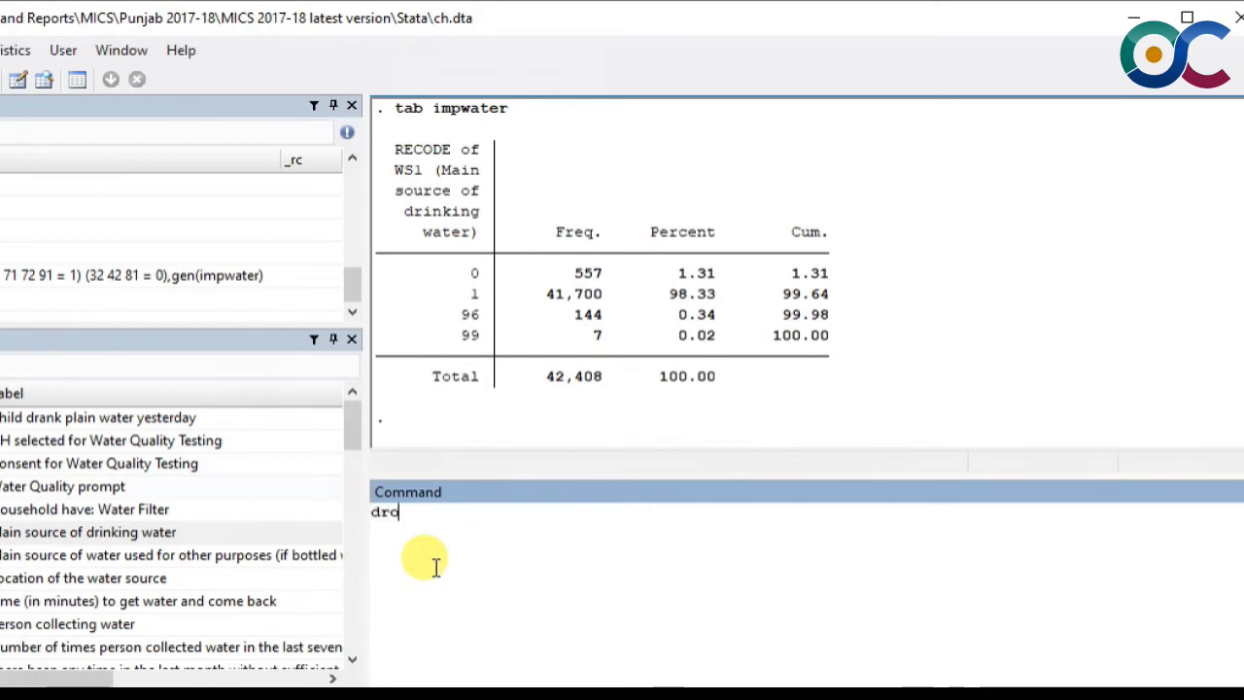
text(p impwater)
key(Return)
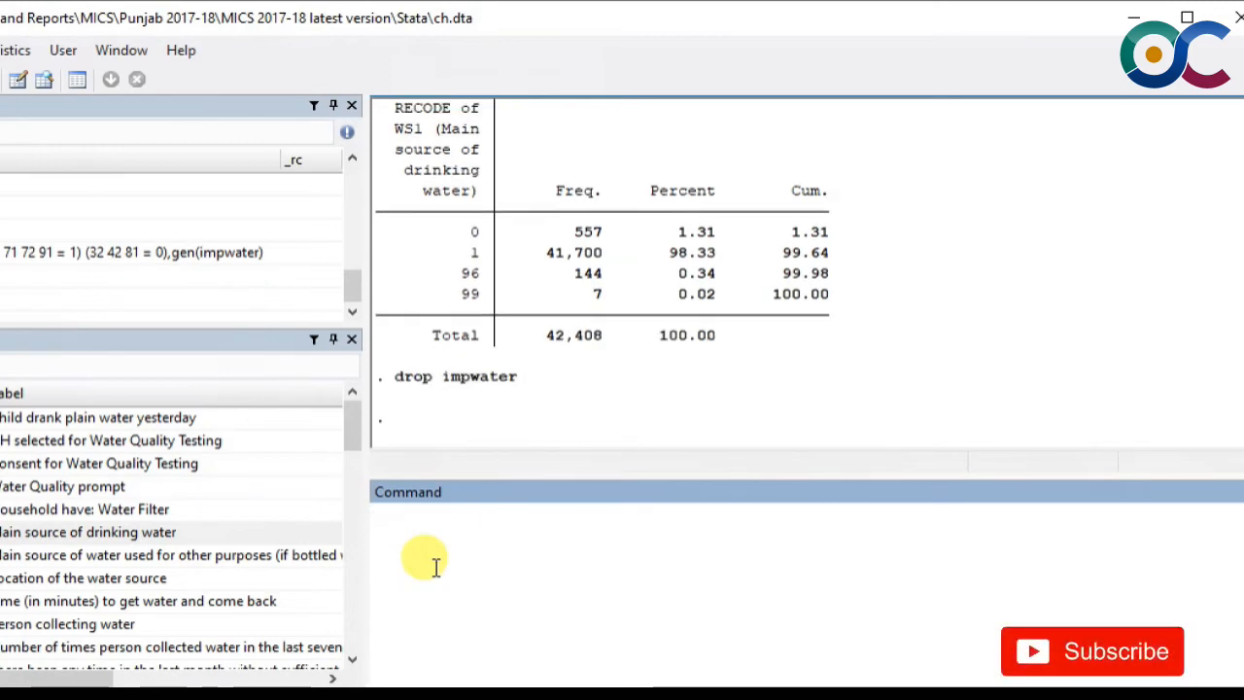
Recall the earlier WS1 recode command and add code 96 to the group recoded to 0
click(132, 252)
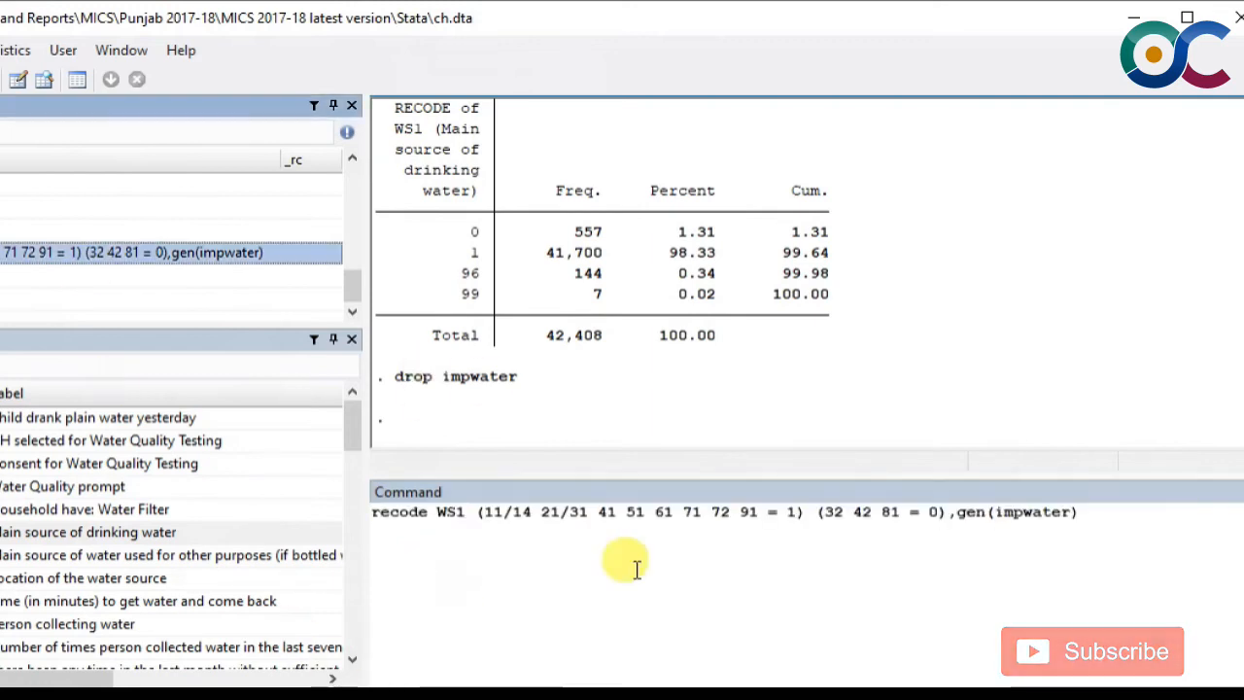
click(911, 512)
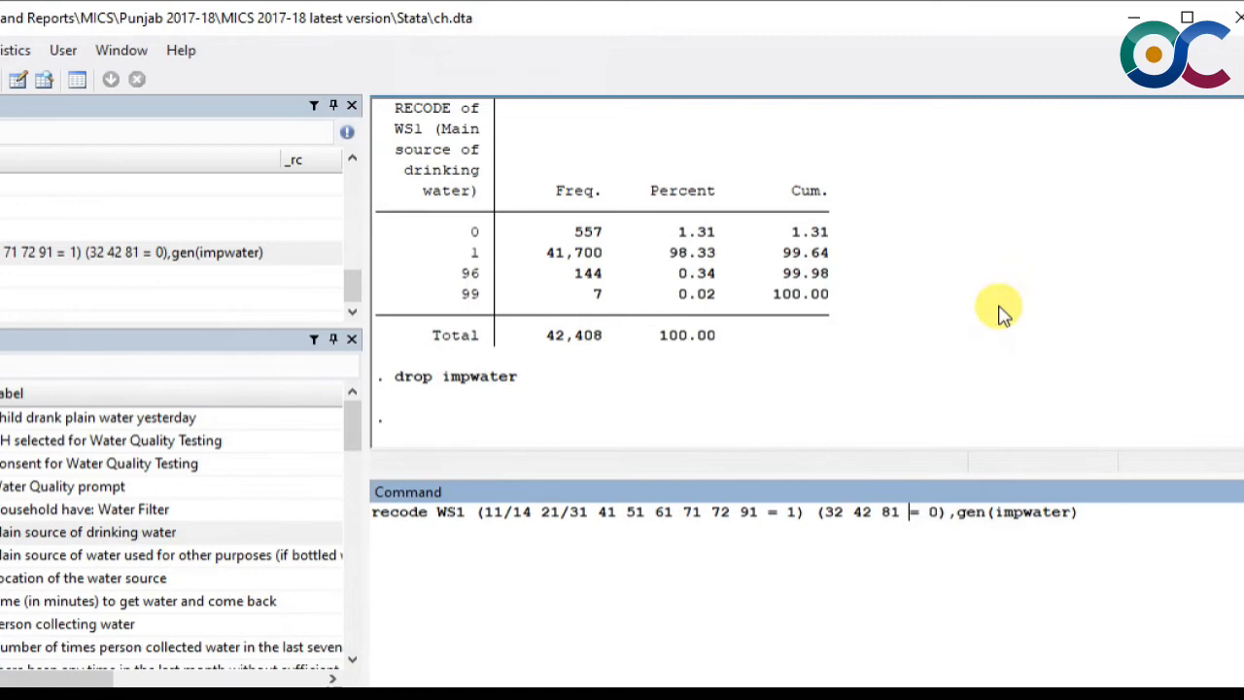
scroll(1000, 311, up, 4)
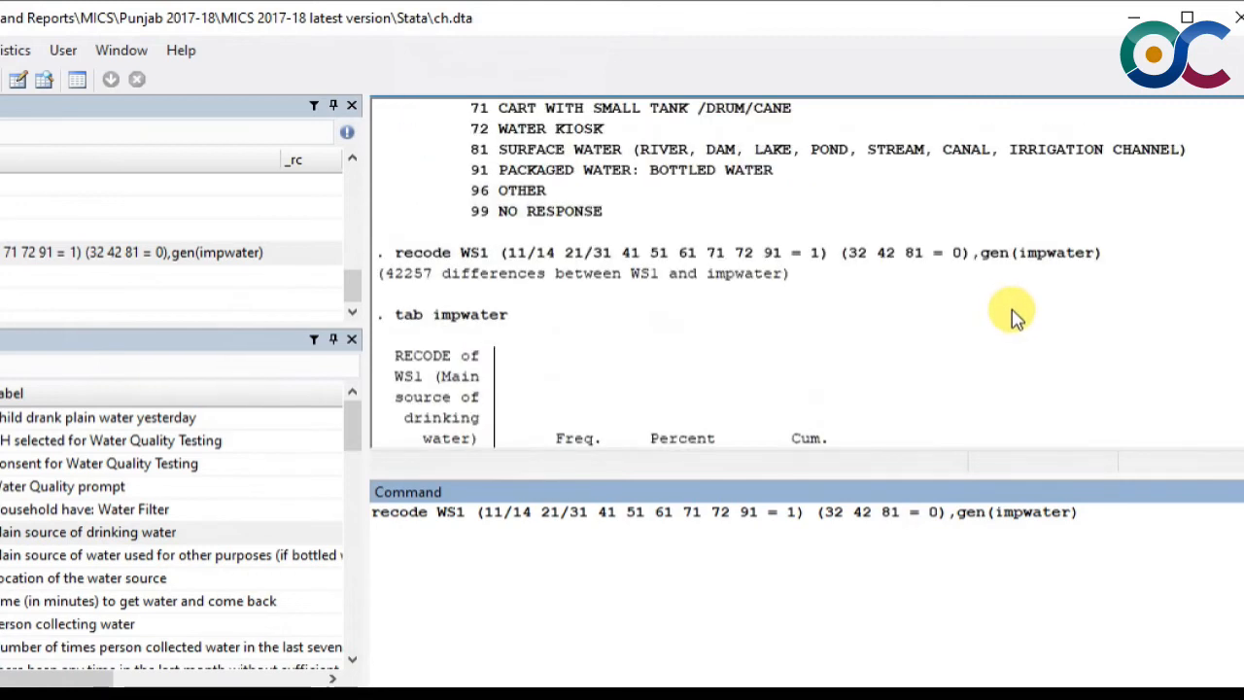
scroll(1015, 316, up, 1)
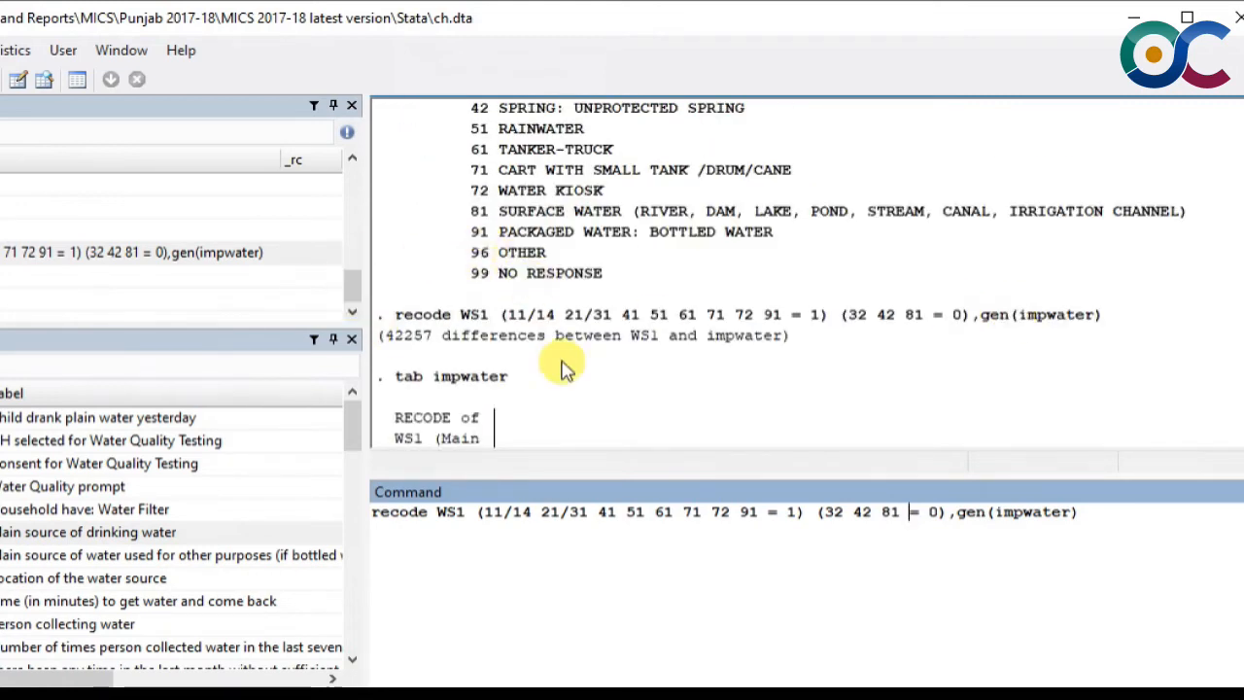
scroll(563, 369, down, 5)
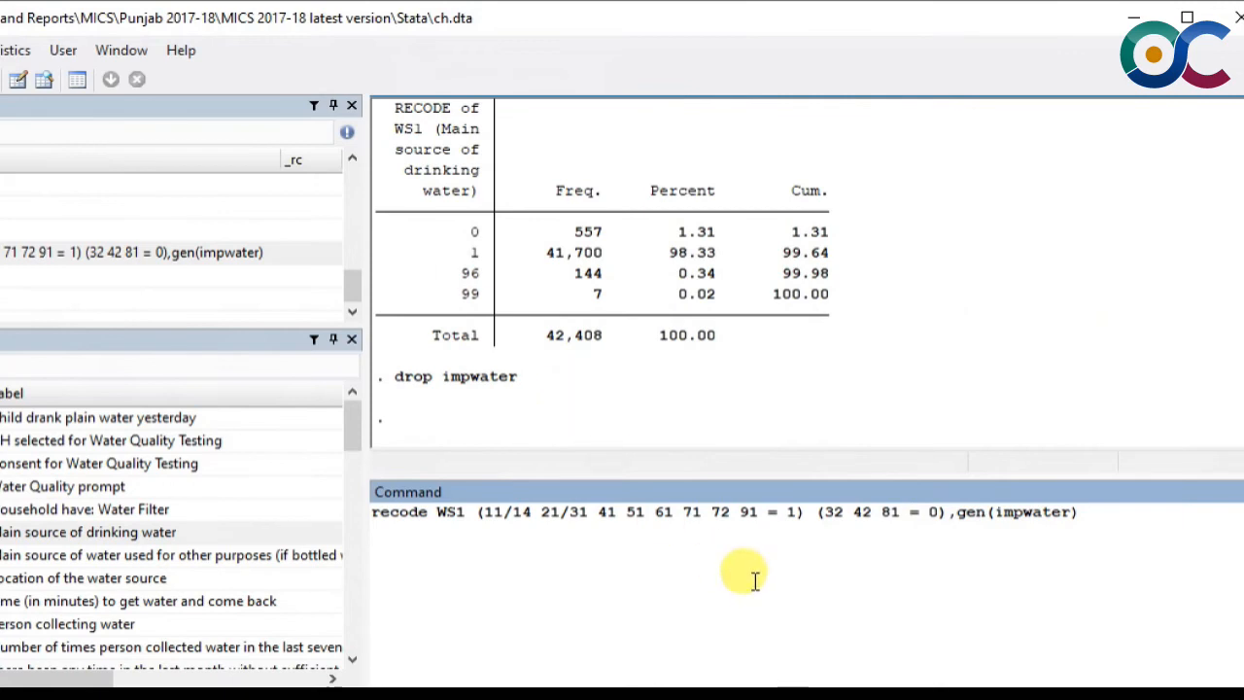
text(96)
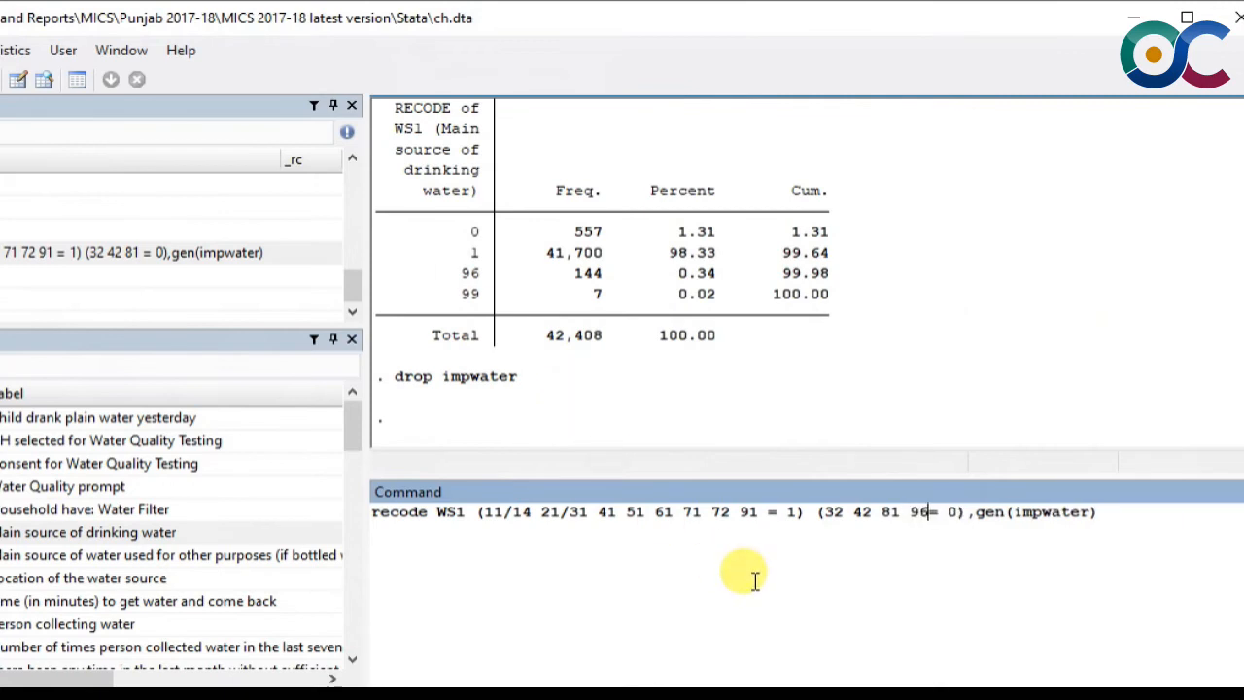
Check the label of code 99, add the rule (99=.) to set it to missing, and run the recode generating impwater
scroll(875, 346, up, 5)
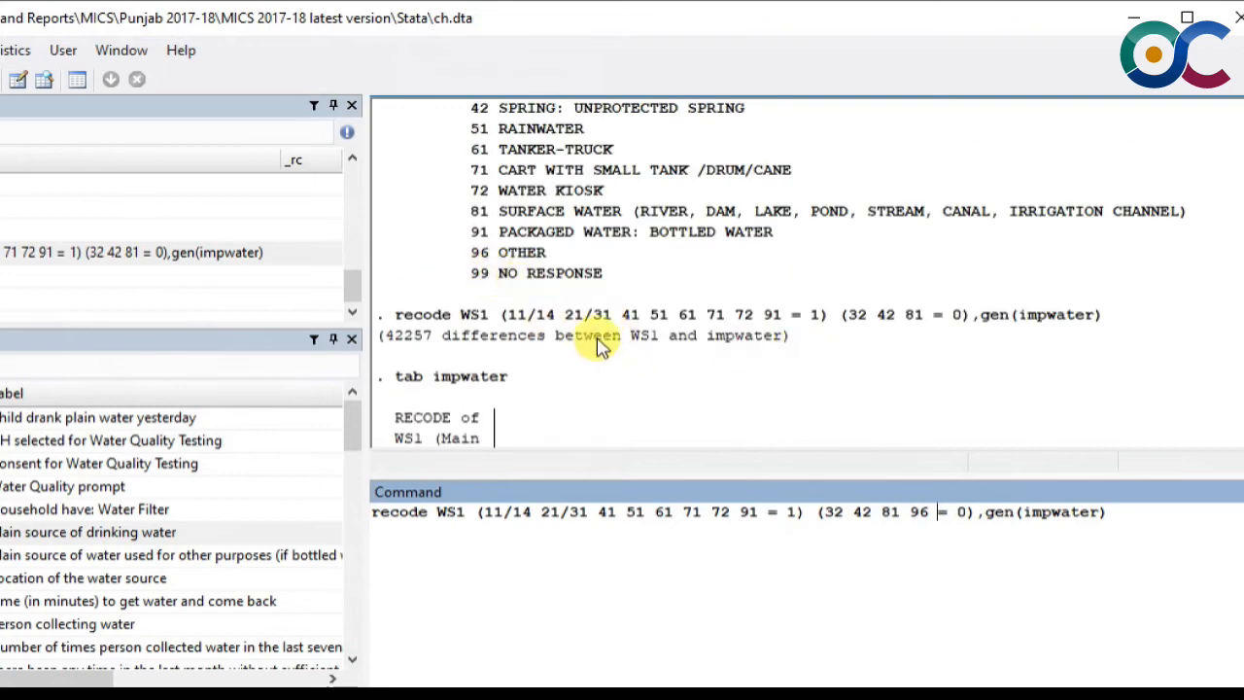
scroll(587, 335, down, 2)
scroll(519, 252, down, 1)
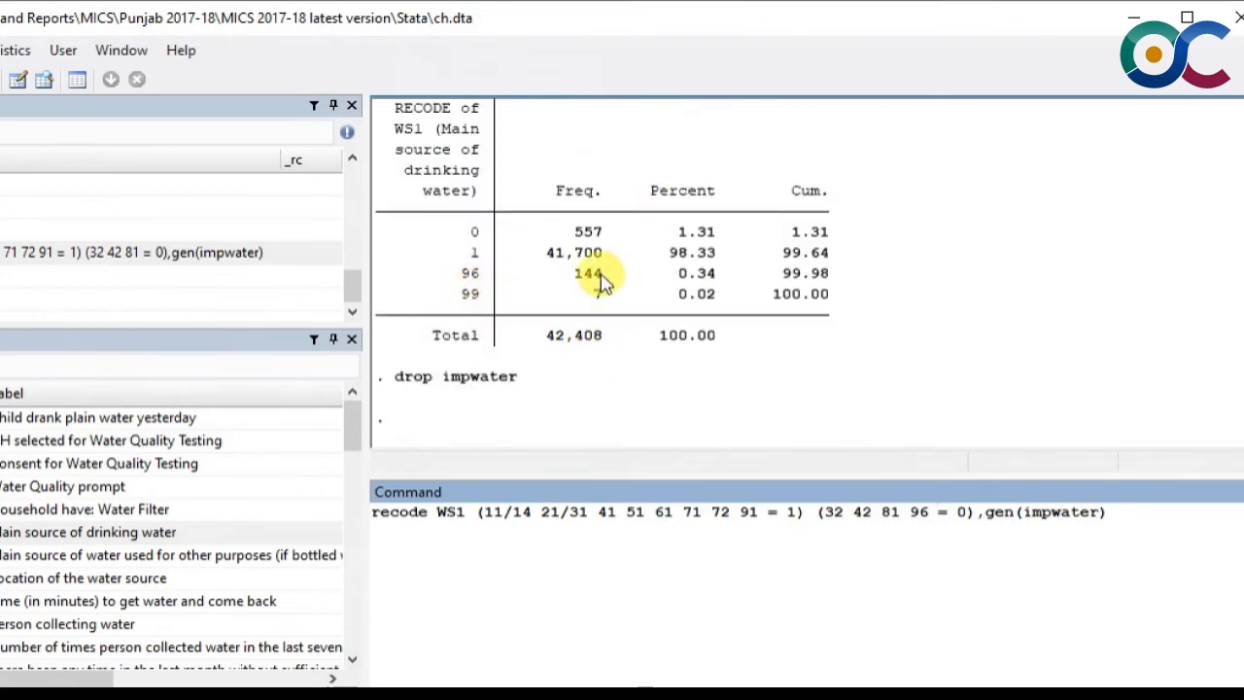
scroll(607, 301, up, 2)
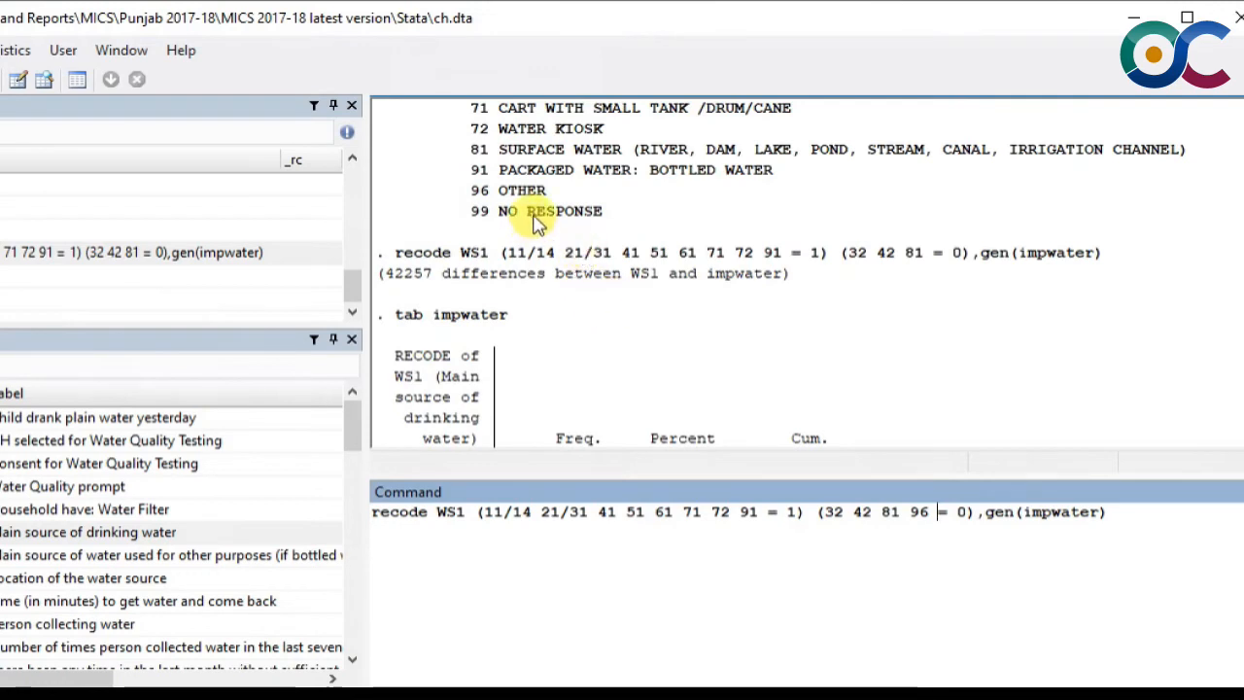
scroll(787, 394, down, 3)
click(974, 511)
text(()
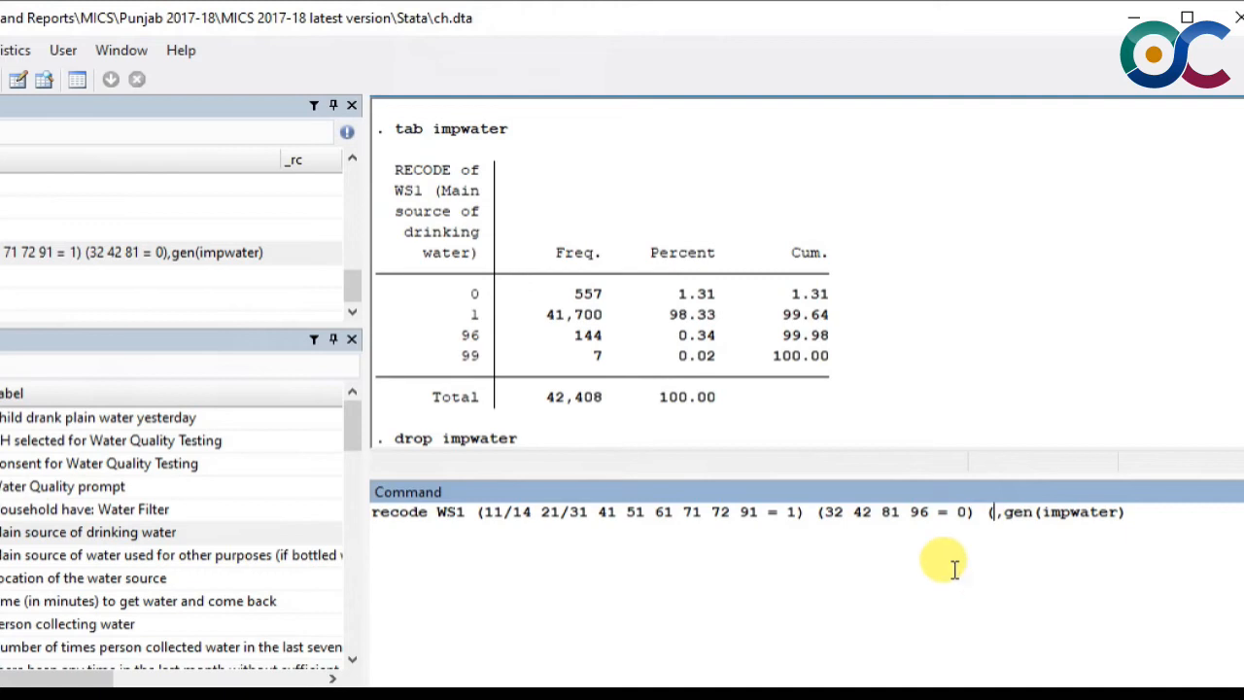
text(99)
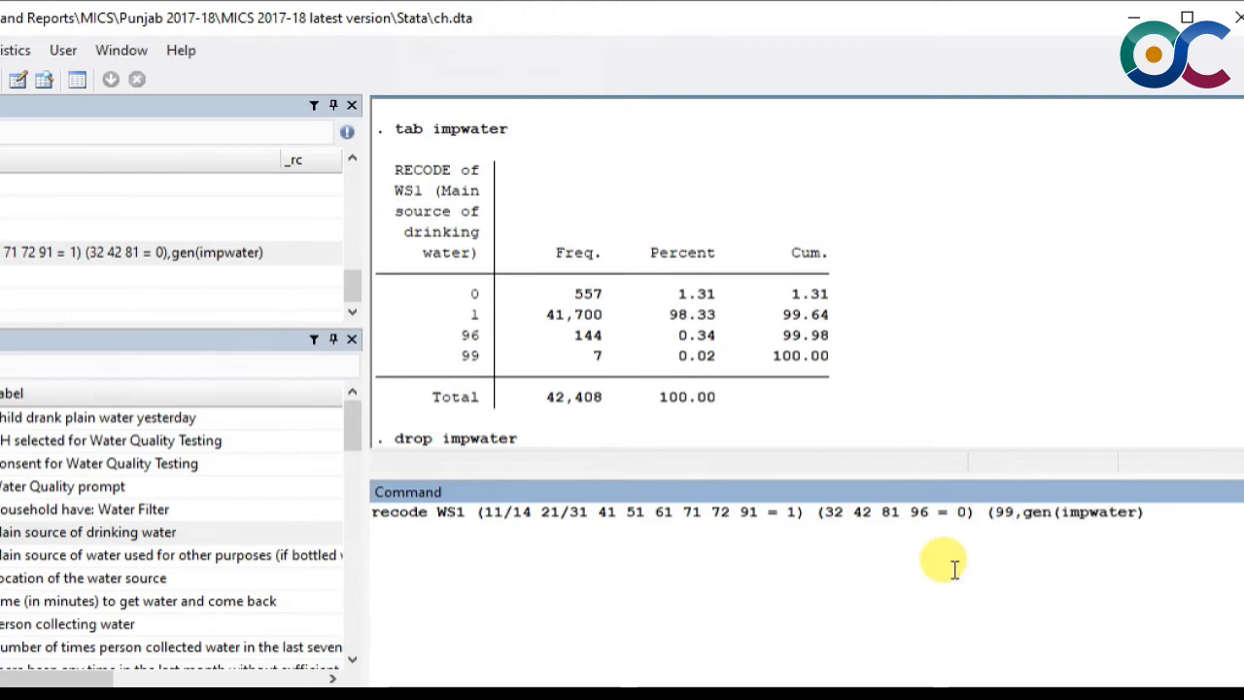
text(=)
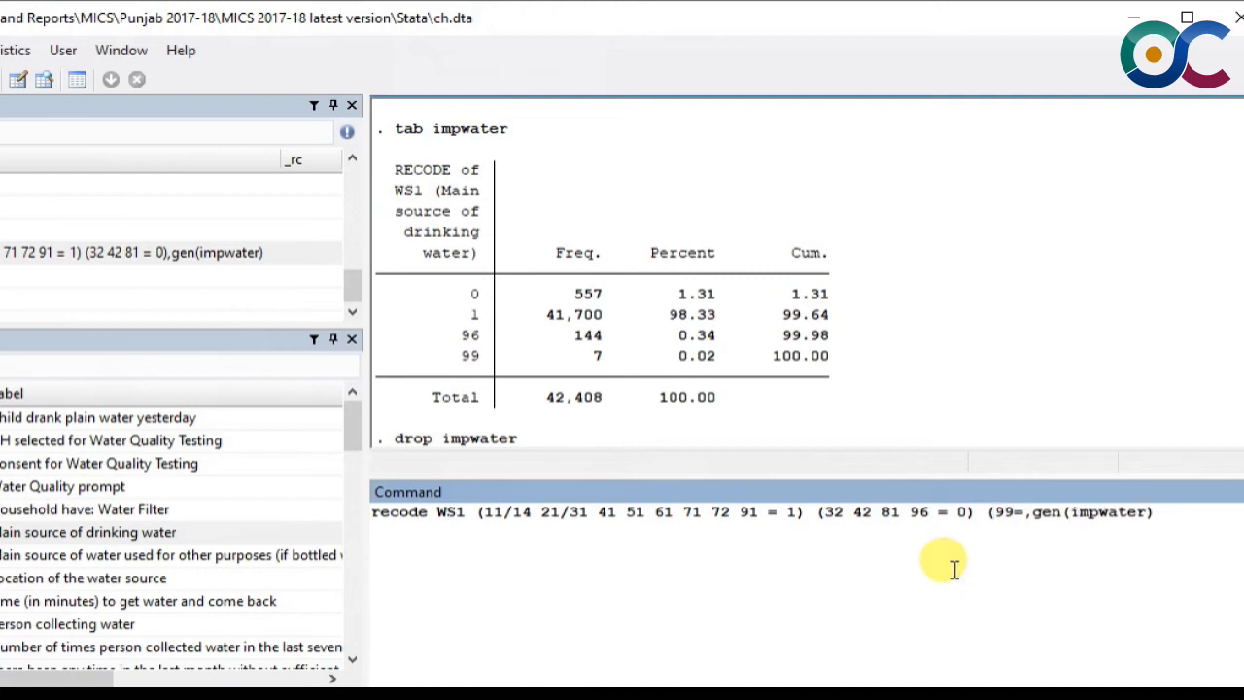
text(.))
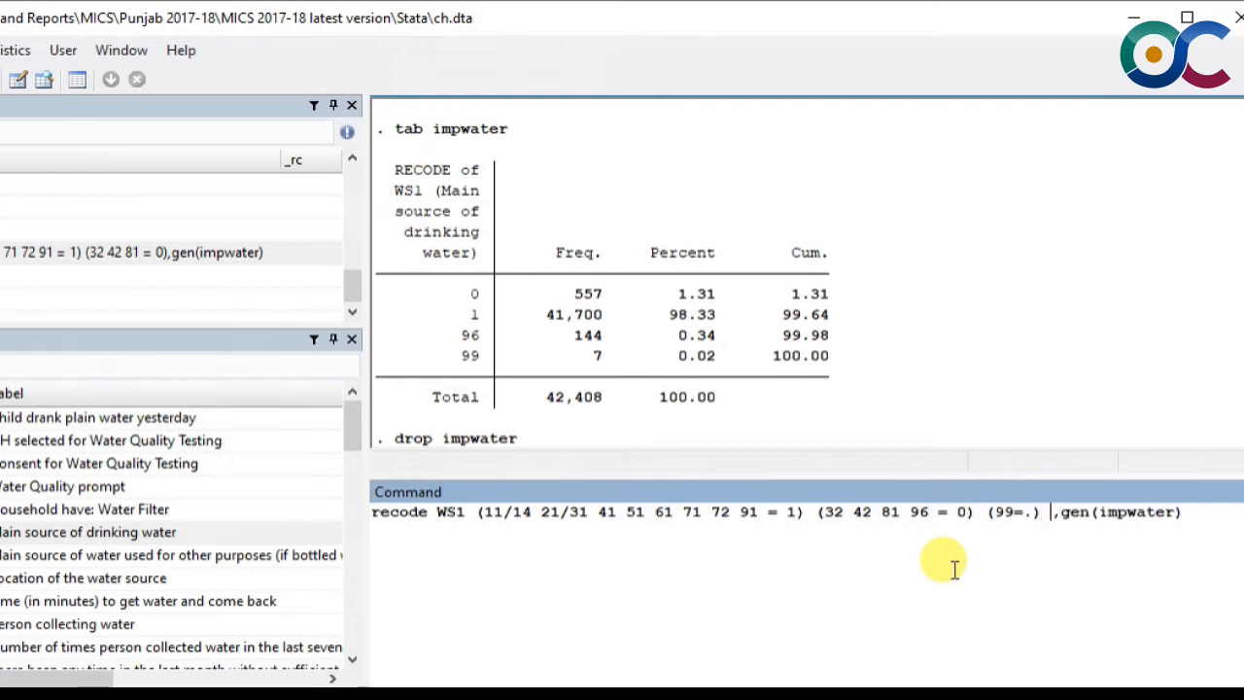
key(Return)
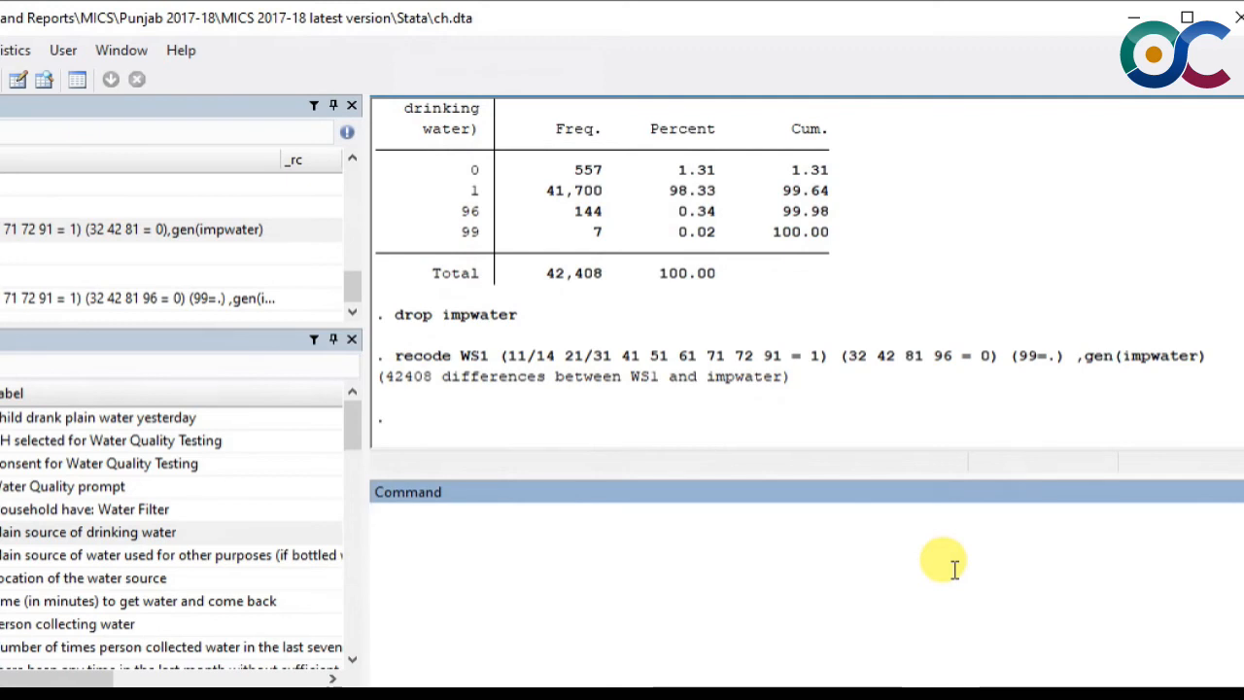
Rerun the earlier tabulation of impwater to check the recoded categories
key(Page_Up)
key(Page_Up)
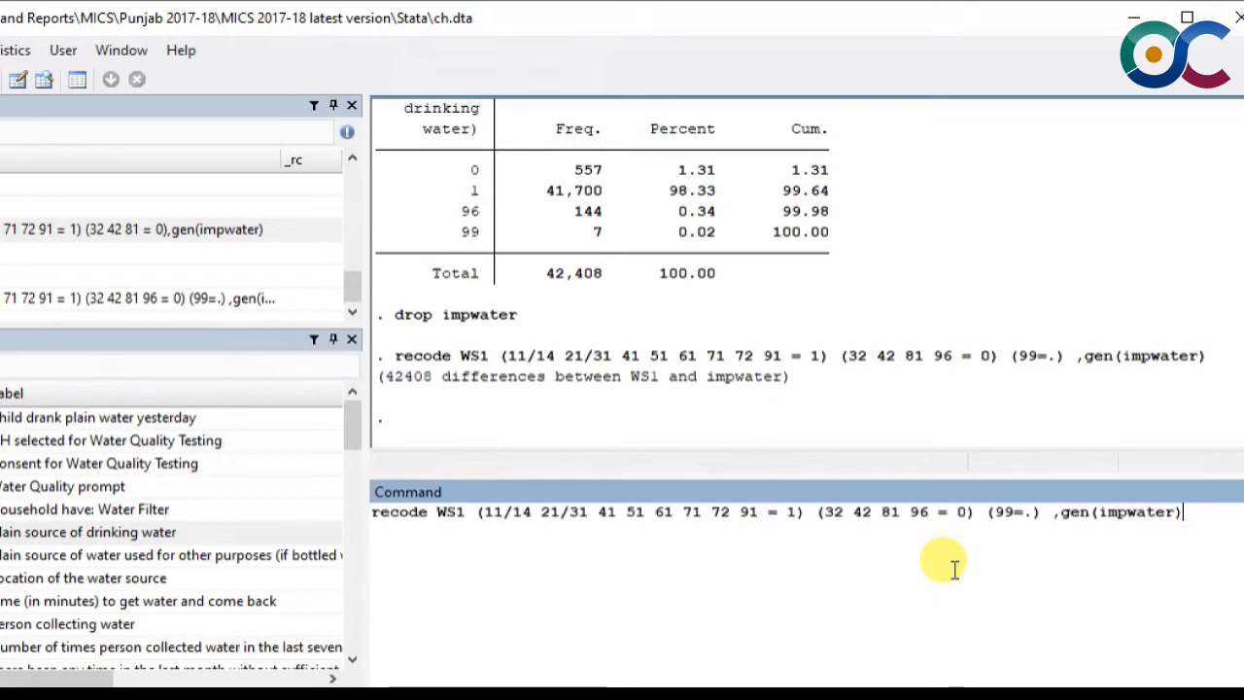
key(Page_Up)
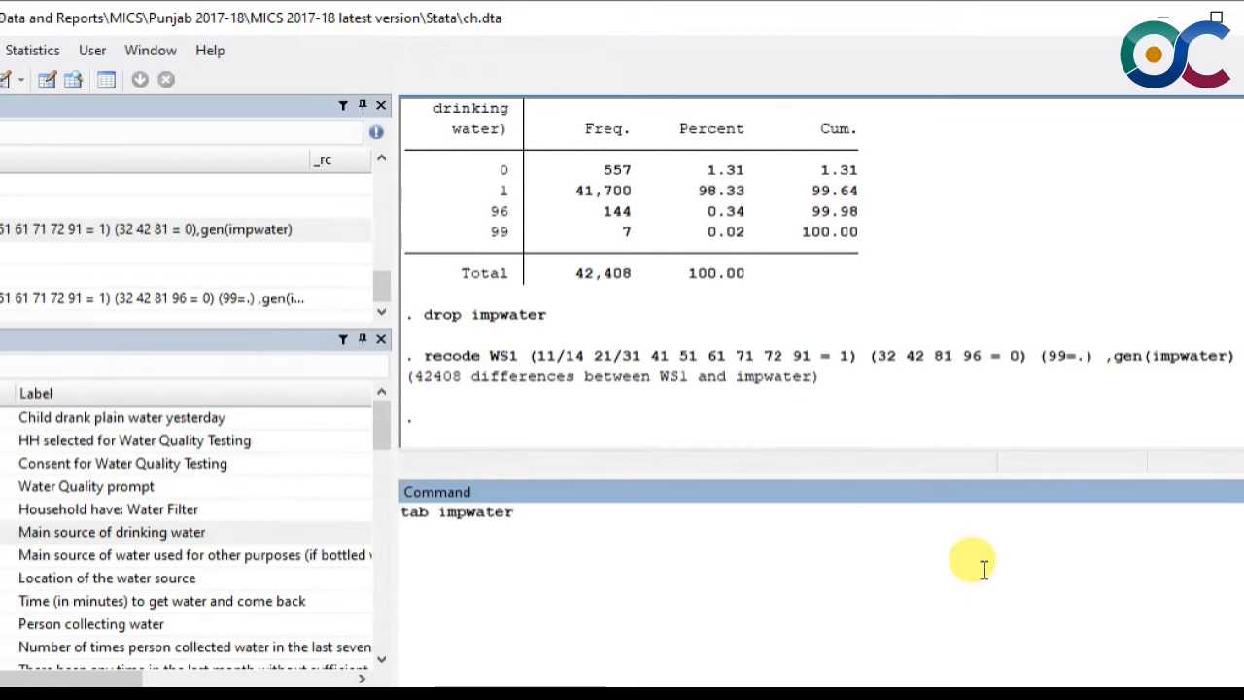
key(Return)
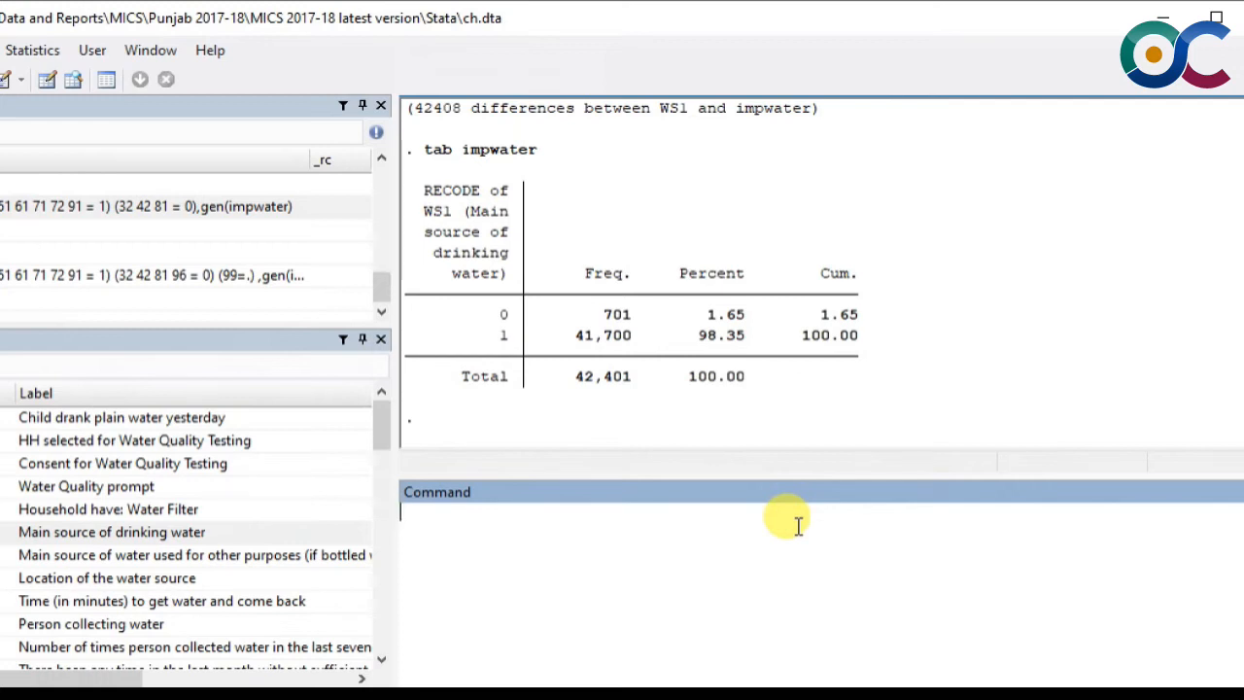
Tabulate ms_stunt without weights
text(tab ms_s)
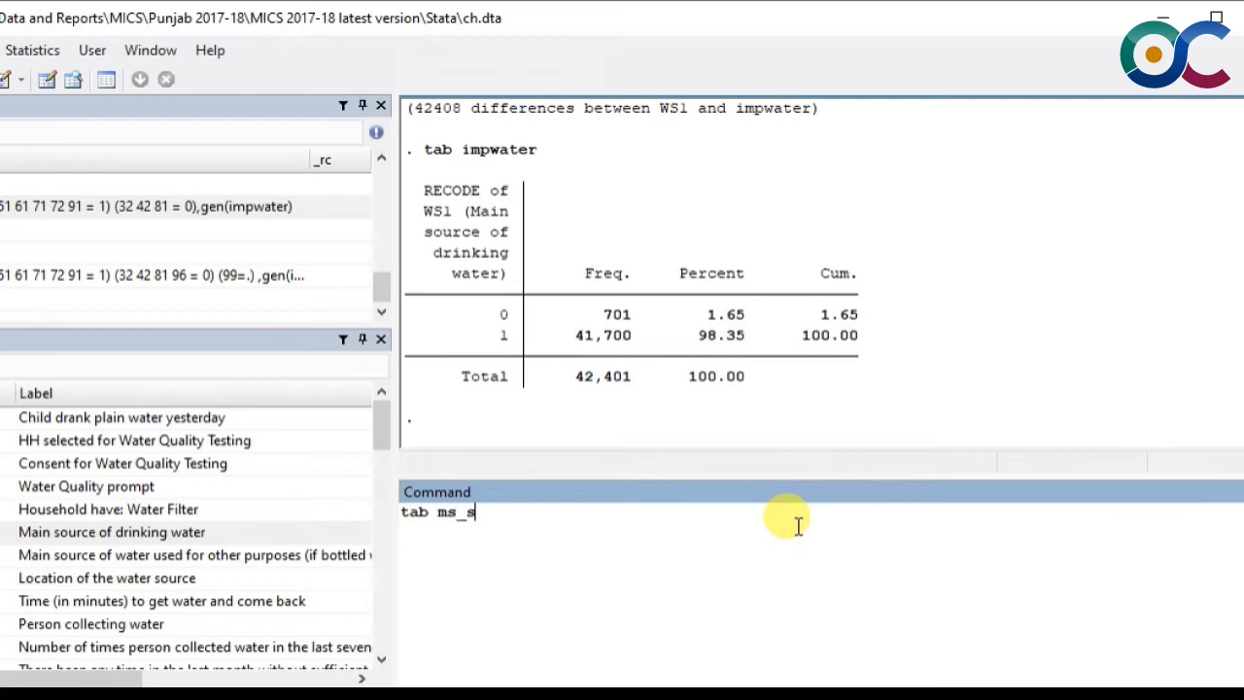
text(tunt)
key(Return)
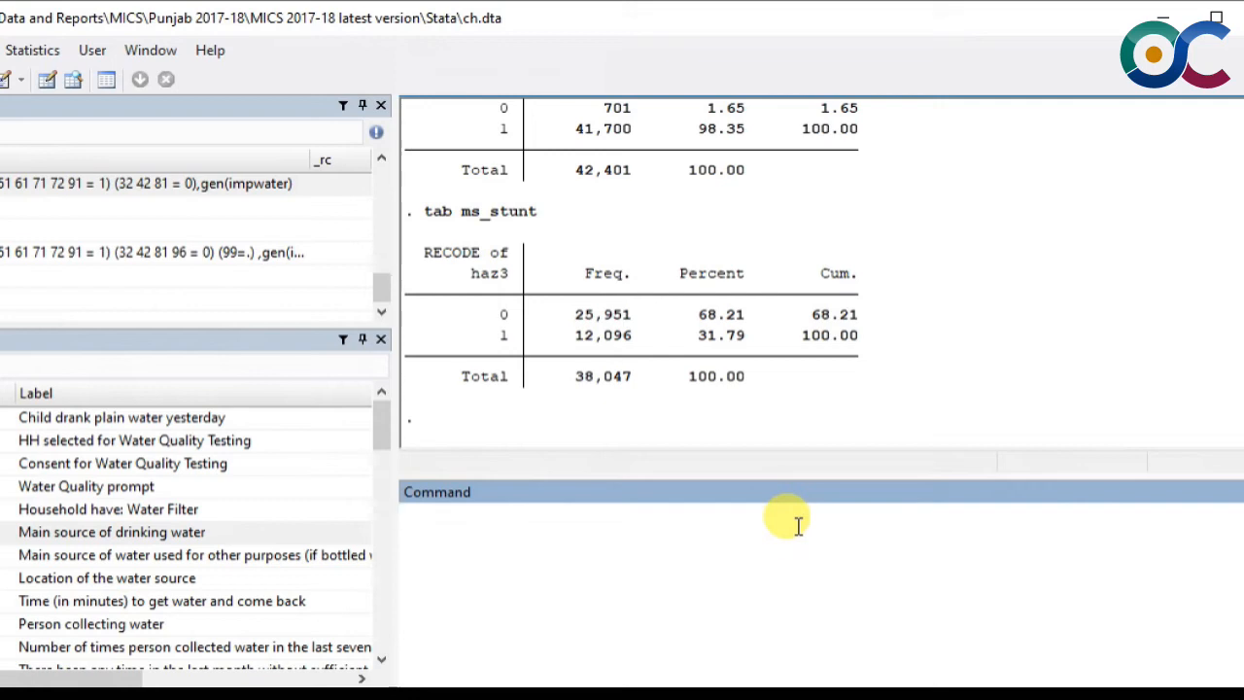
Begin a logit command with ms_stunt as the outcome and impwater as the first covariate
text(logit ms_)
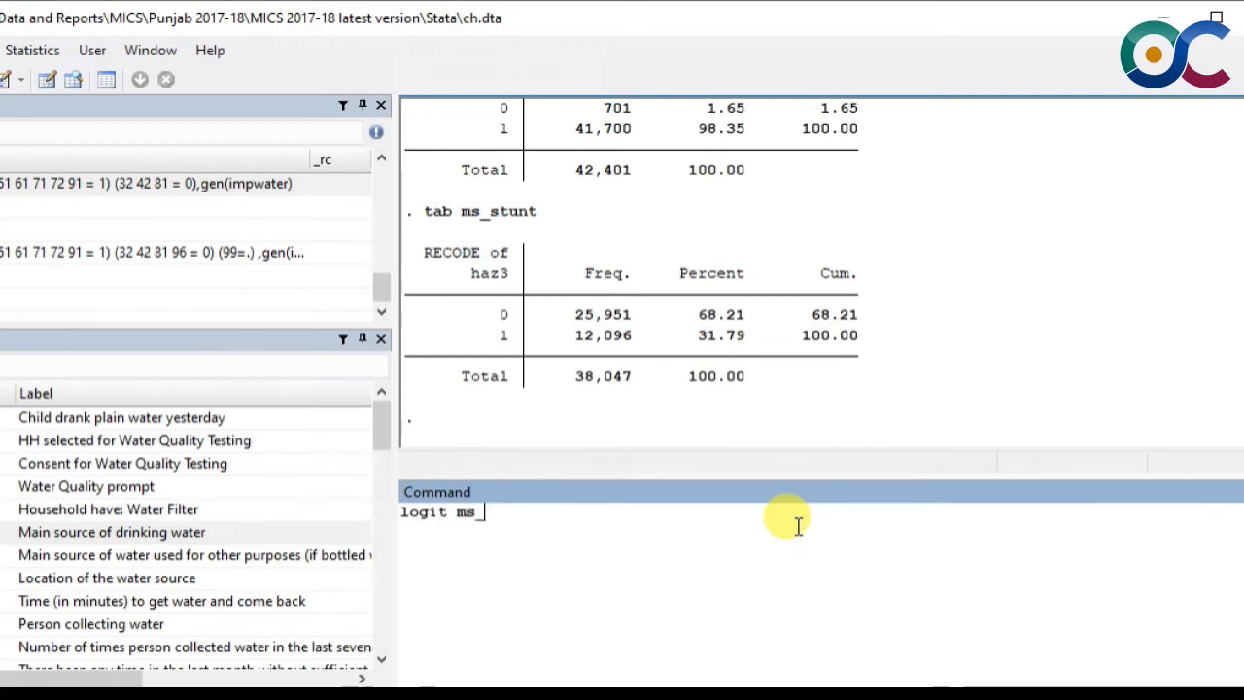
text(stunt)
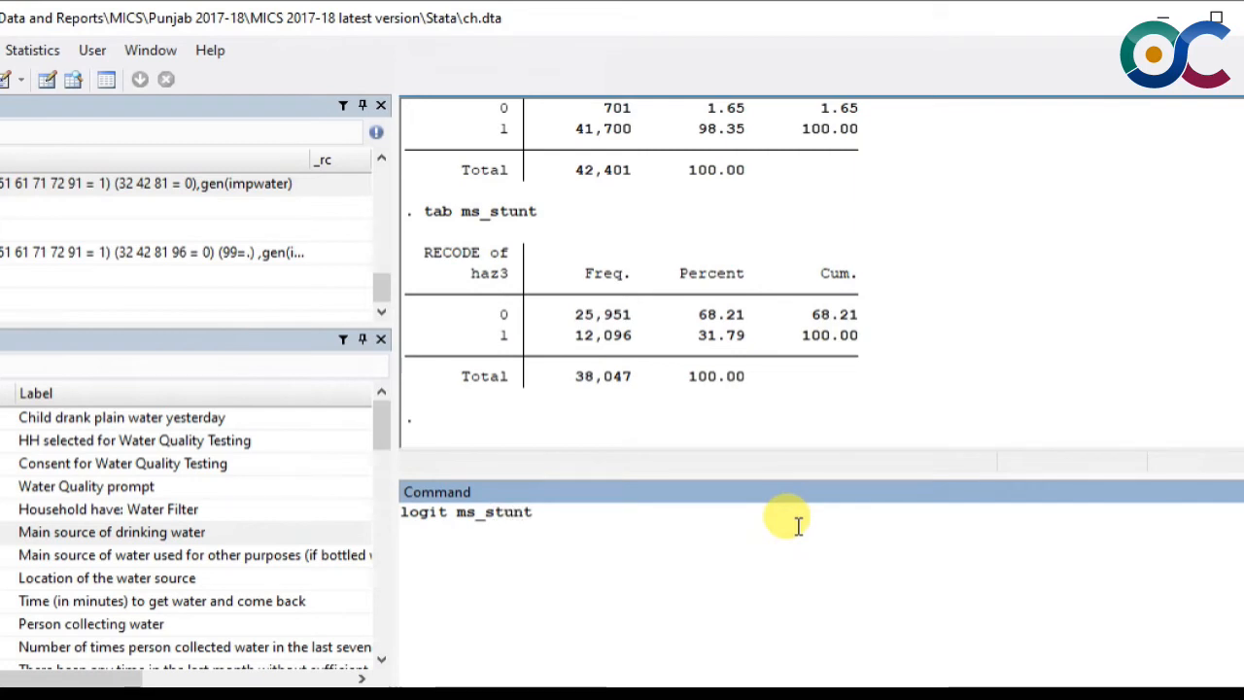
text( impwater)
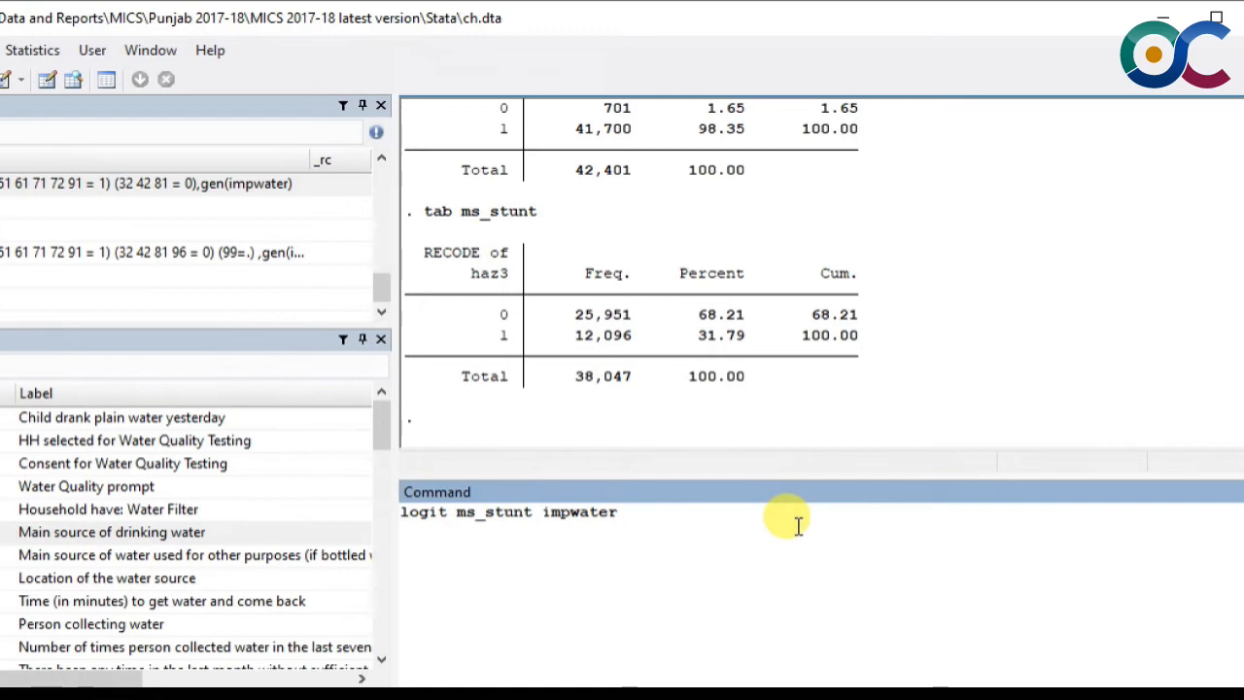
Filter the variables for "mother", add the Mother's Education variable melevel to the logit command, and run it to show the full output
click(51, 377)
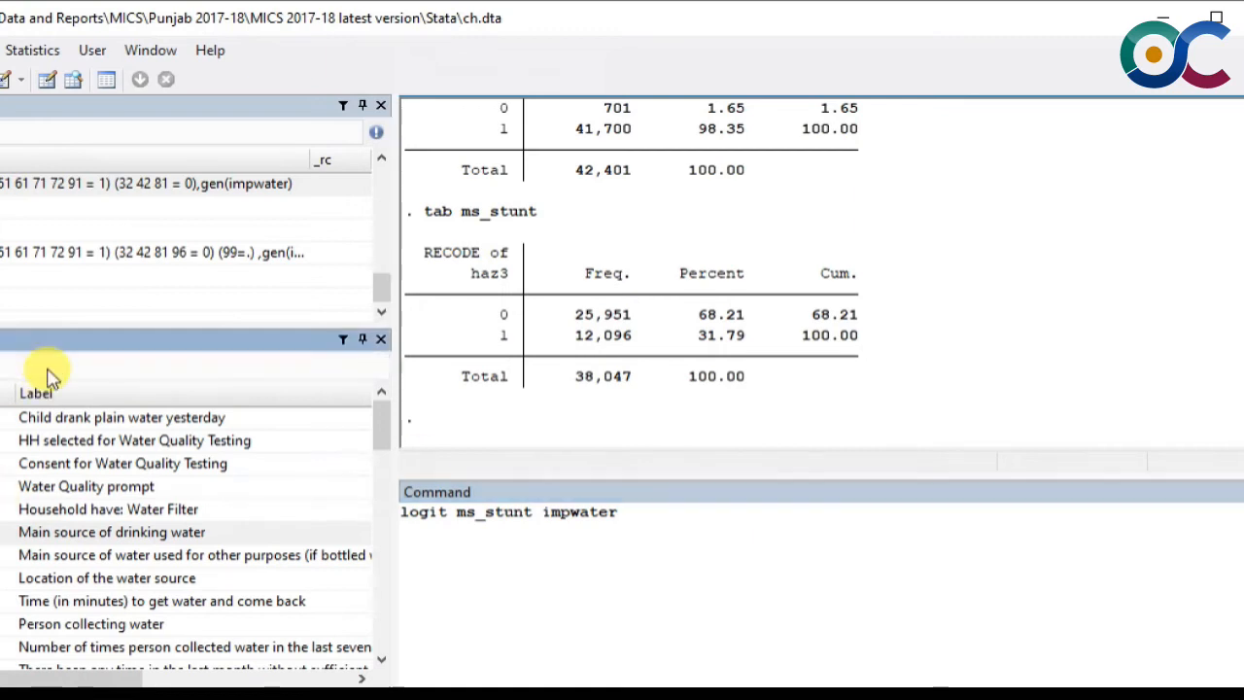
text(mother)
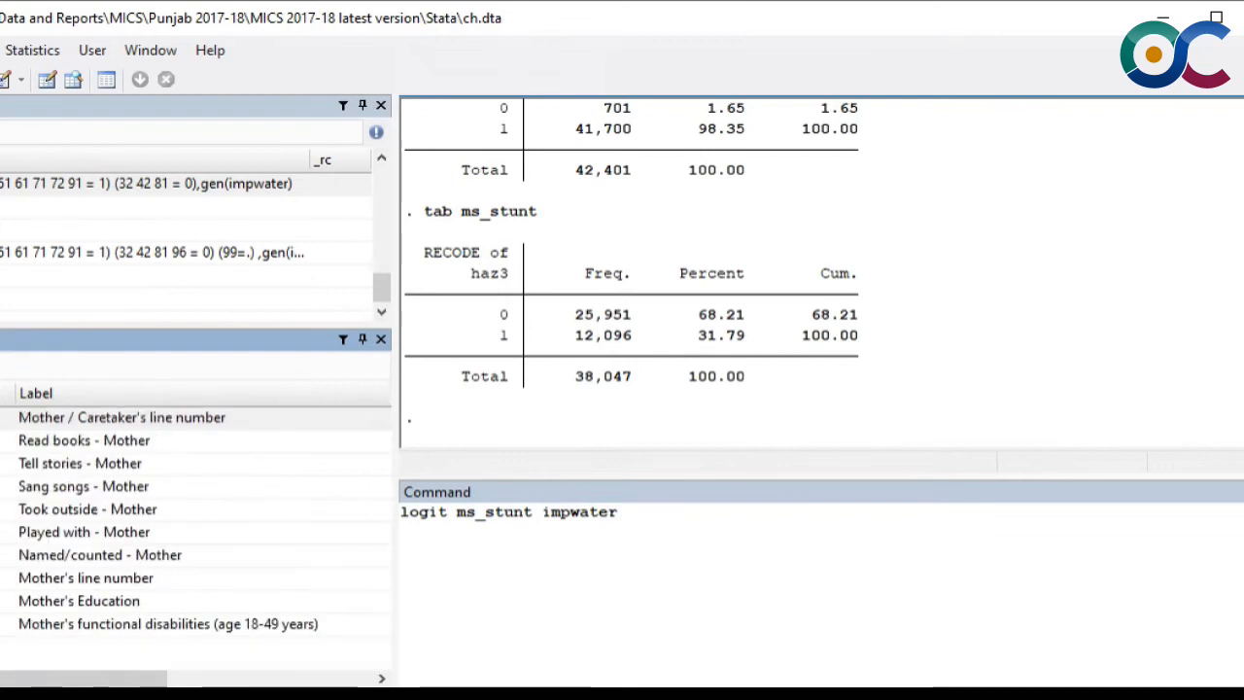
click(116, 598)
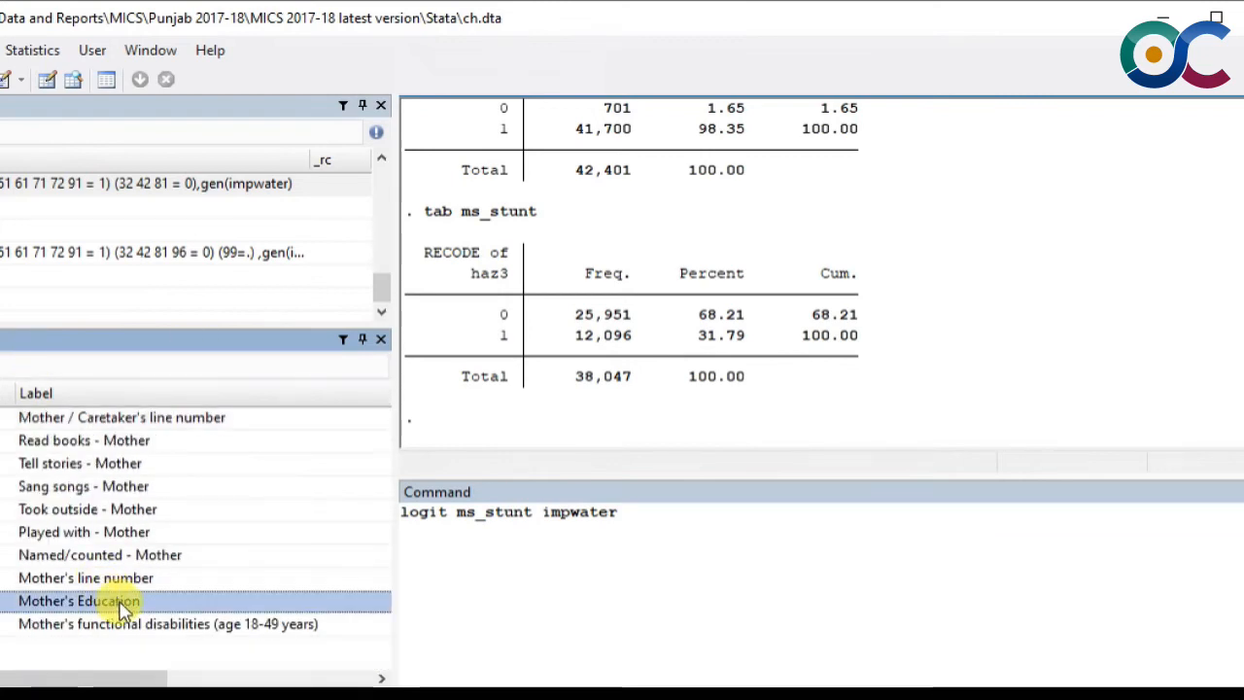
double_click(11, 600)
click(870, 555)
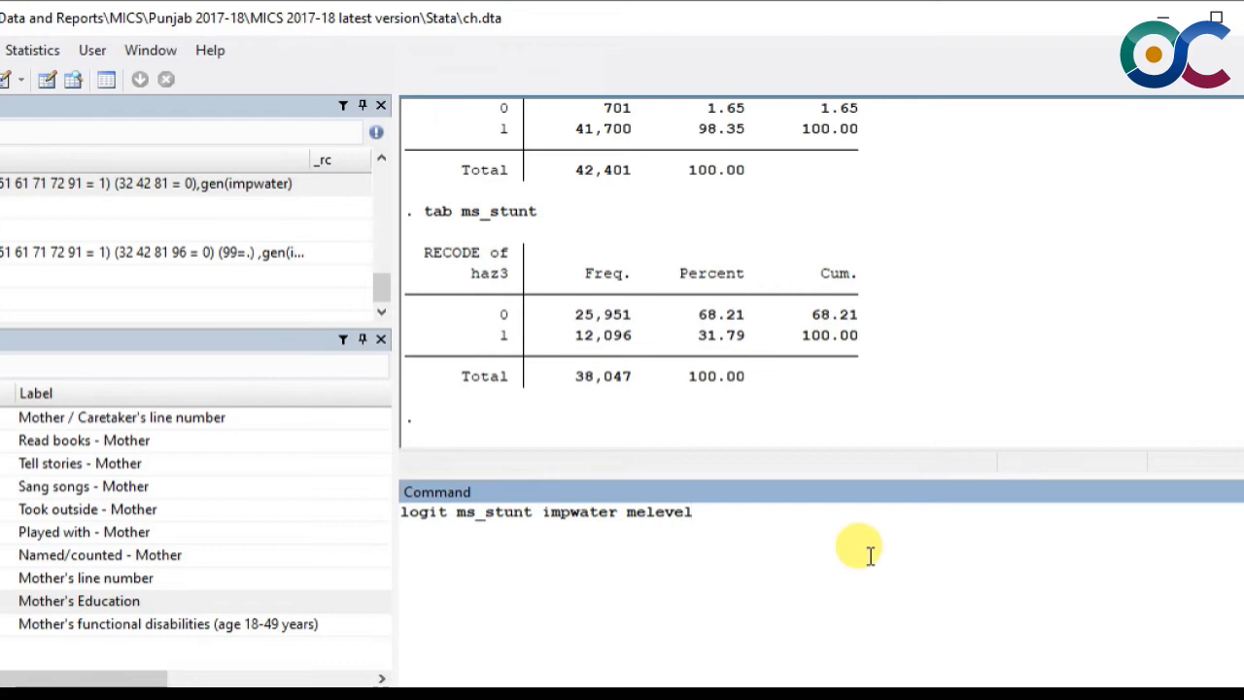
key(Return)
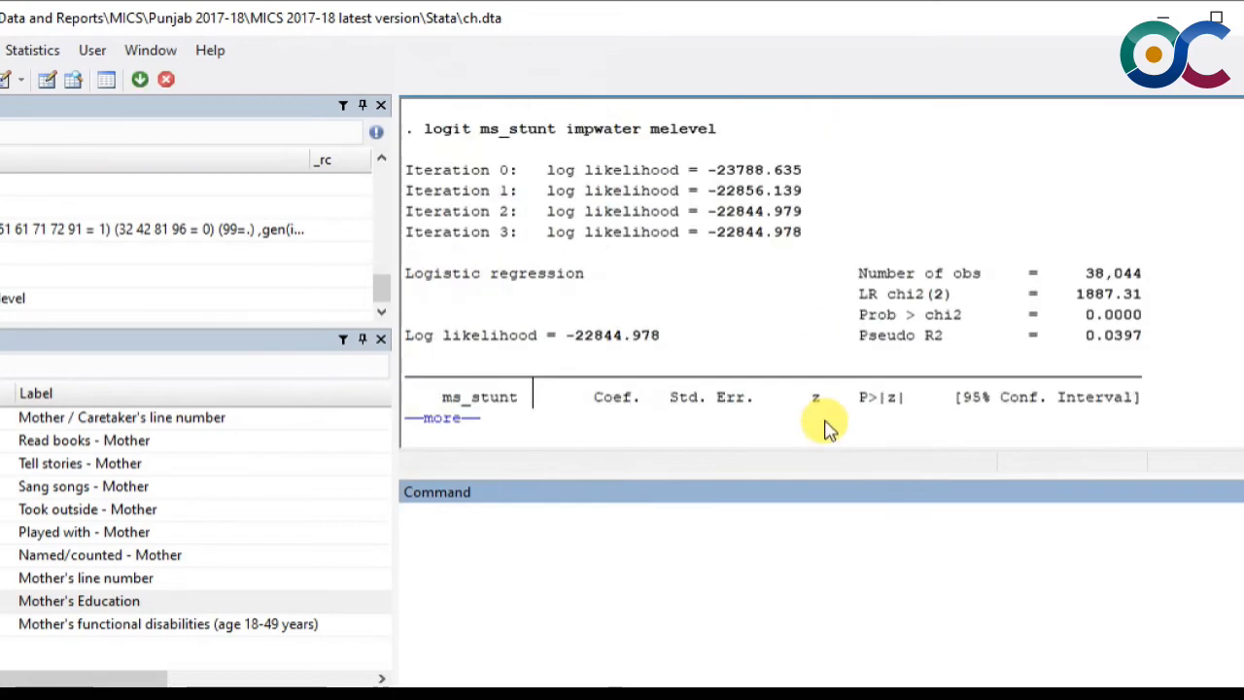
click(461, 425)
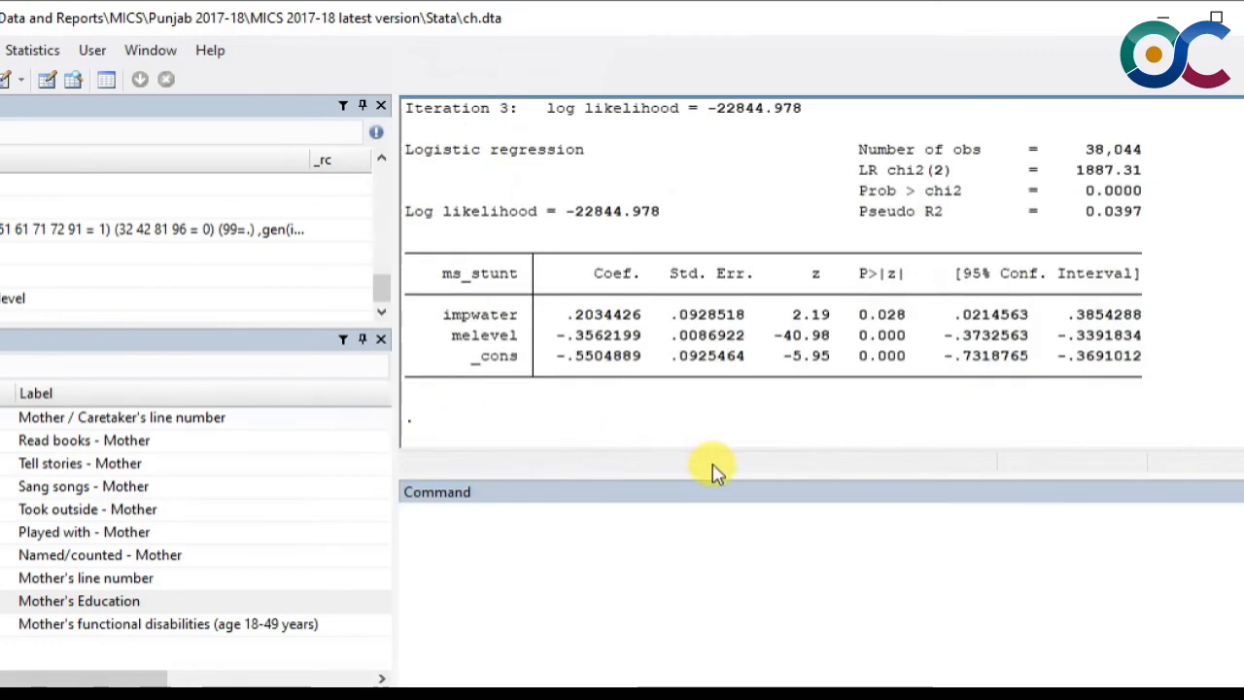
Enlarge the results area and review the logit output alongside the WS1 code labels and the impwater recode
drag(728, 477, 727, 571)
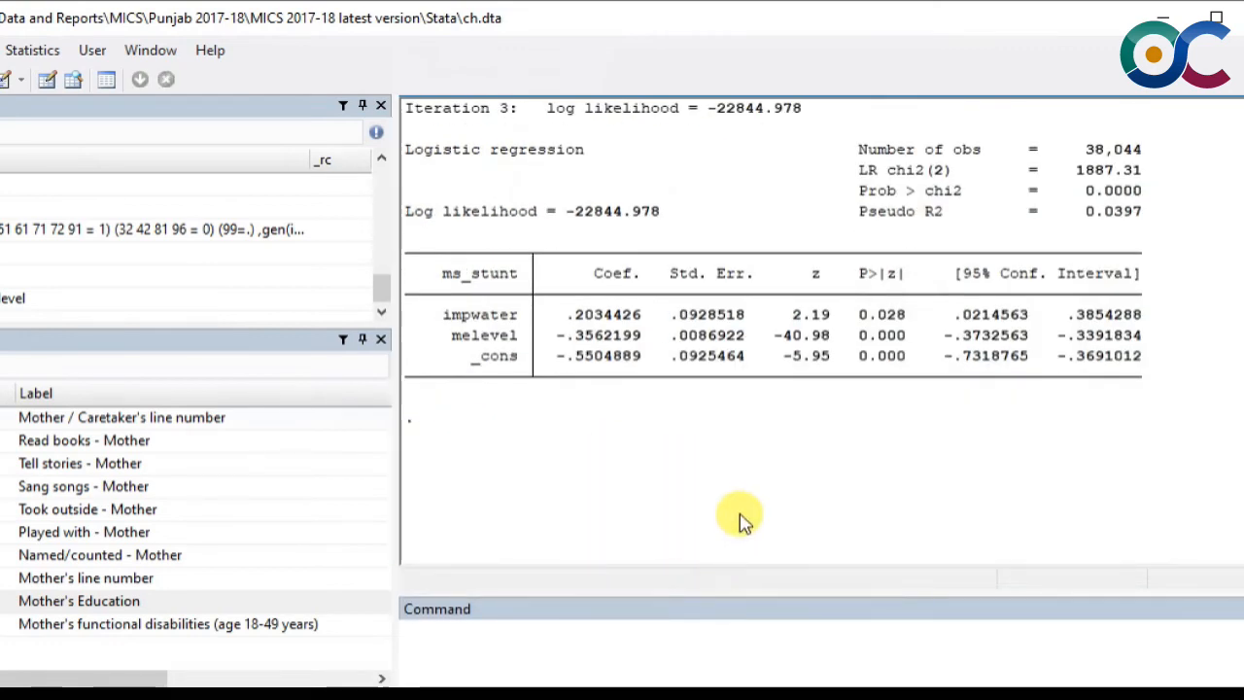
scroll(741, 513, up, 2)
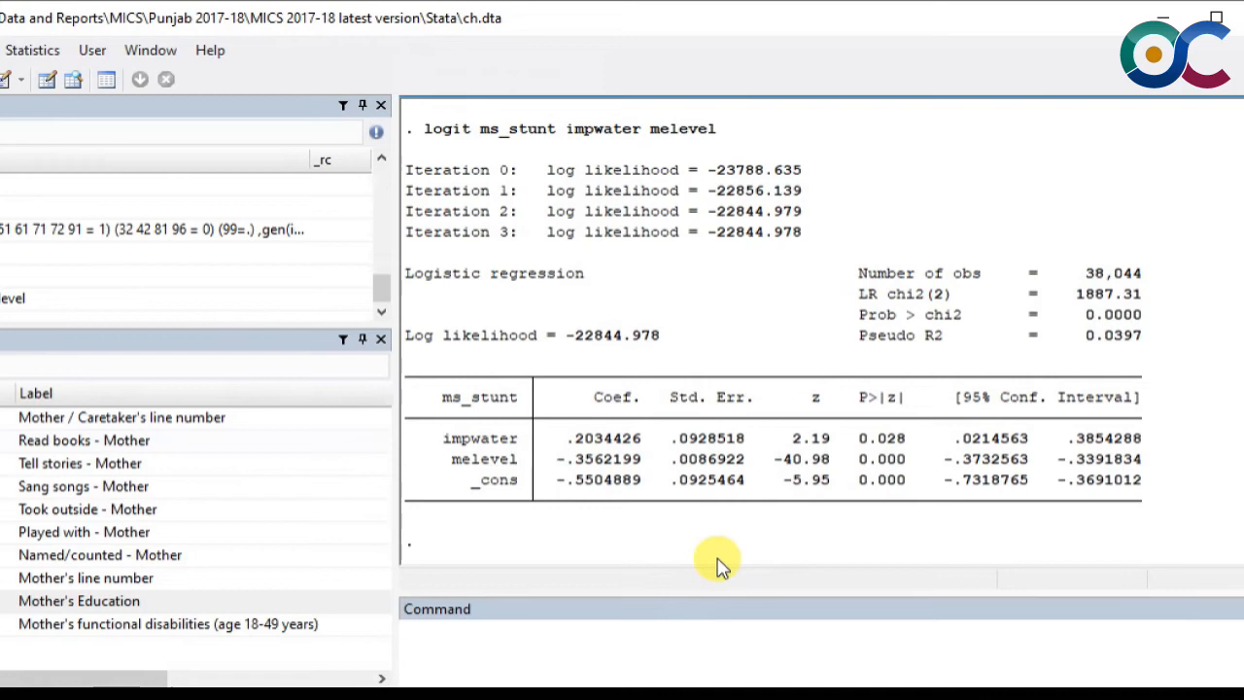
scroll(528, 472, up, 15)
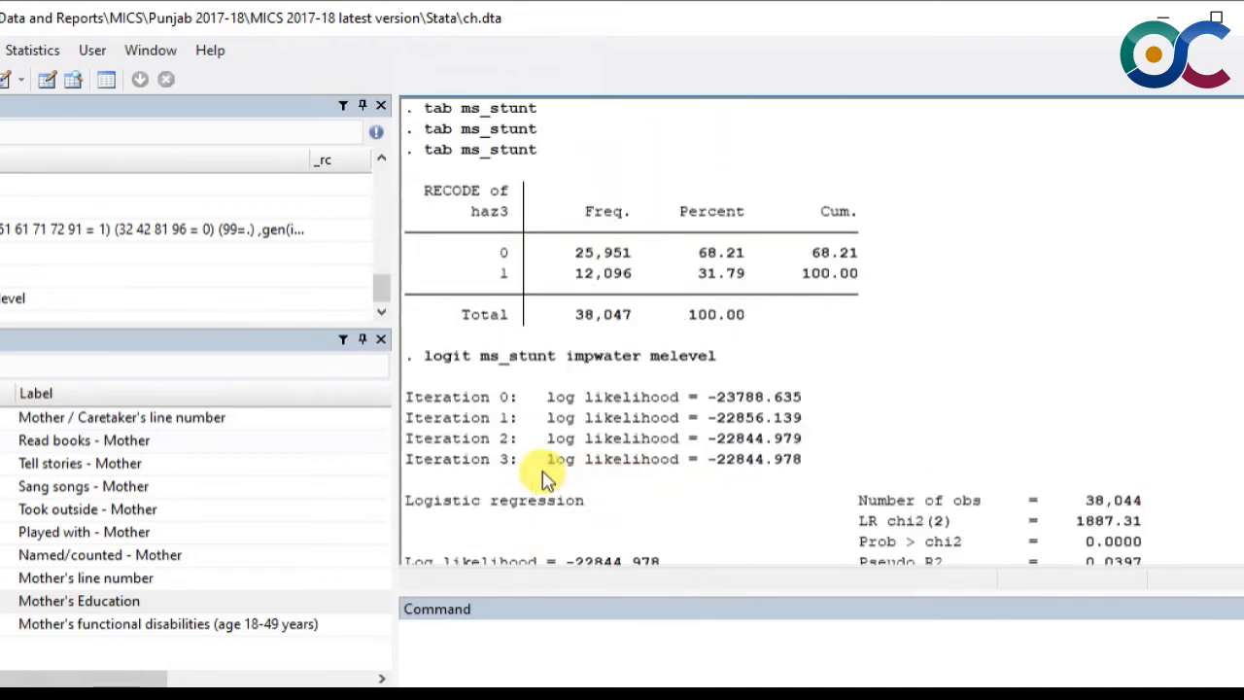
scroll(526, 471, up, 4)
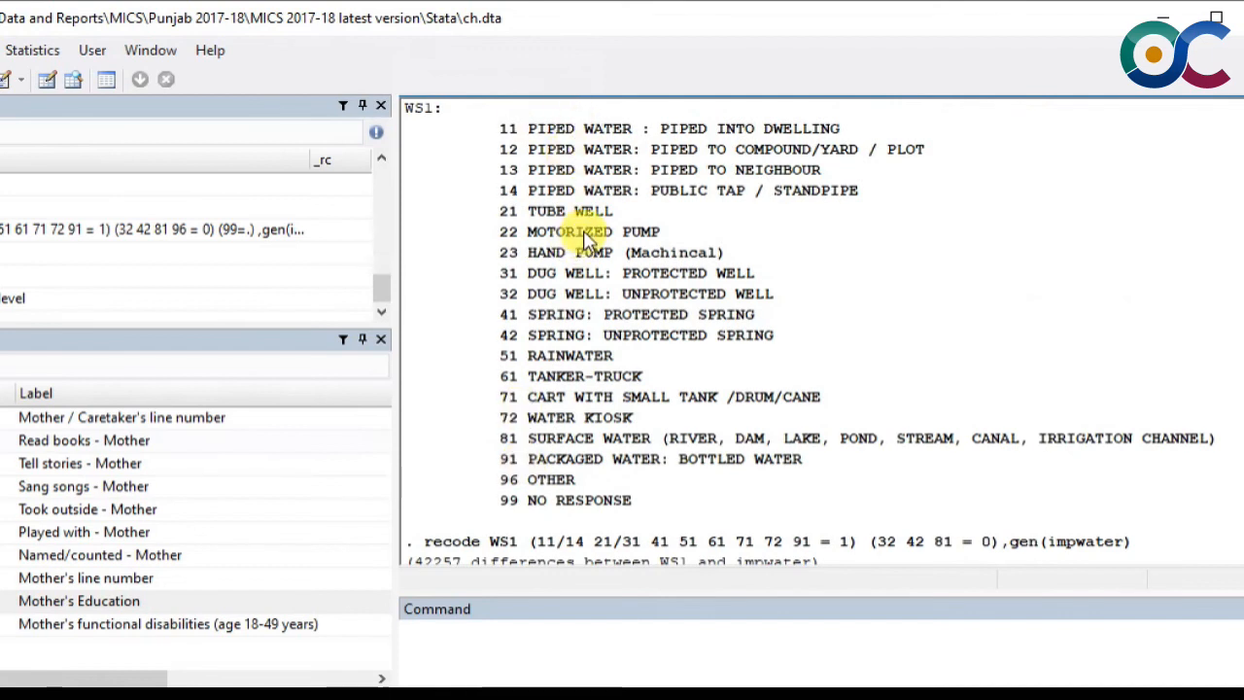
scroll(598, 223, down, 18)
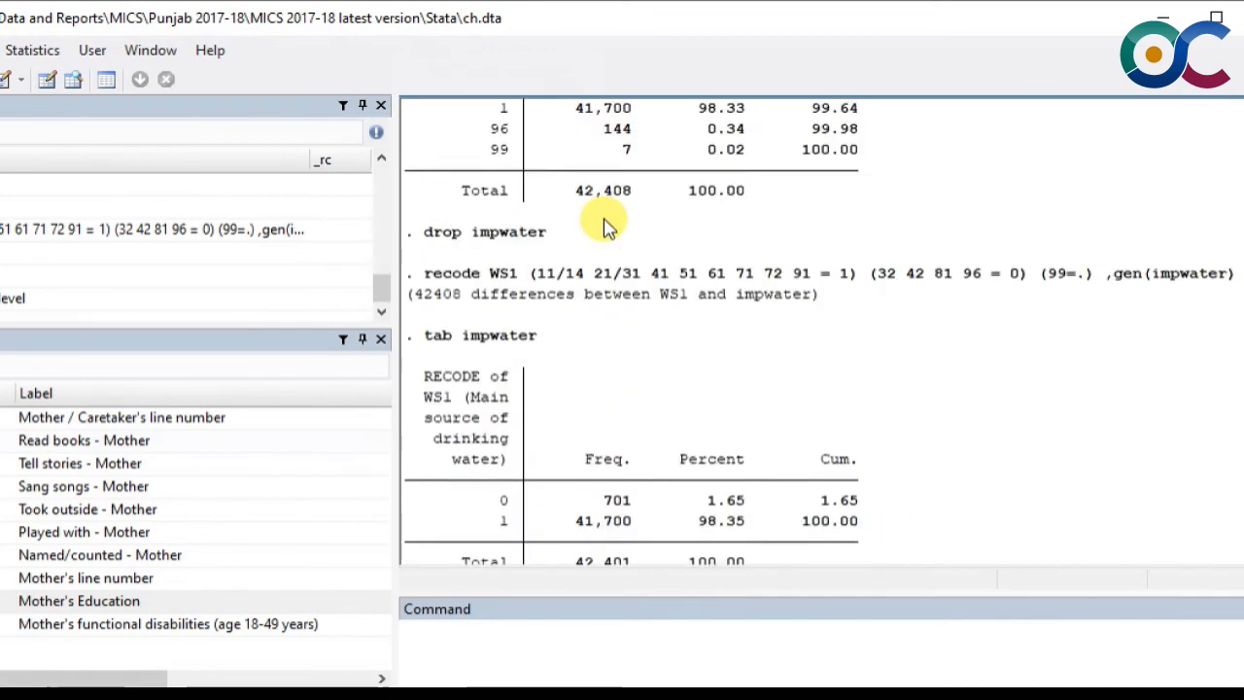
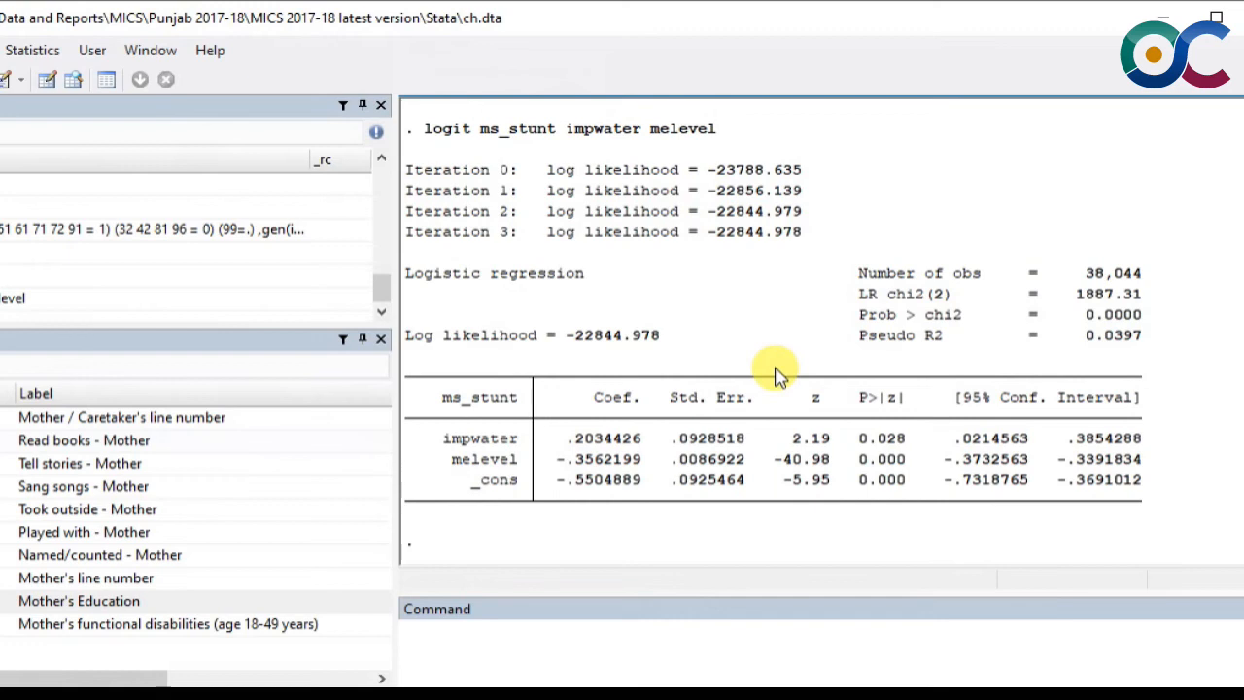
Rerun the logit model of ms_stunt on impwater and melevel with the or option to report odds ratios
click(68, 301)
click(869, 660)
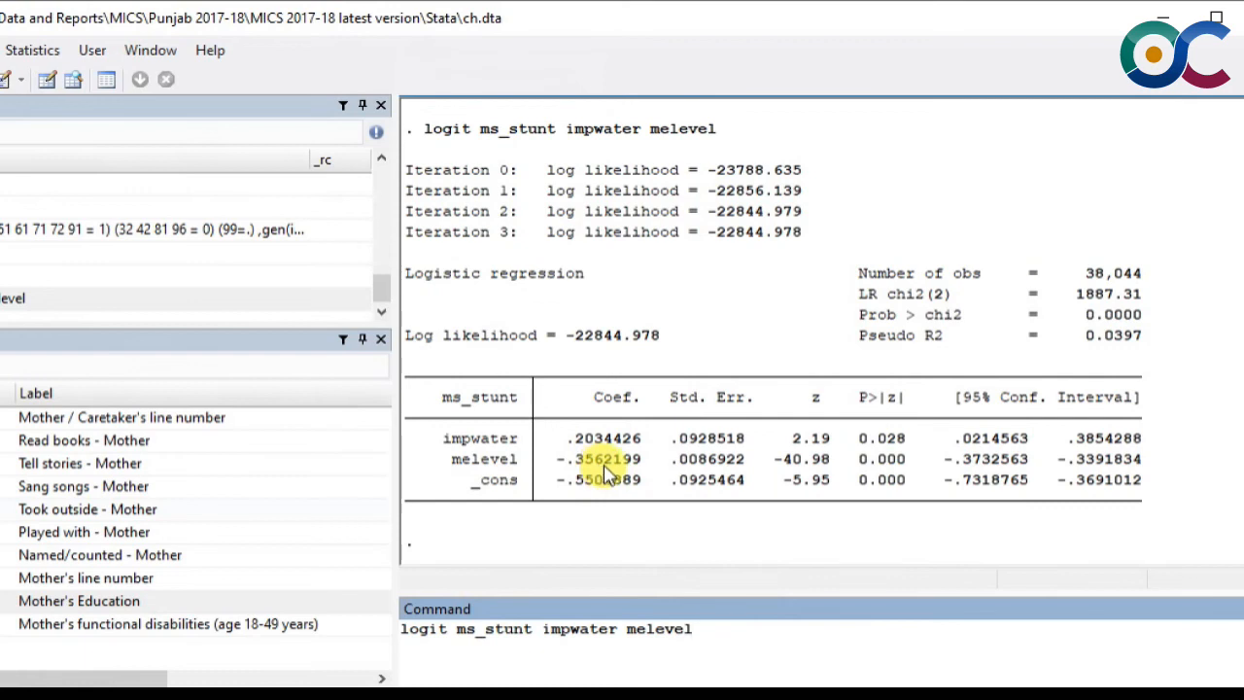
text(, or)
key(Return)
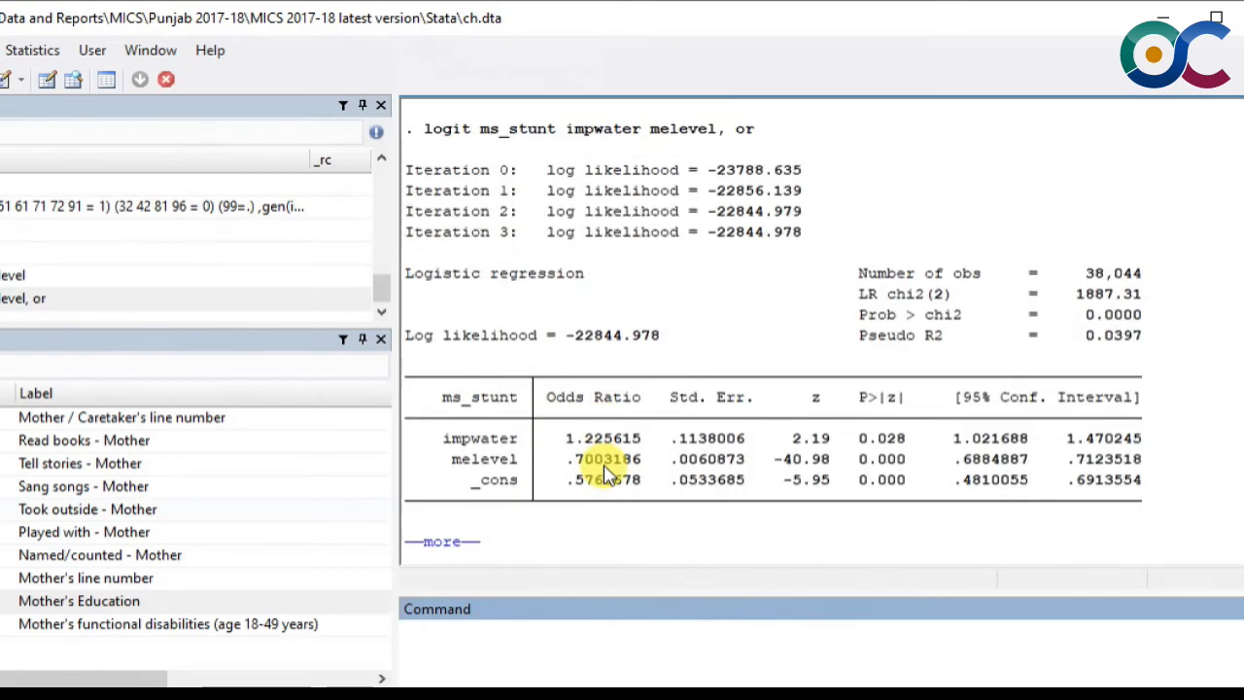
click(470, 541)
Compare the coefficient table of the first logit model with the odds ratio table of the second
scroll(1118, 418, up, 4)
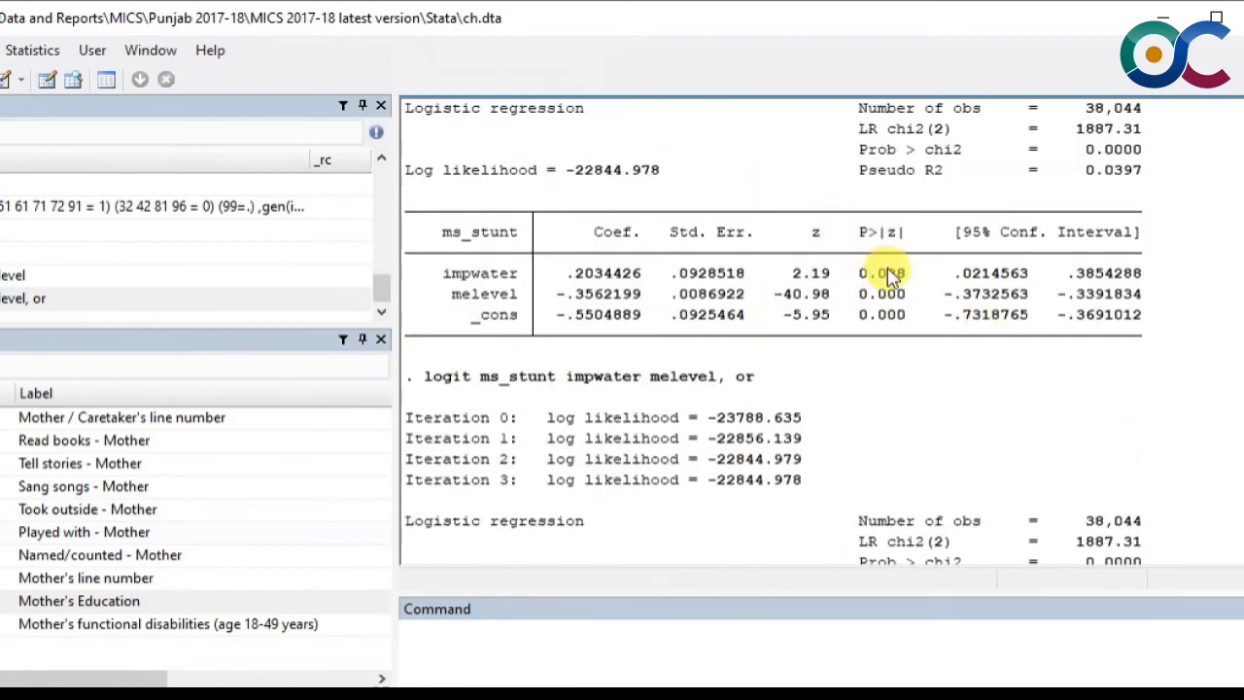
scroll(884, 281, down, 3)
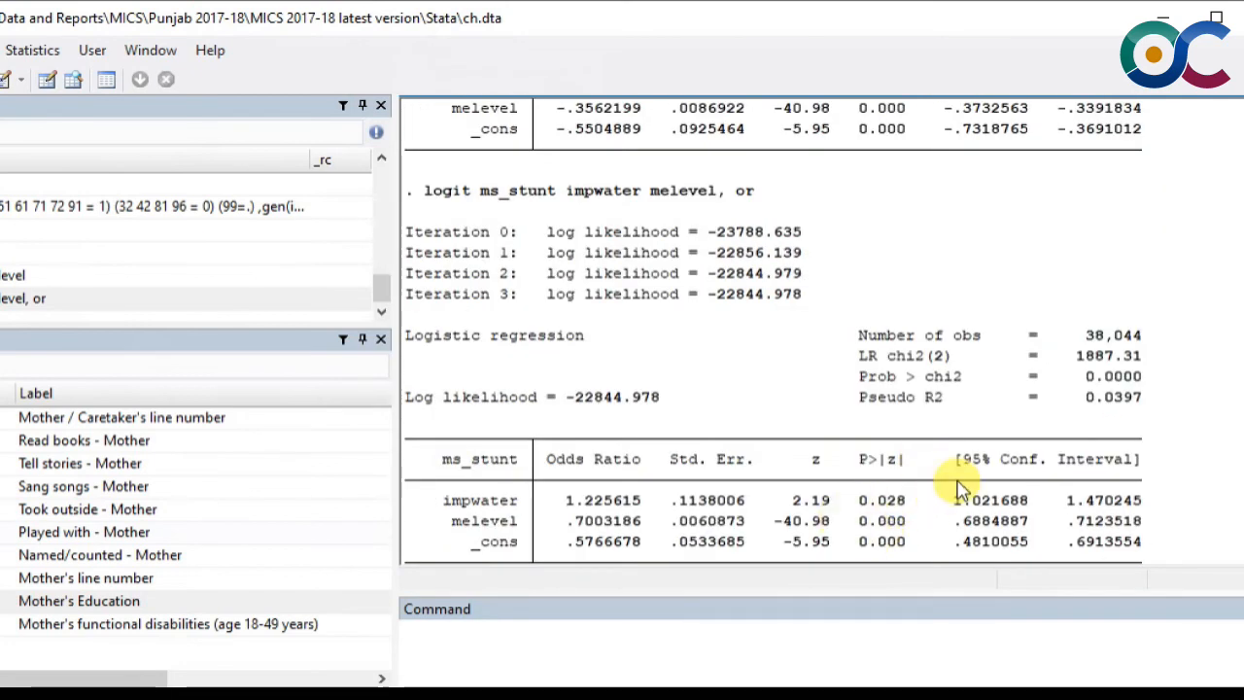
scroll(947, 467, up, 2)
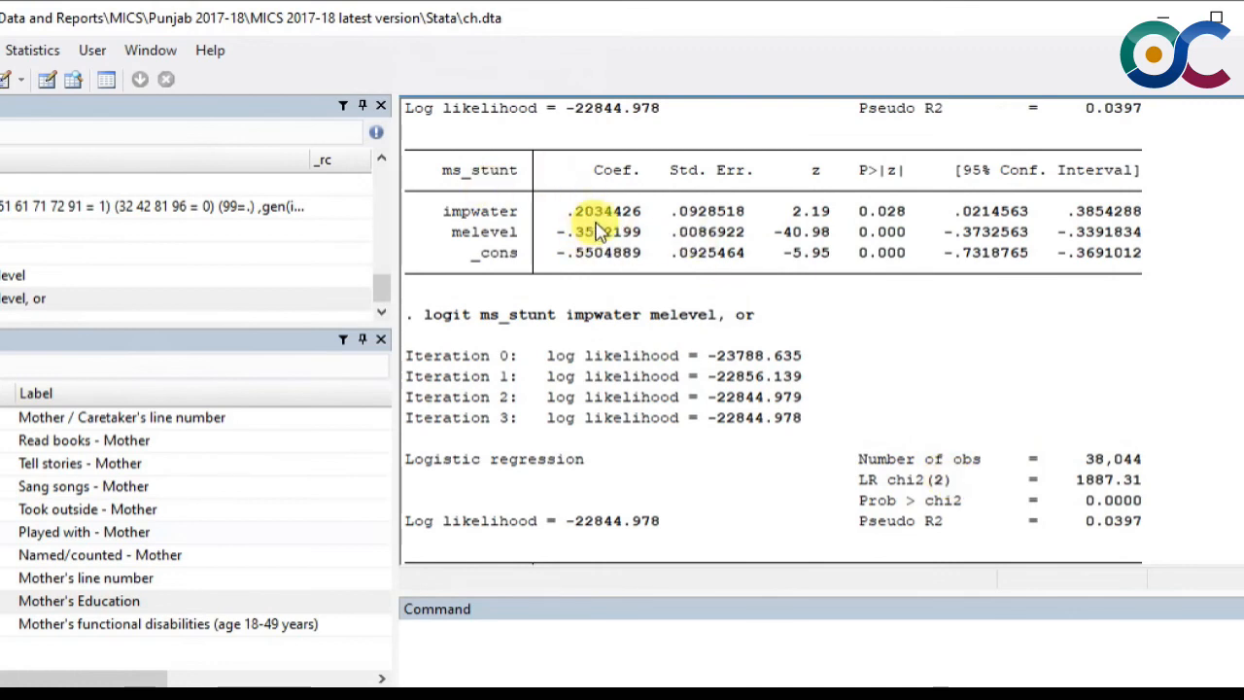
scroll(677, 329, down, 2)
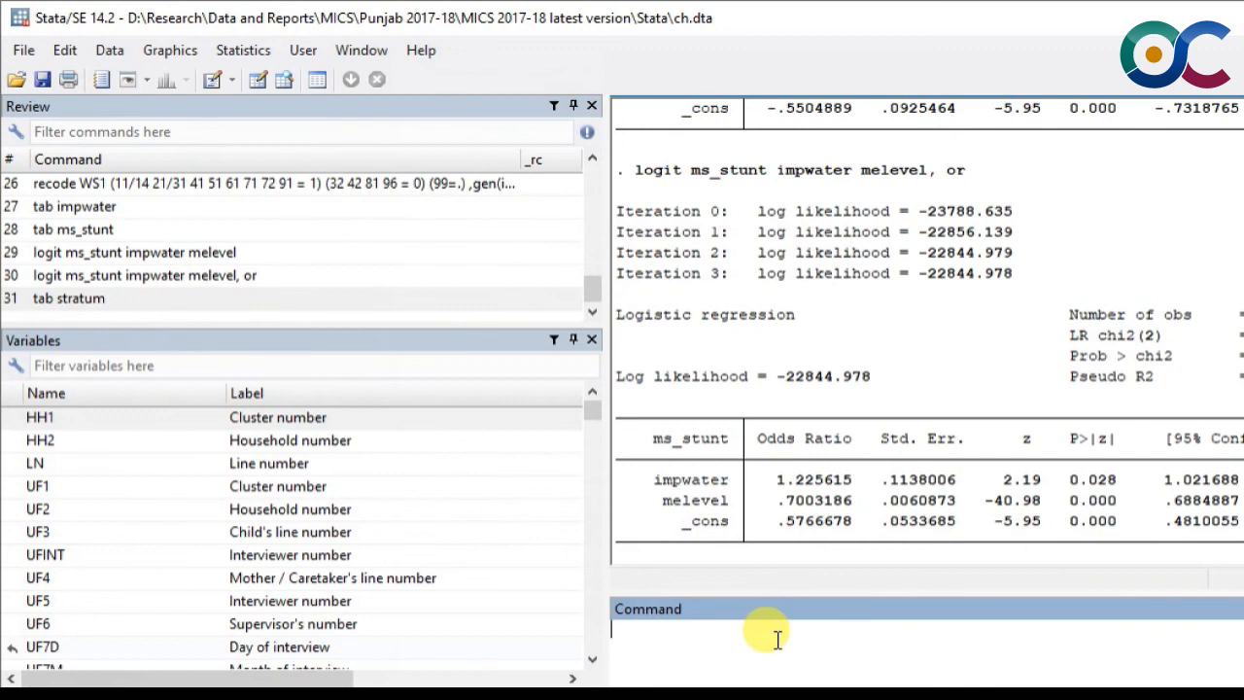
Check the earlier gen weight command and declare the survey design with svyset HH1 [pweight=weight], strata(HH6) singleunit(certainty)
text(svyset HH1 [pweight=weight], strata(HH6) singleunit(certainty))
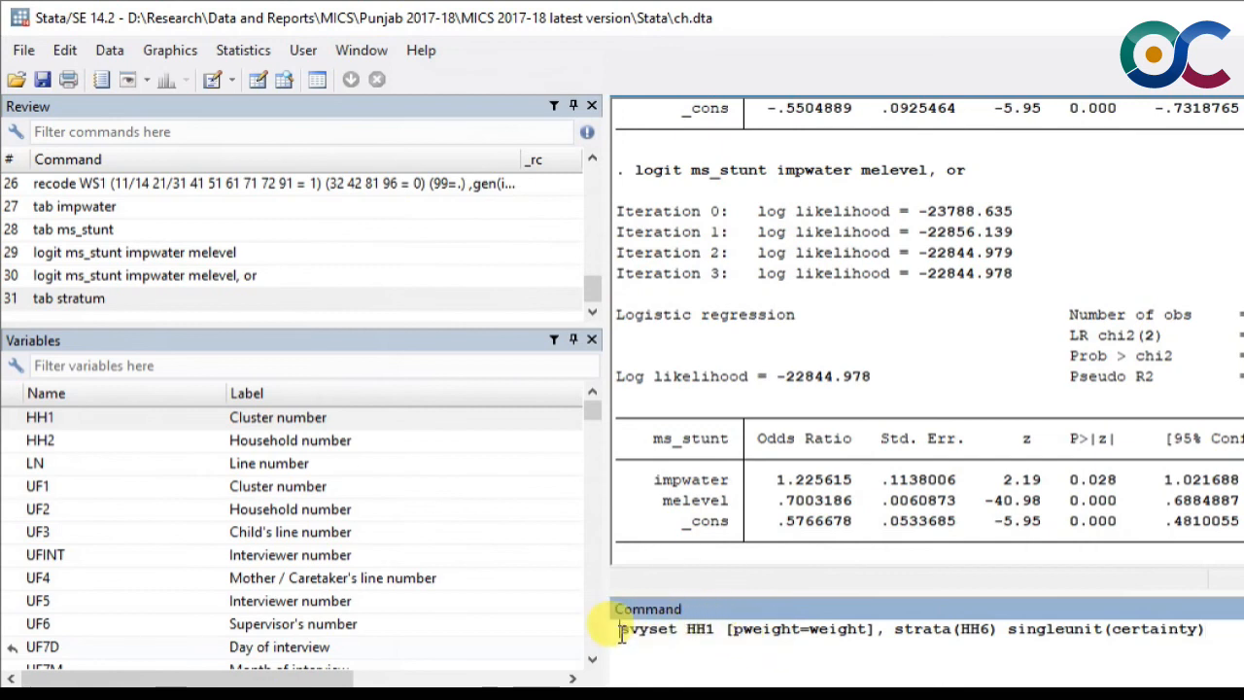
key(BackSpace)
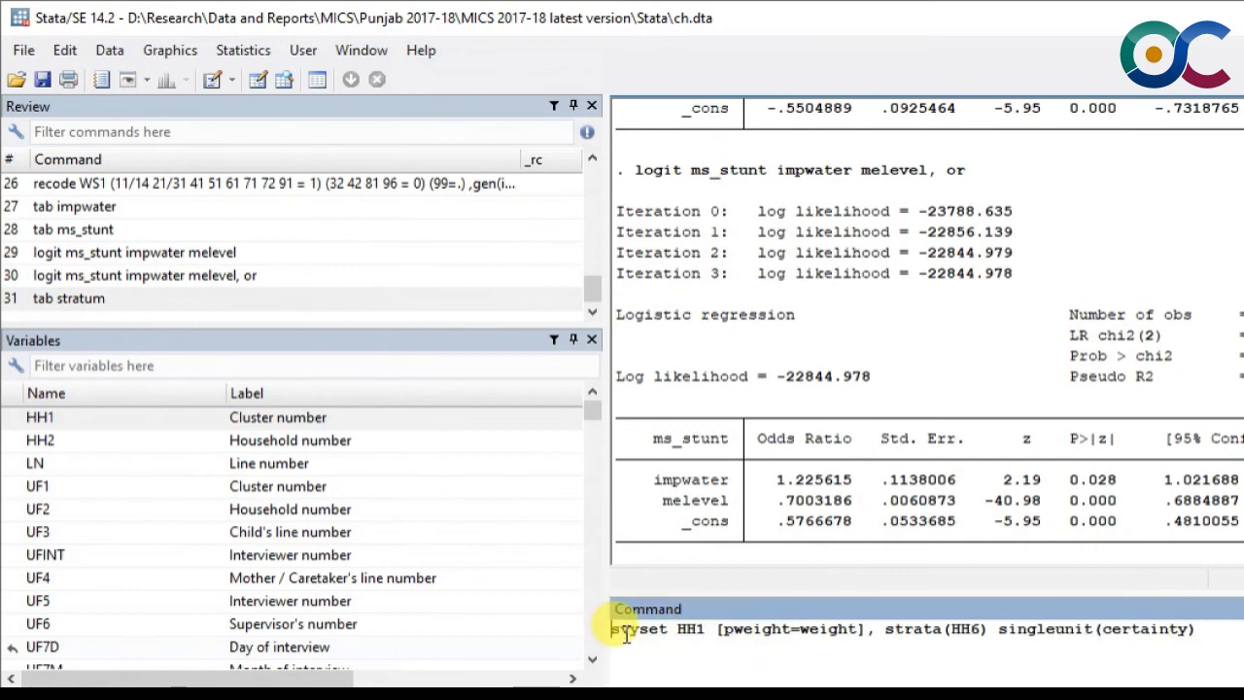
drag(677, 628, 709, 629)
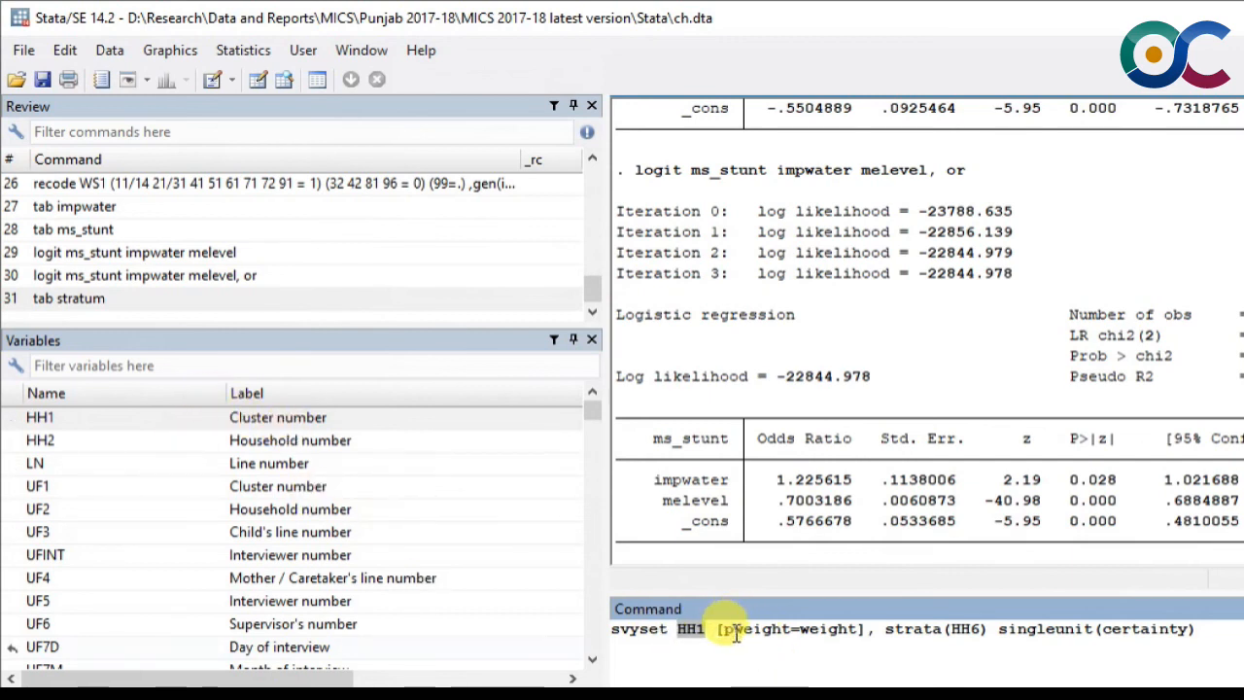
click(734, 627)
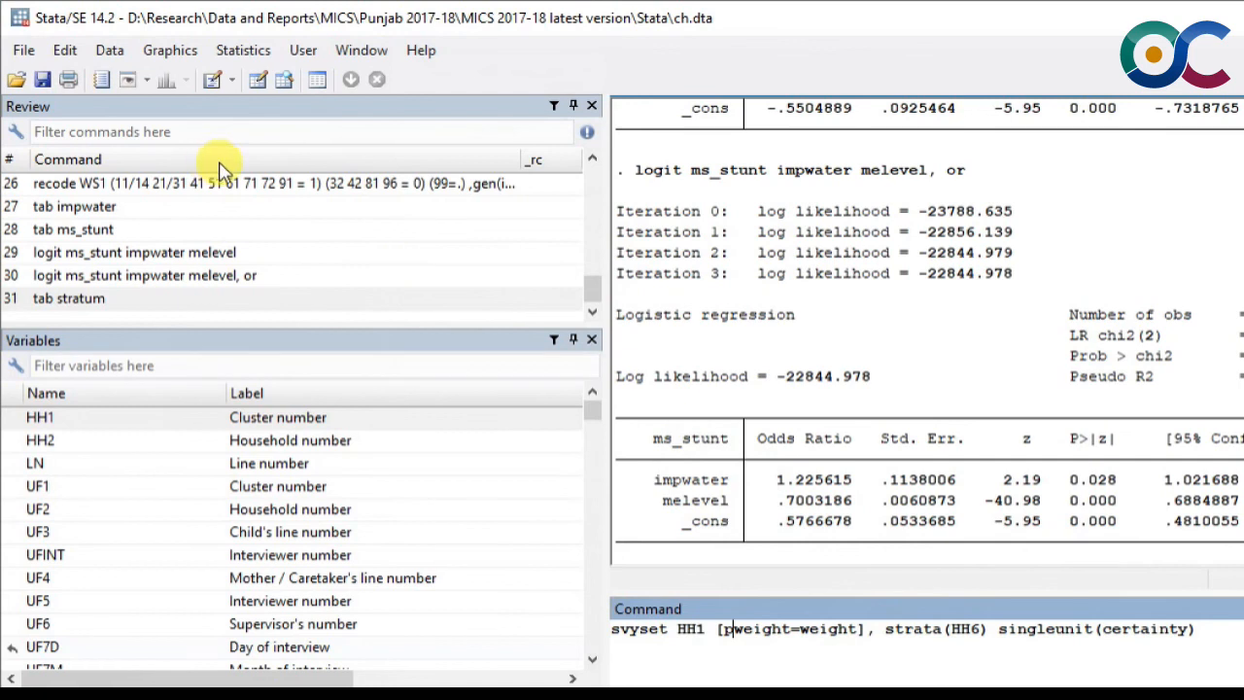
scroll(302, 252, up, 1)
scroll(301, 253, up, 3)
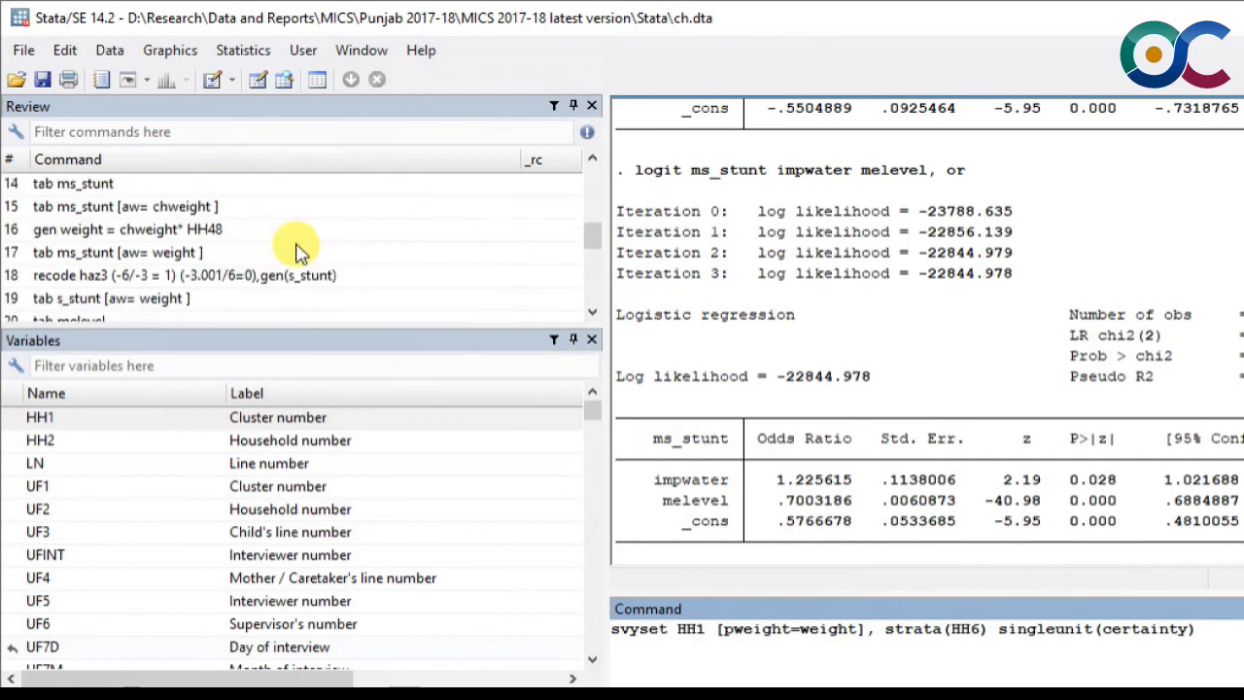
click(143, 228)
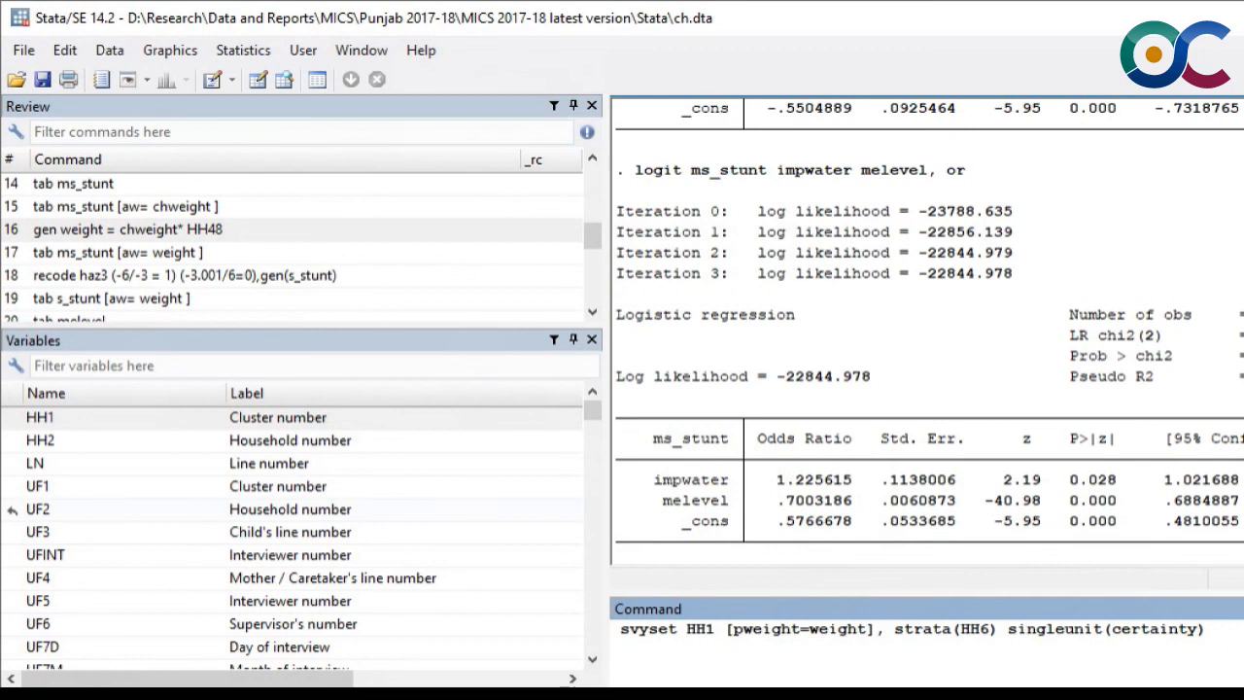
key(Return)
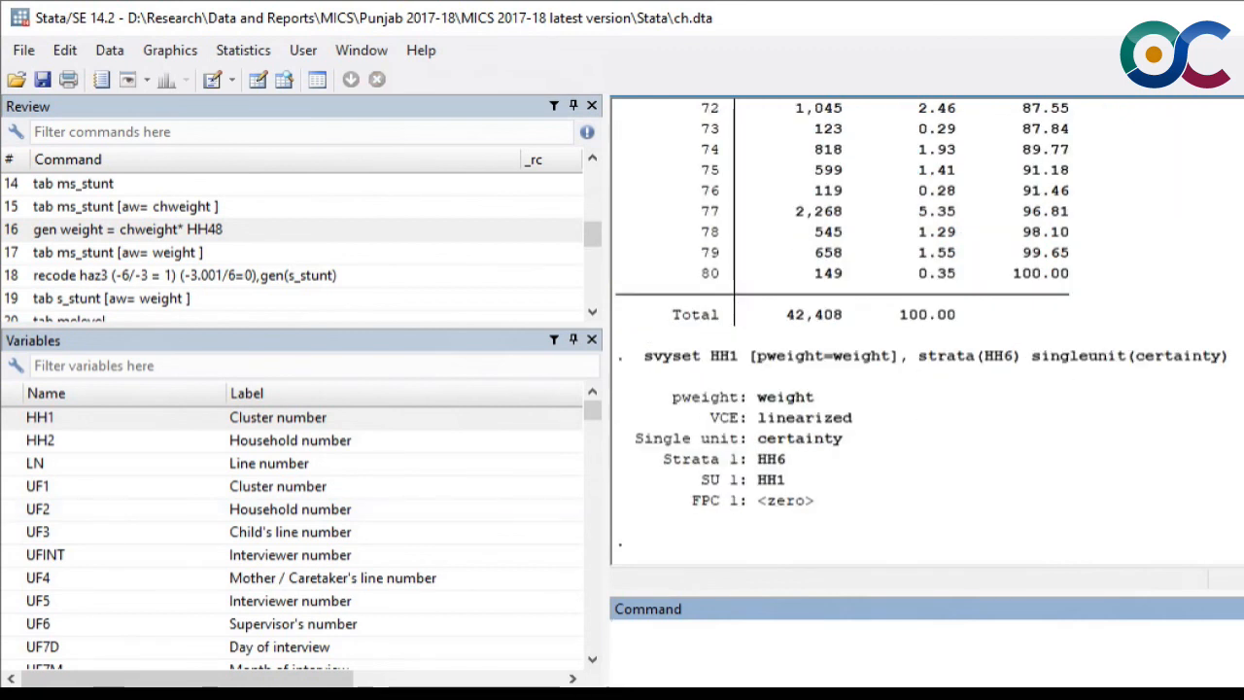
Recall the odds-ratio logit command, prefix it with svy:, and run the survey-weighted model of ms_stunt to show its full output
scroll(436, 304, down, 3)
scroll(437, 304, down, 2)
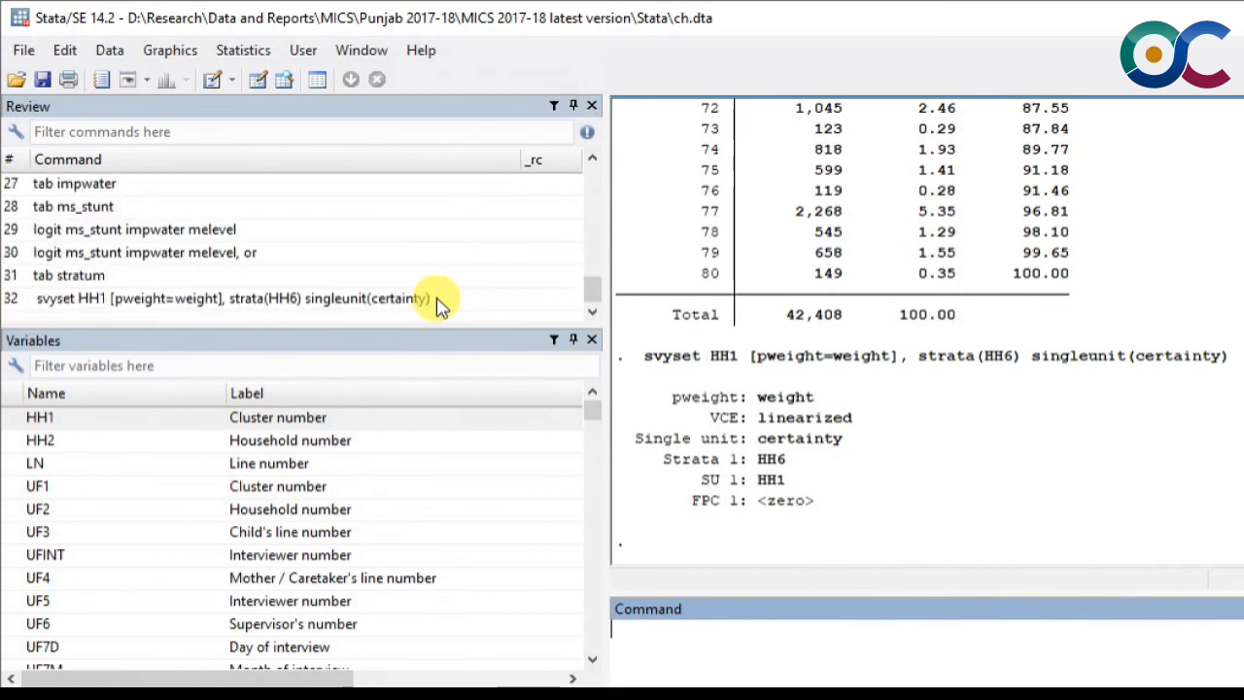
click(132, 252)
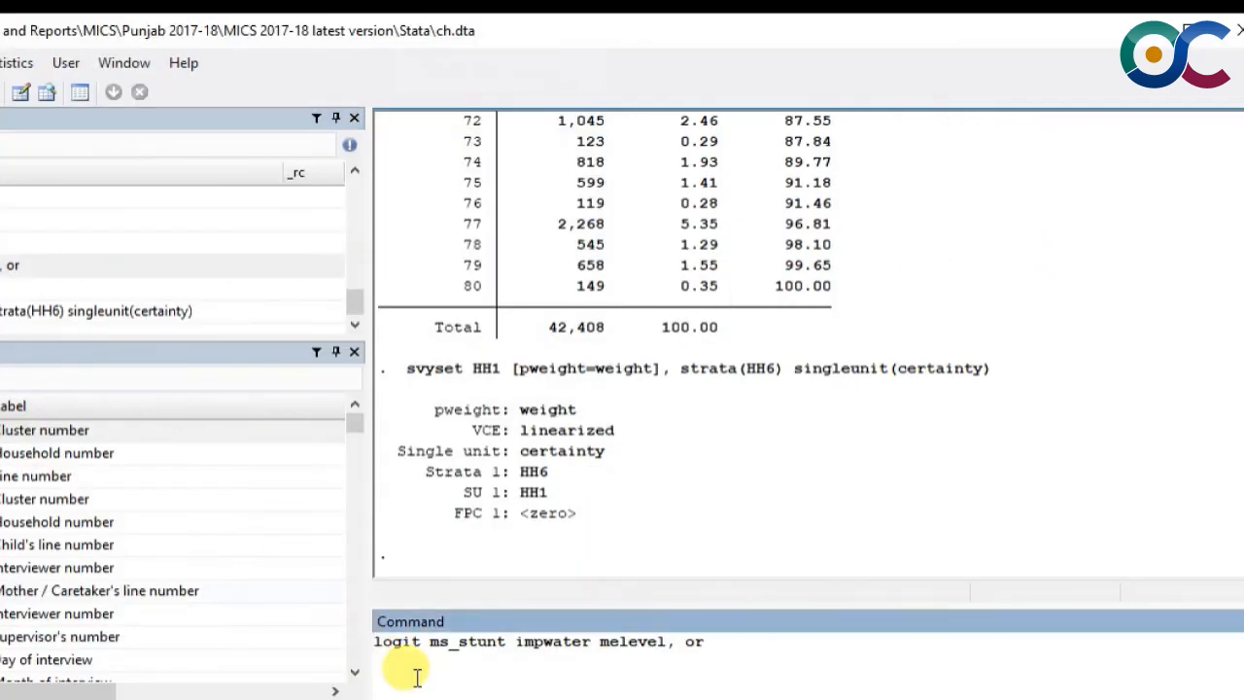
key(Home)
text(svy)
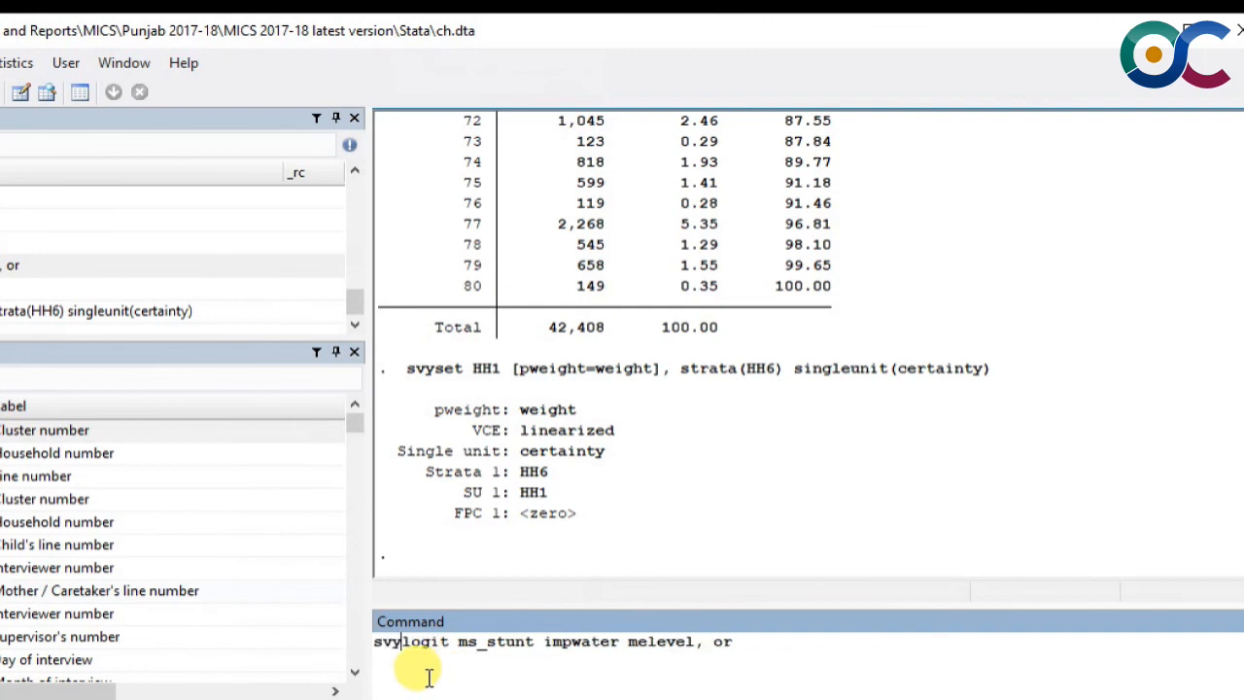
text(:)
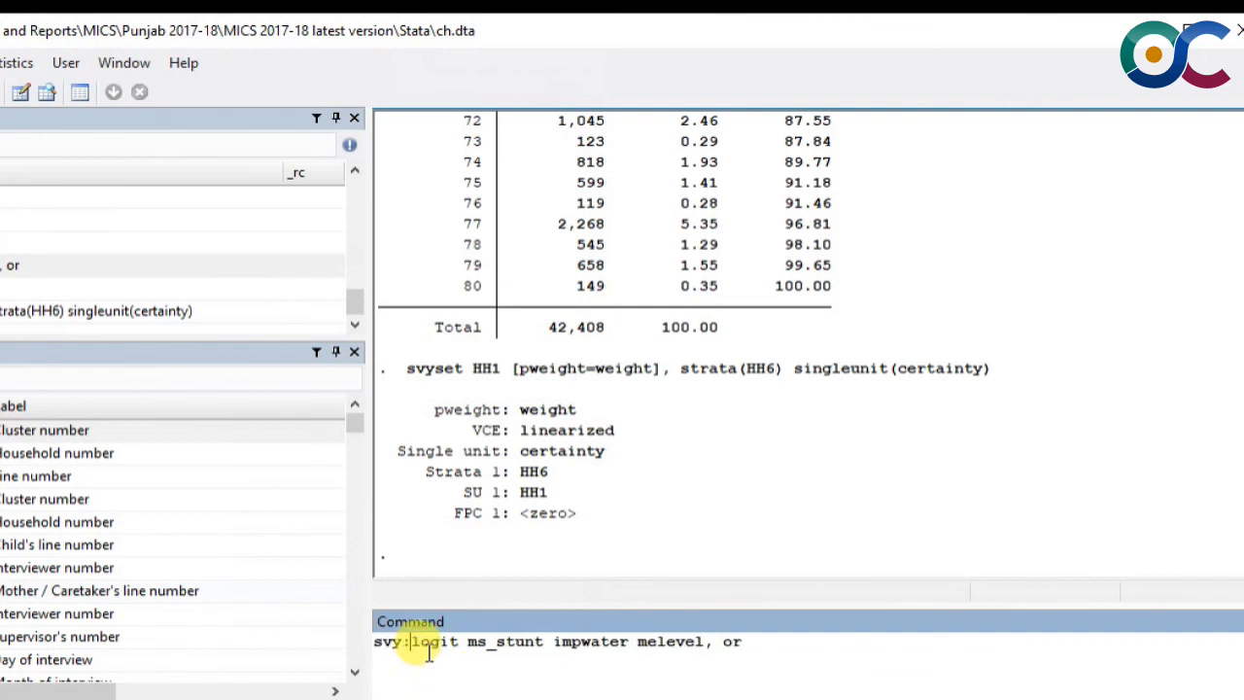
click(797, 652)
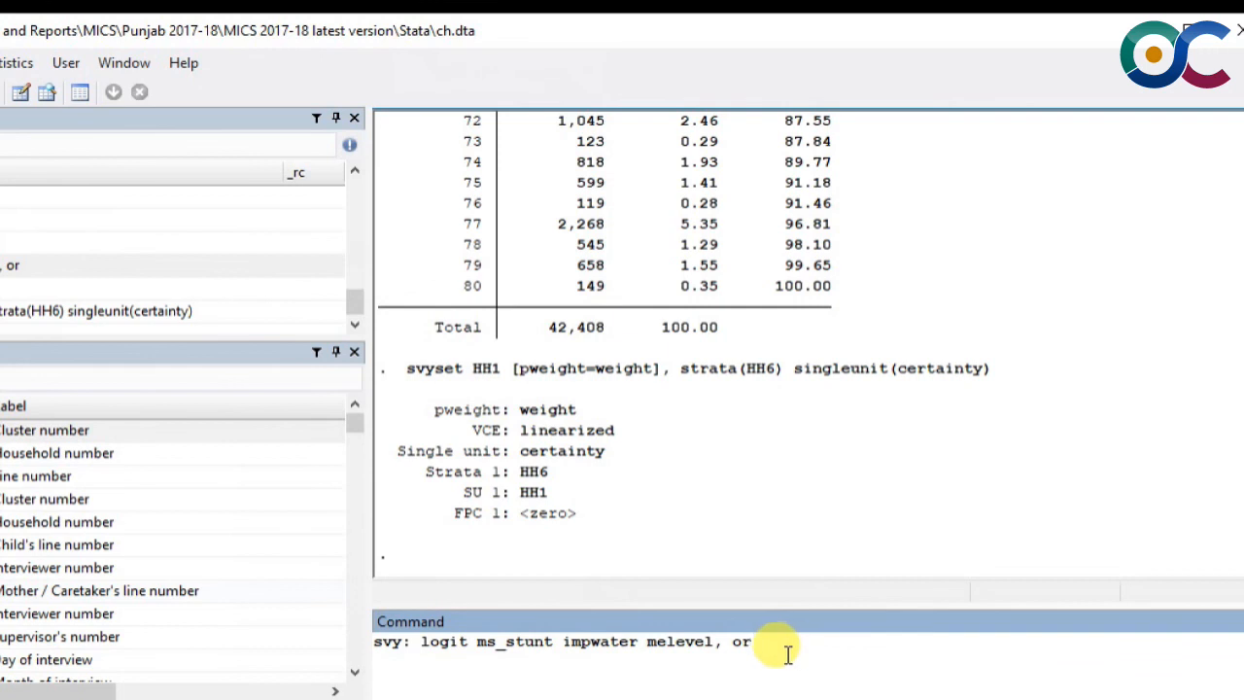
key(Return)
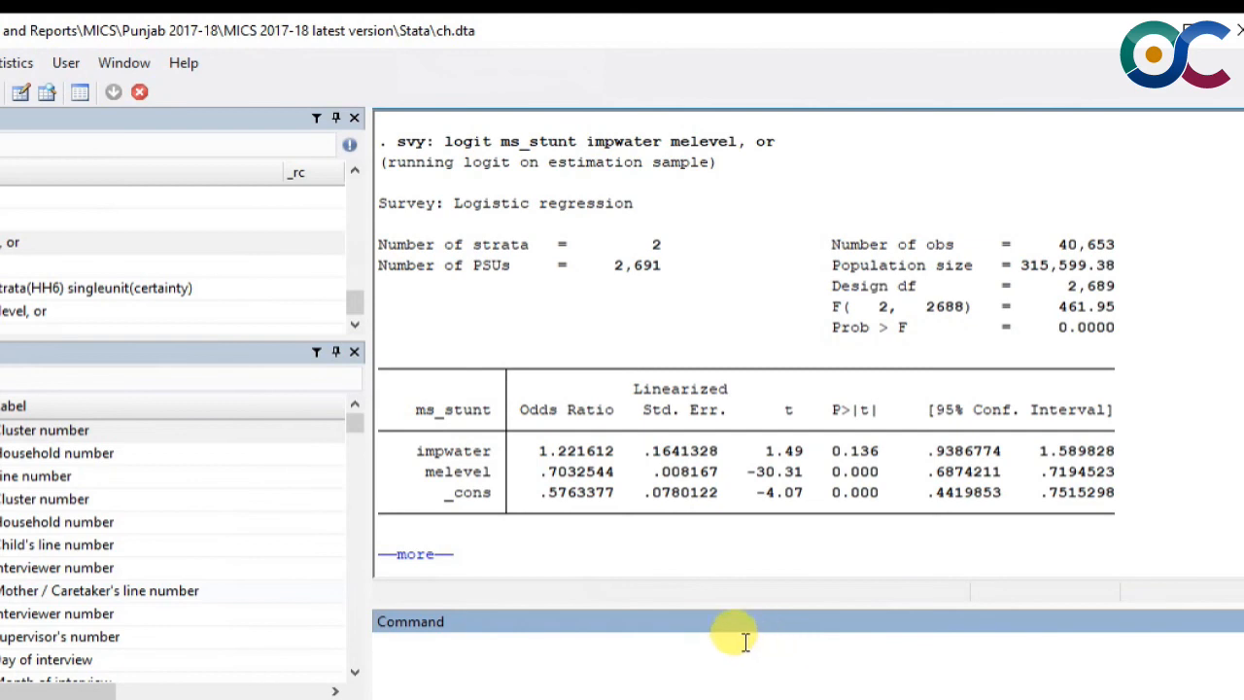
click(434, 560)
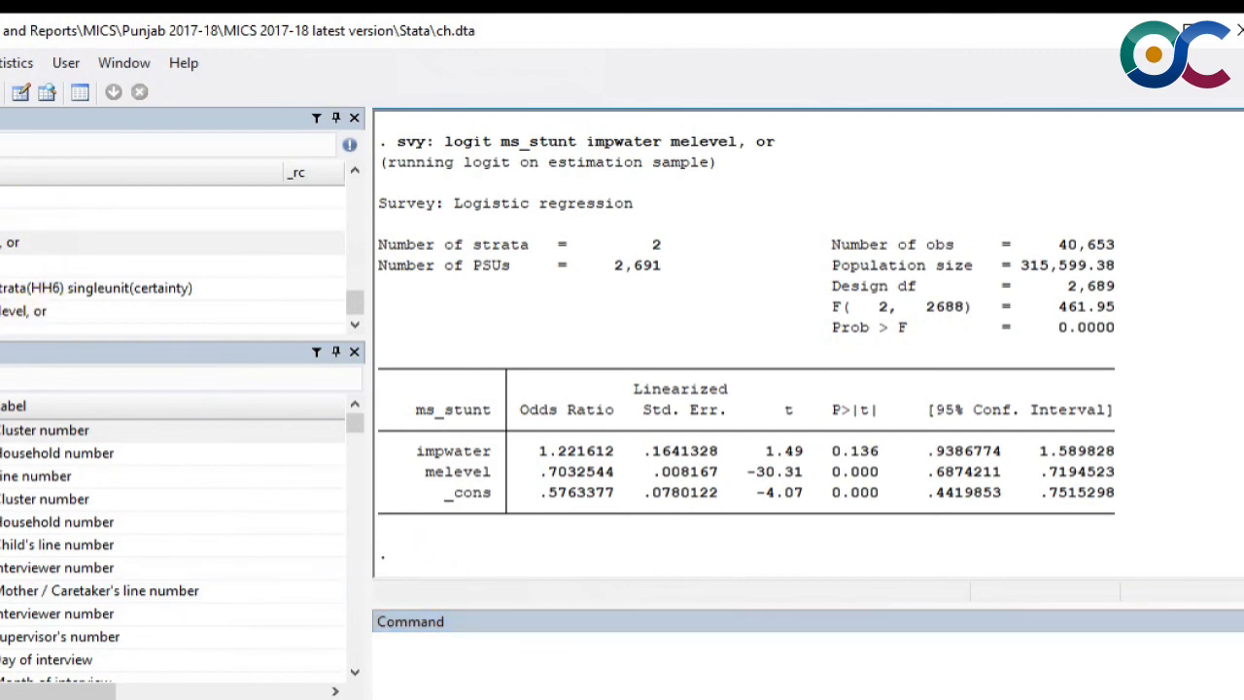
Rerun the earlier unweighted command logit ms_stunt impwater melevel, or and show its full output
double_click(12, 242)
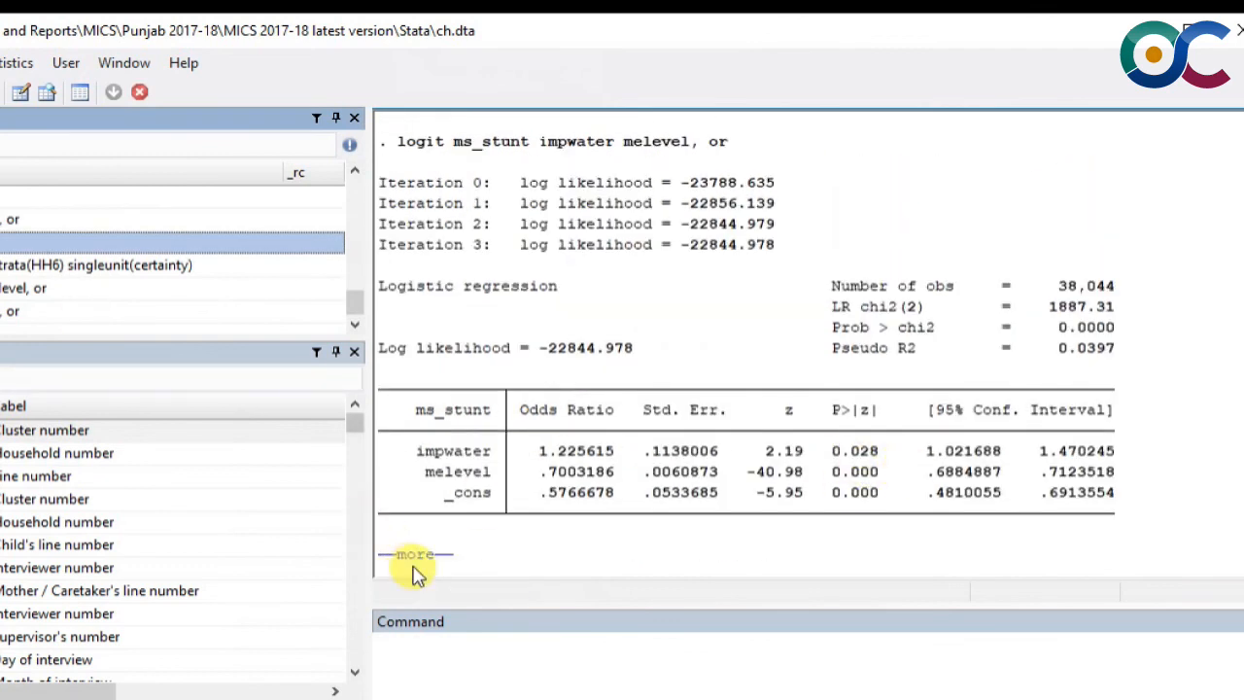
click(415, 560)
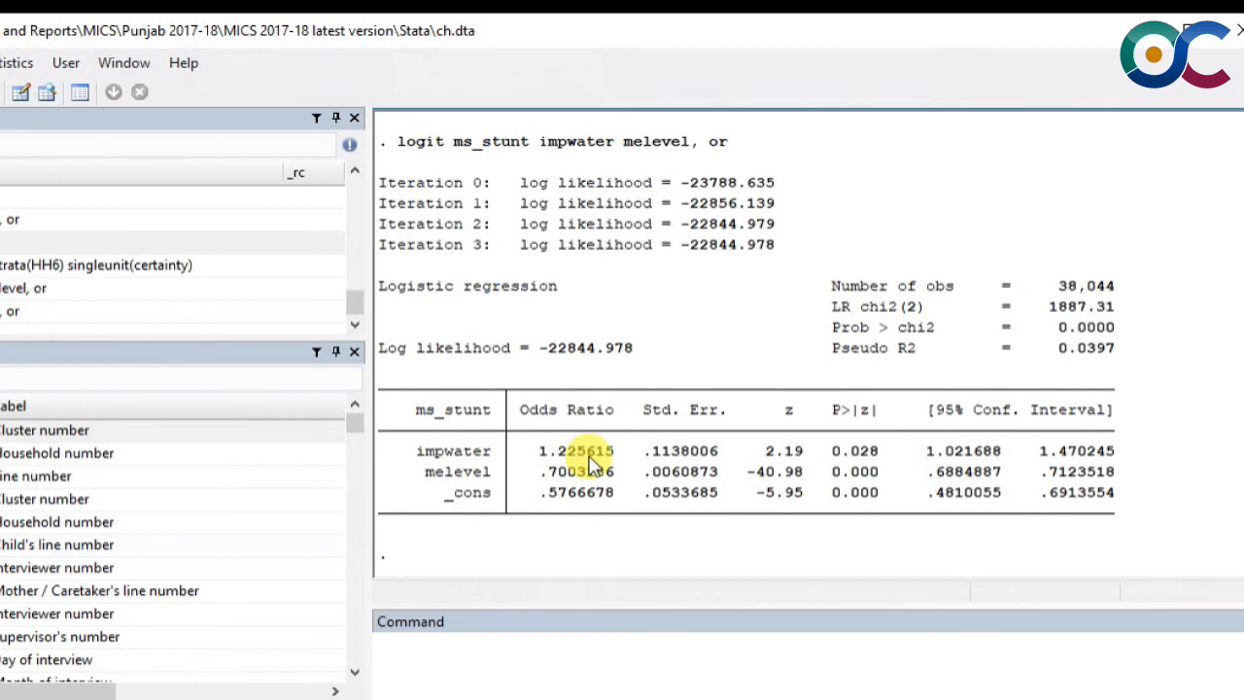
Compare the odds ratios, standard errors and p-values of the survey-weighted logit with those of the unweighted logit
scroll(845, 466, up, 4)
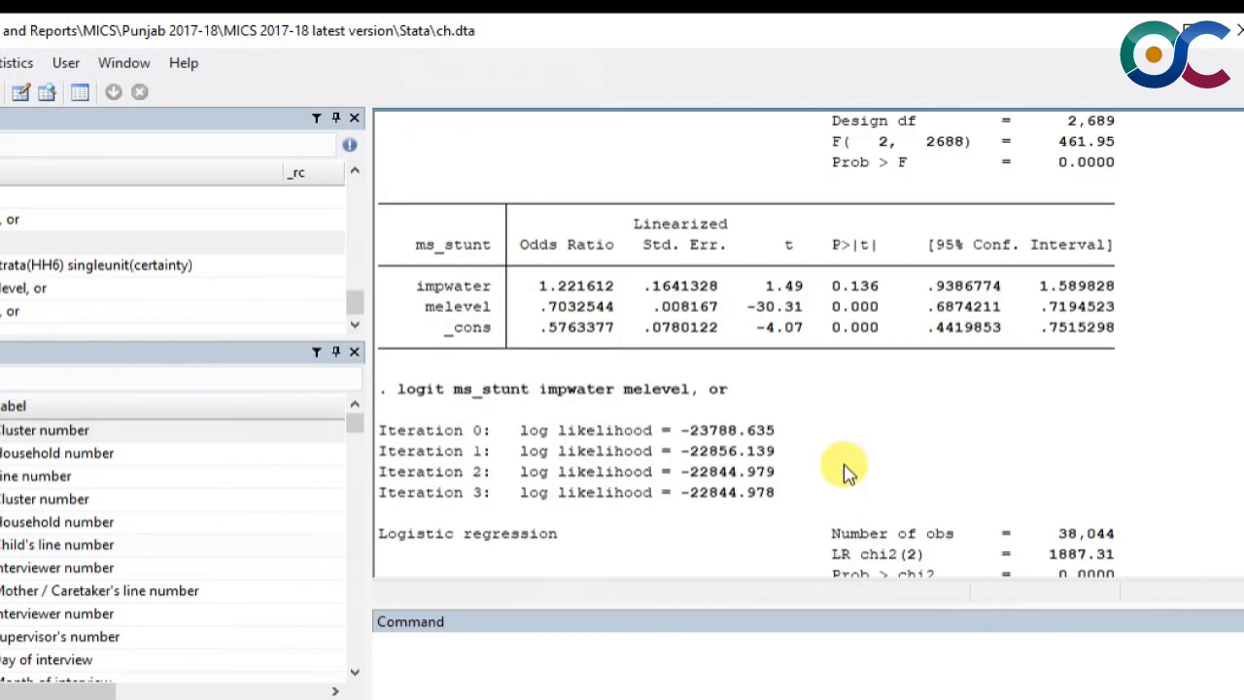
scroll(844, 470, down, 4)
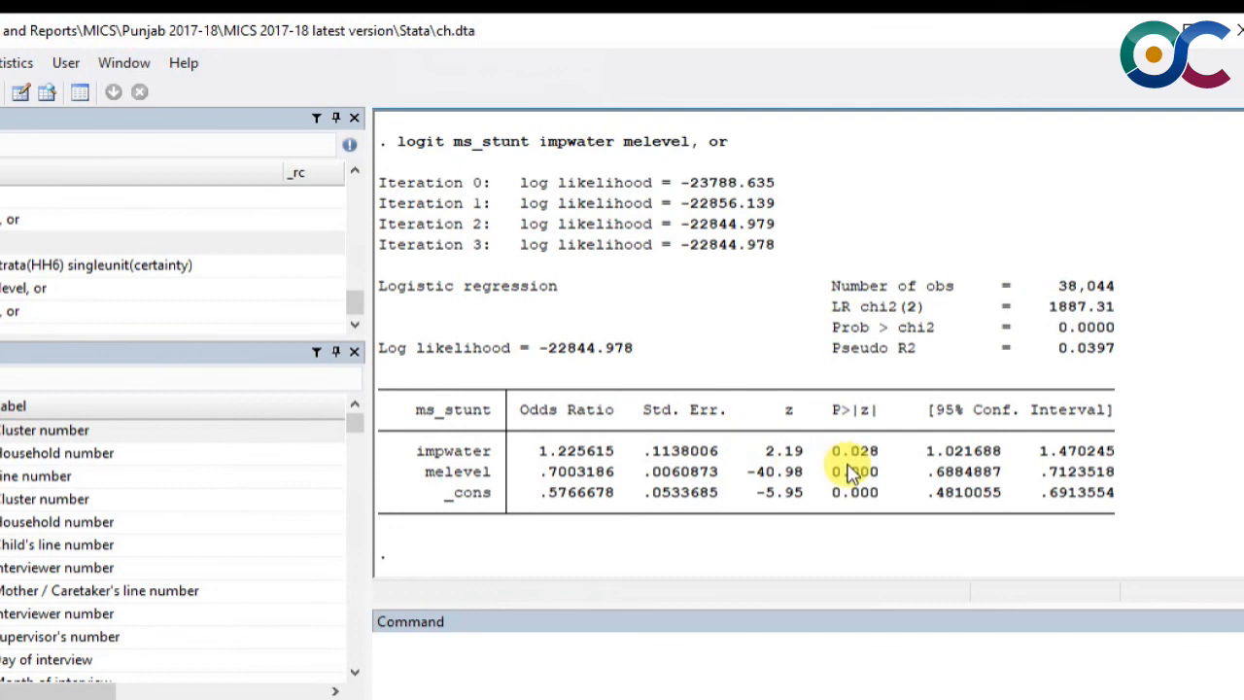
scroll(709, 372, up, 3)
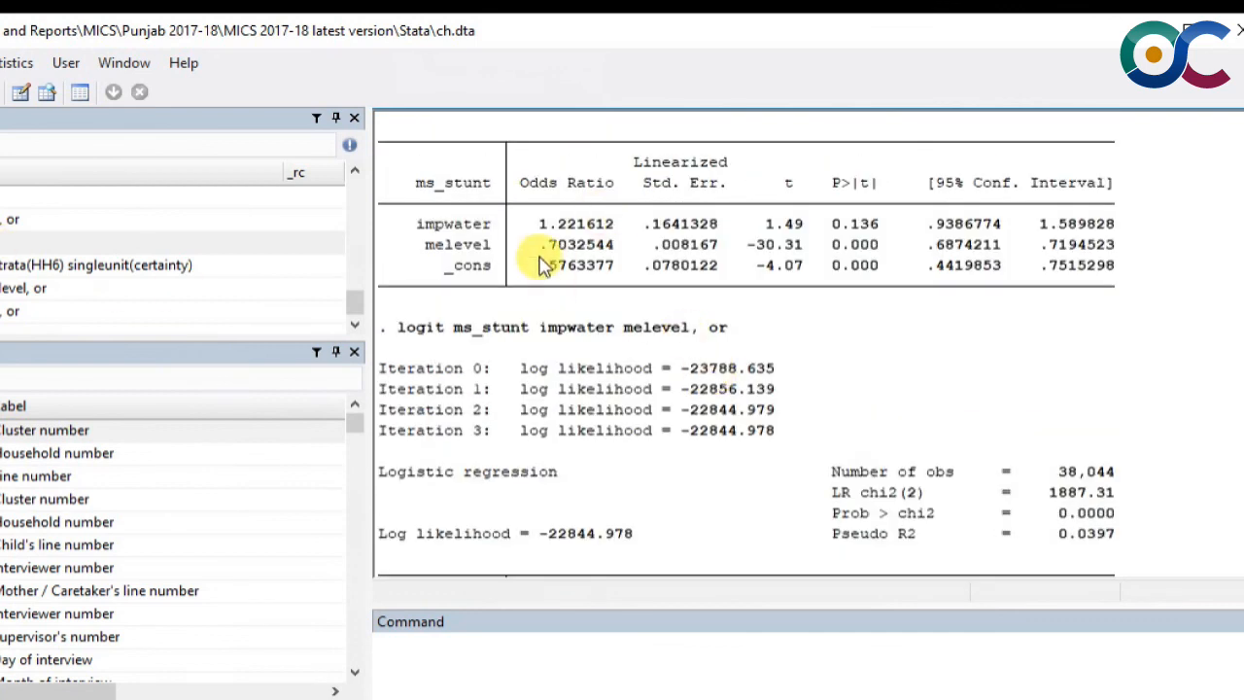
scroll(654, 414, down, 3)
scroll(630, 248, up, 3)
scroll(736, 490, down, 3)
scroll(863, 476, up, 3)
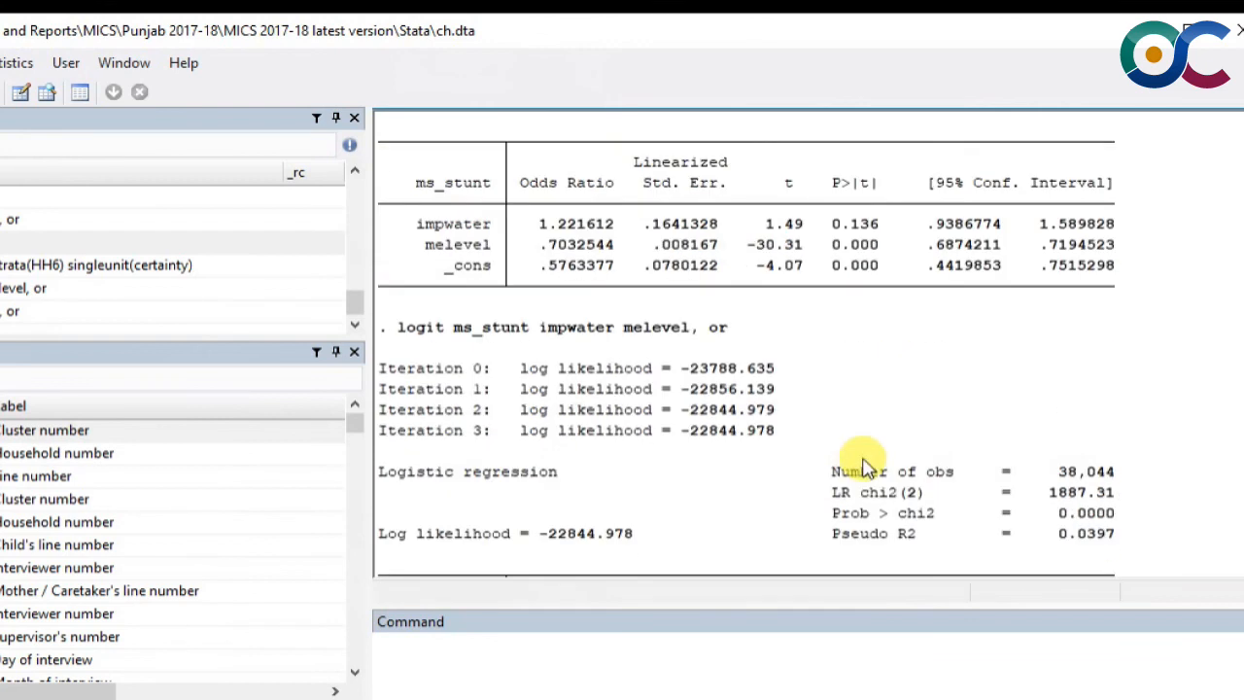
scroll(822, 389, up, 3)
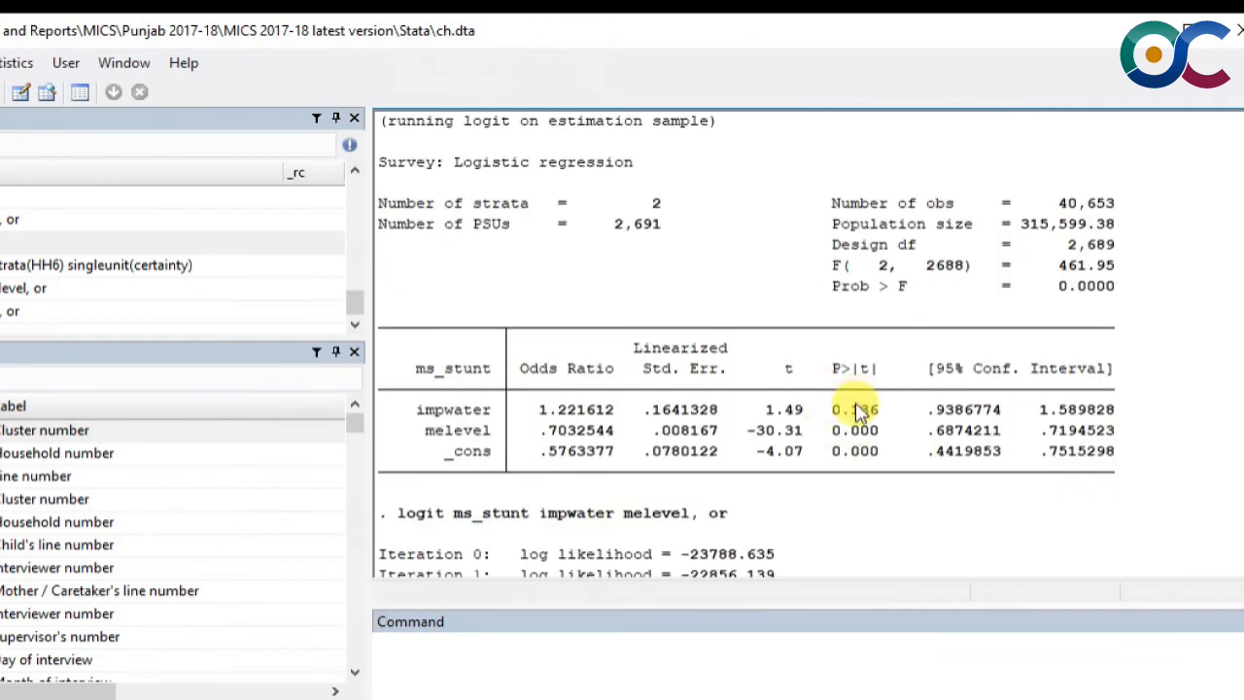
scroll(859, 465, down, 5)
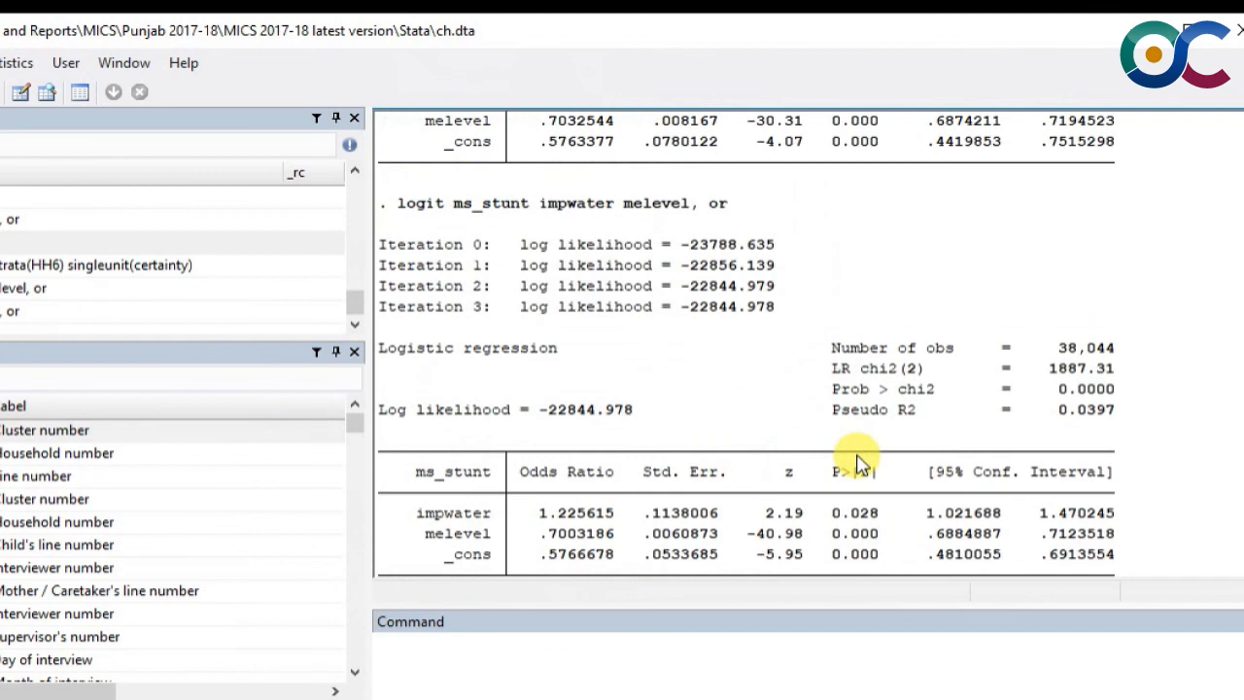
scroll(859, 464, down, 2)
scroll(833, 447, up, 4)
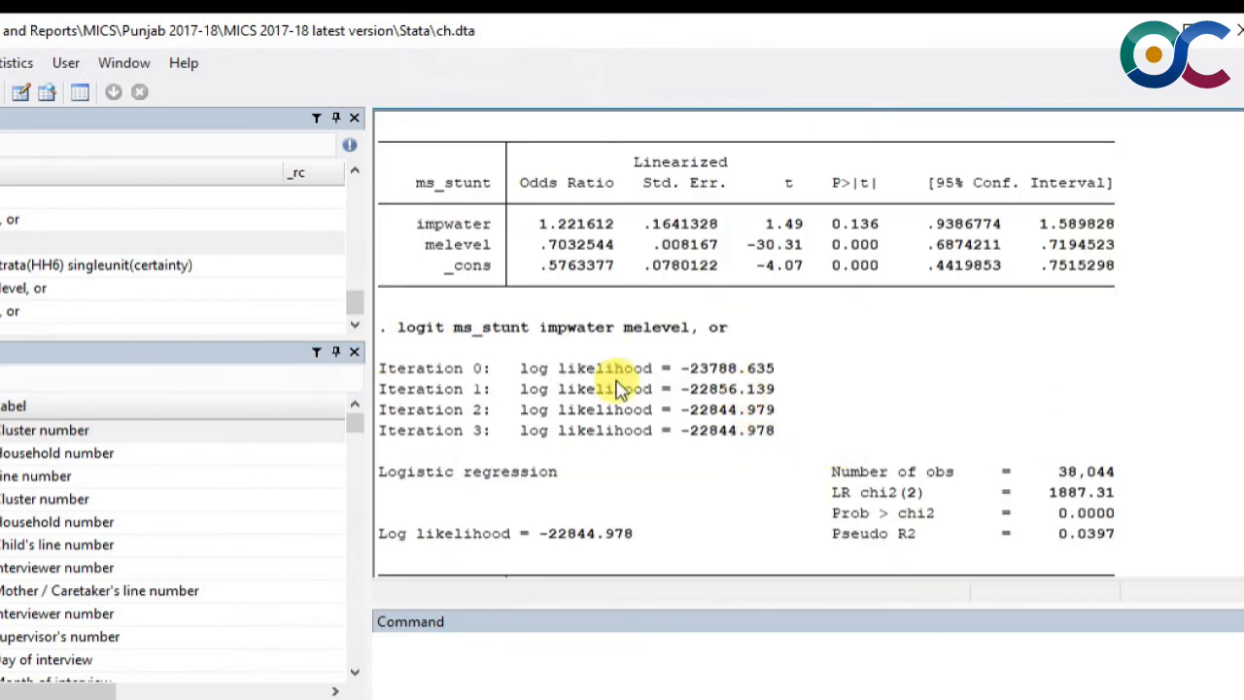
scroll(731, 387, up, 1)
scroll(730, 387, up, 3)
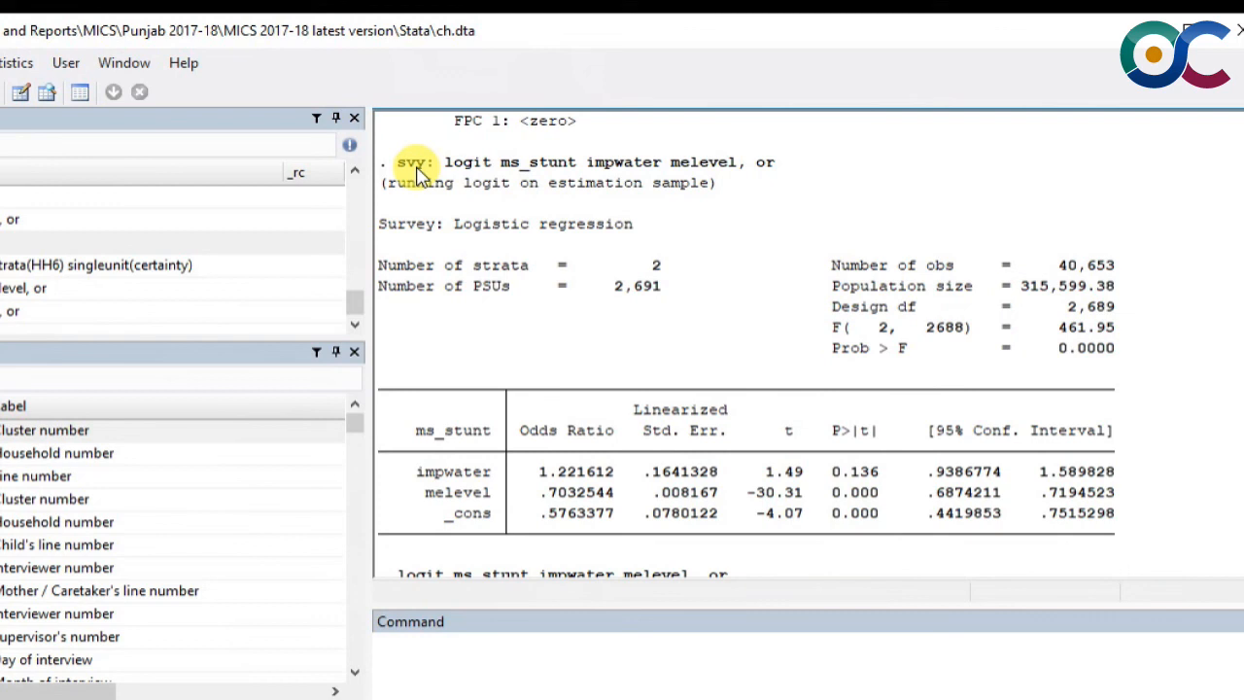
Recall the survey-weighted logit command and rewrite it as svy: reg haz3 impwater melevel, without the or option
click(39, 292)
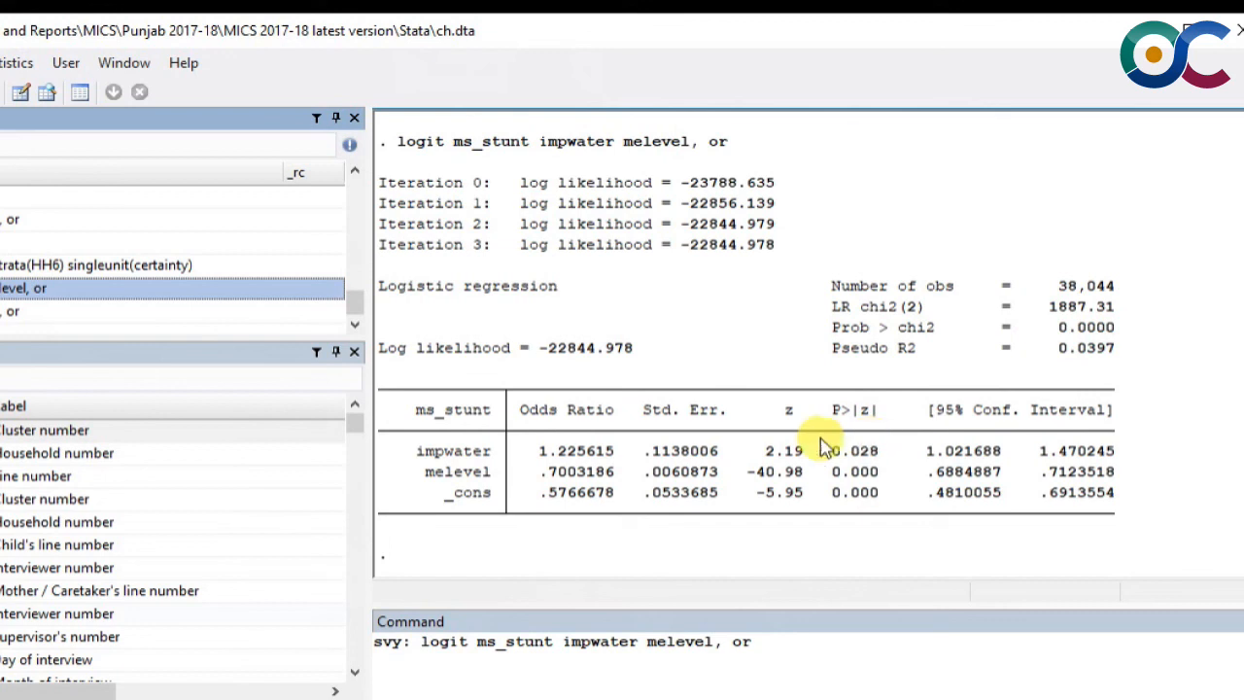
drag(422, 641, 556, 641)
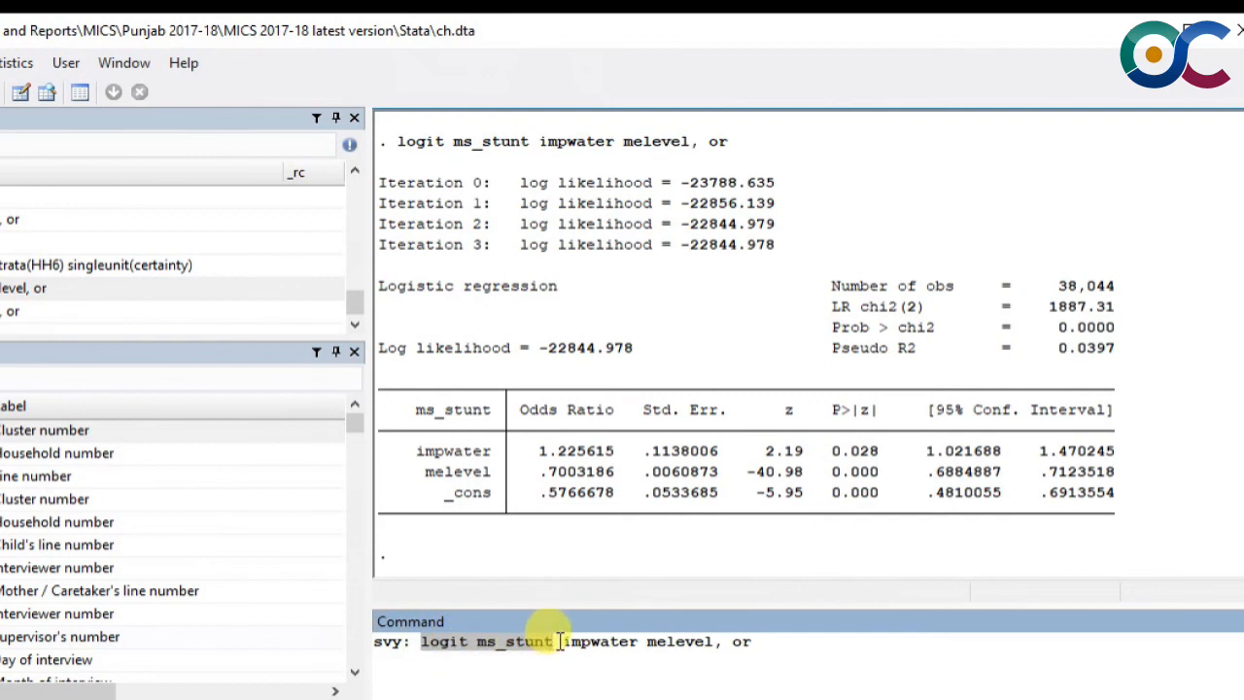
text(reg)
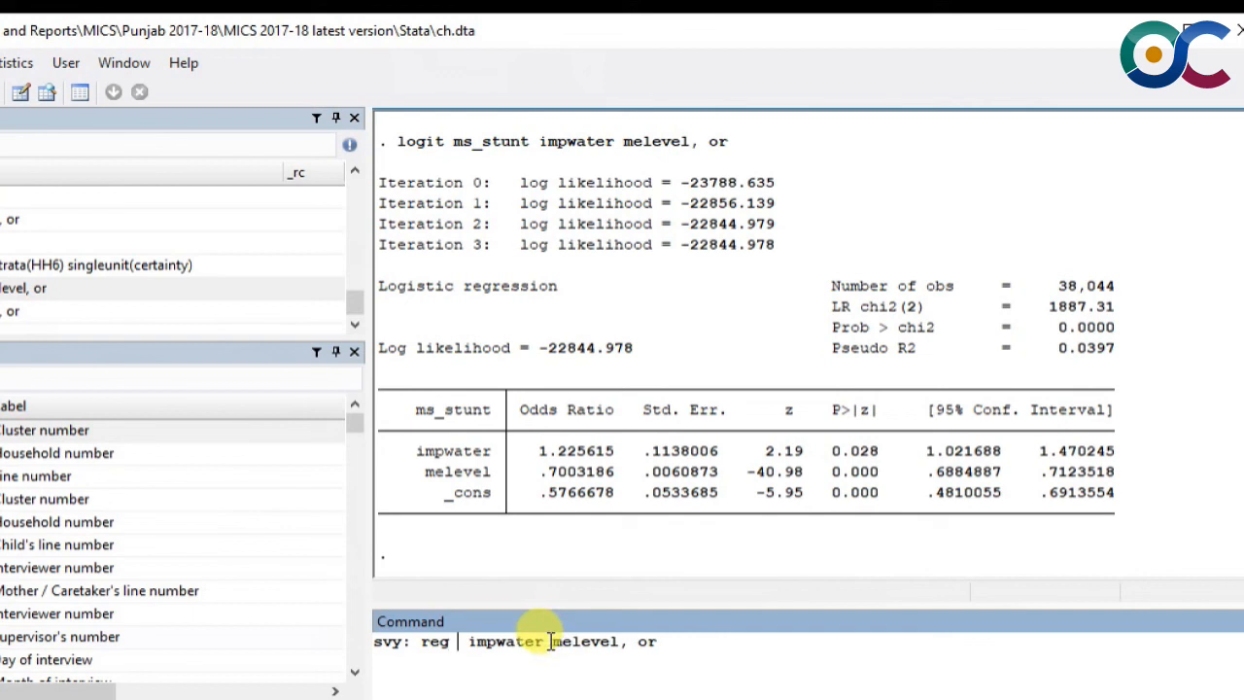
text( haz3)
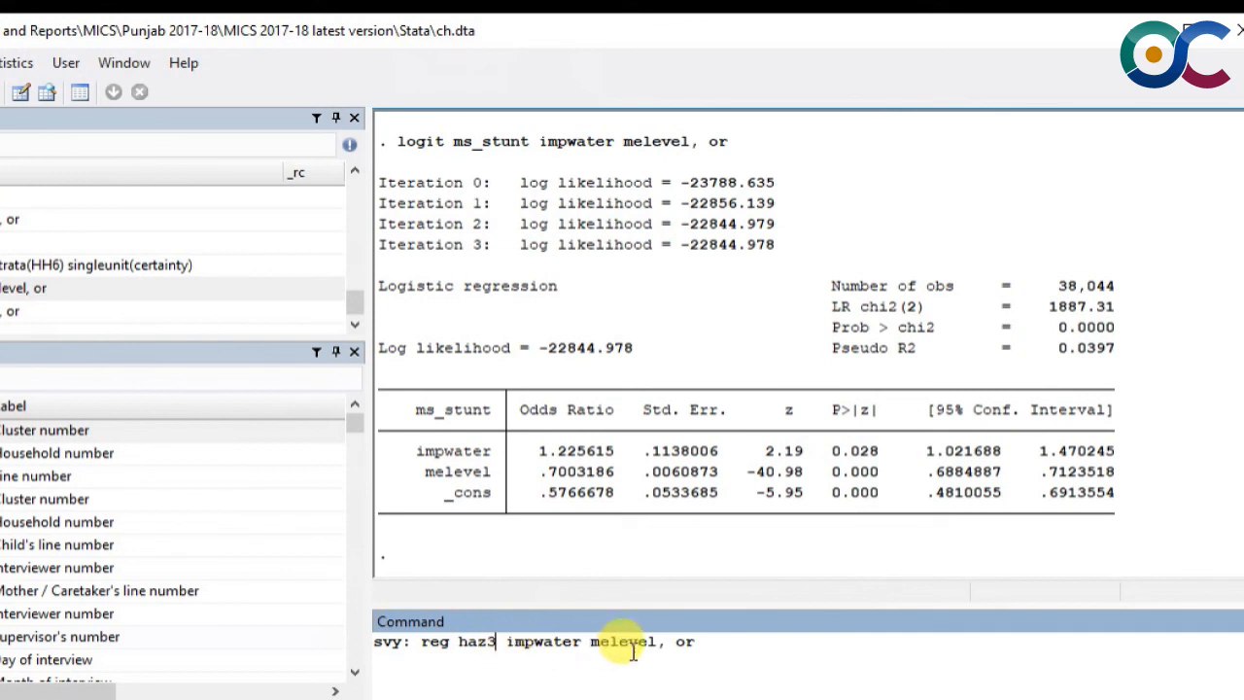
drag(659, 641, 746, 645)
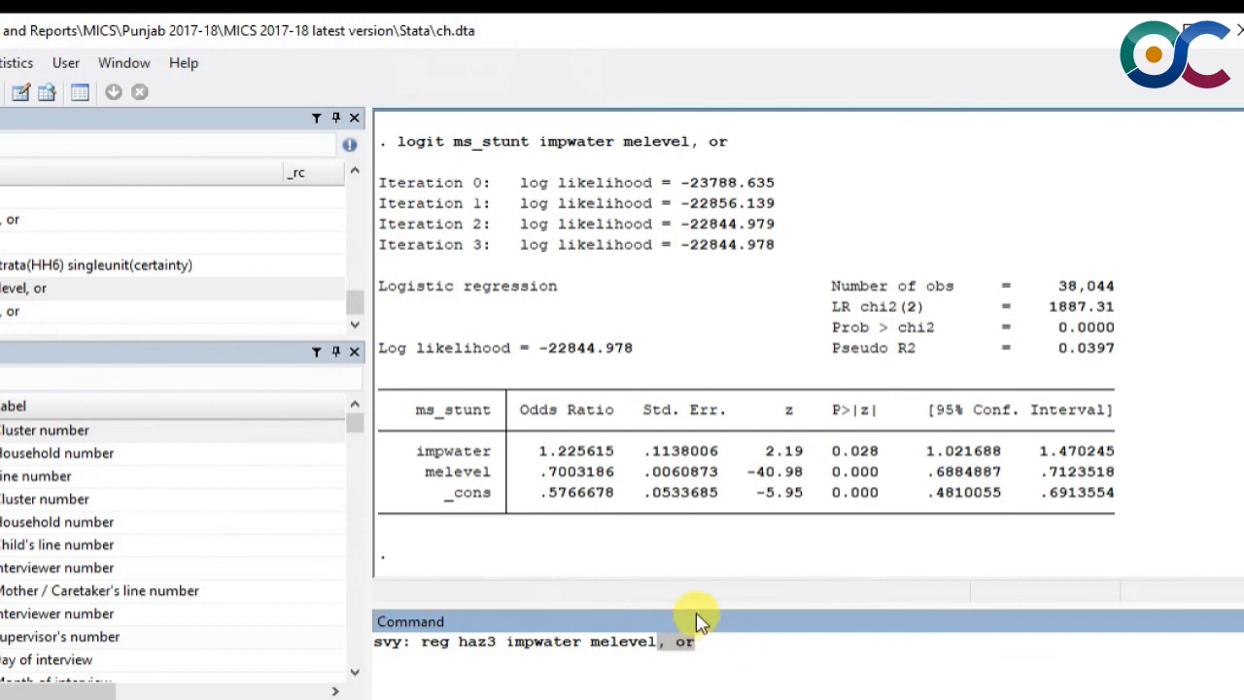
key(BackSpace)
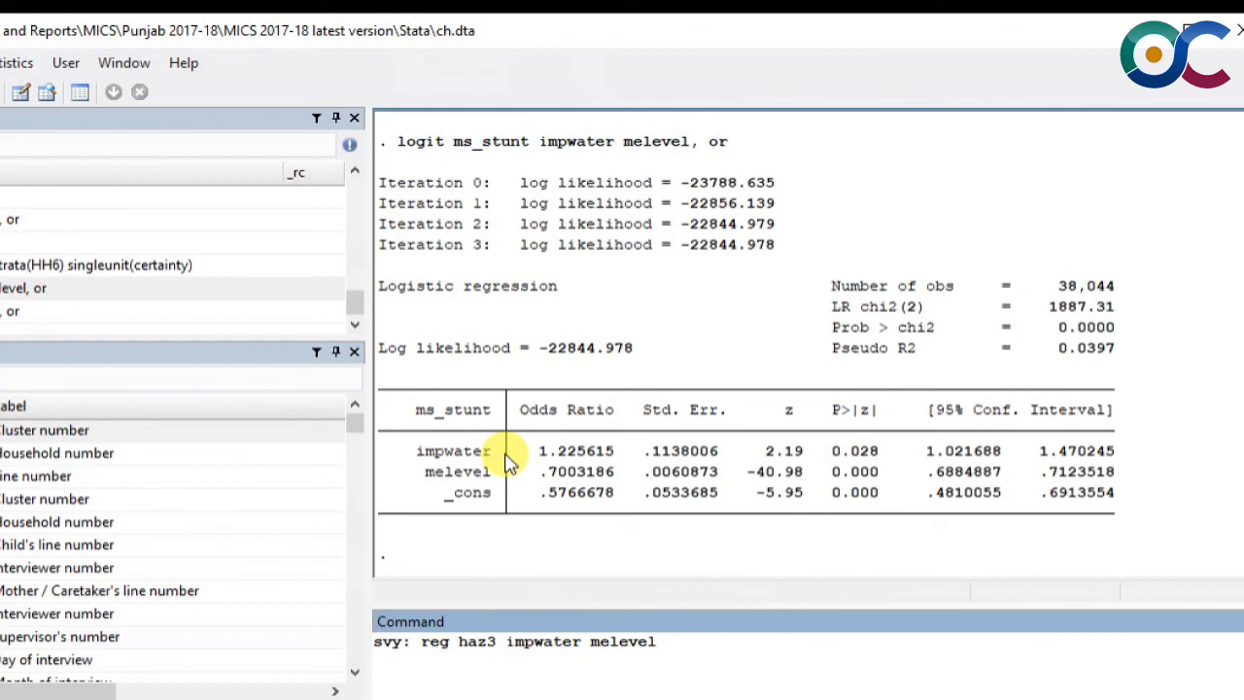
Run the survey-weighted linear regression of haz3 on impwater and melevel, show its full output and review the coefficients
key(Return)
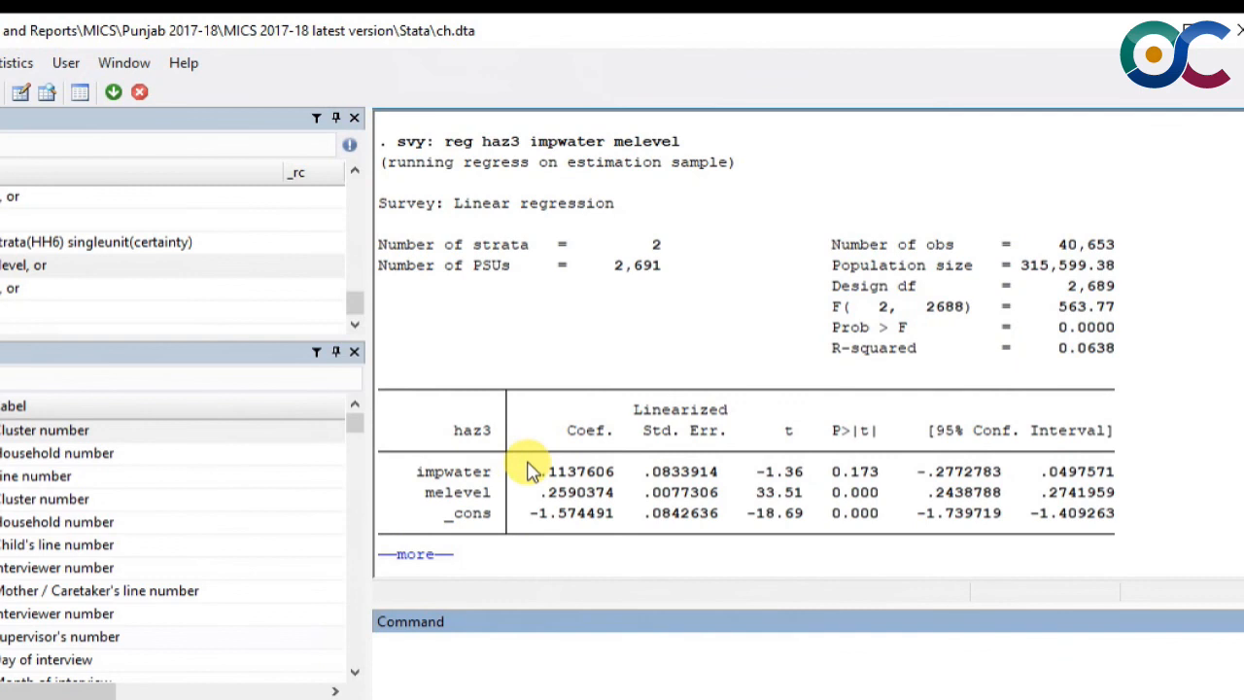
click(430, 559)
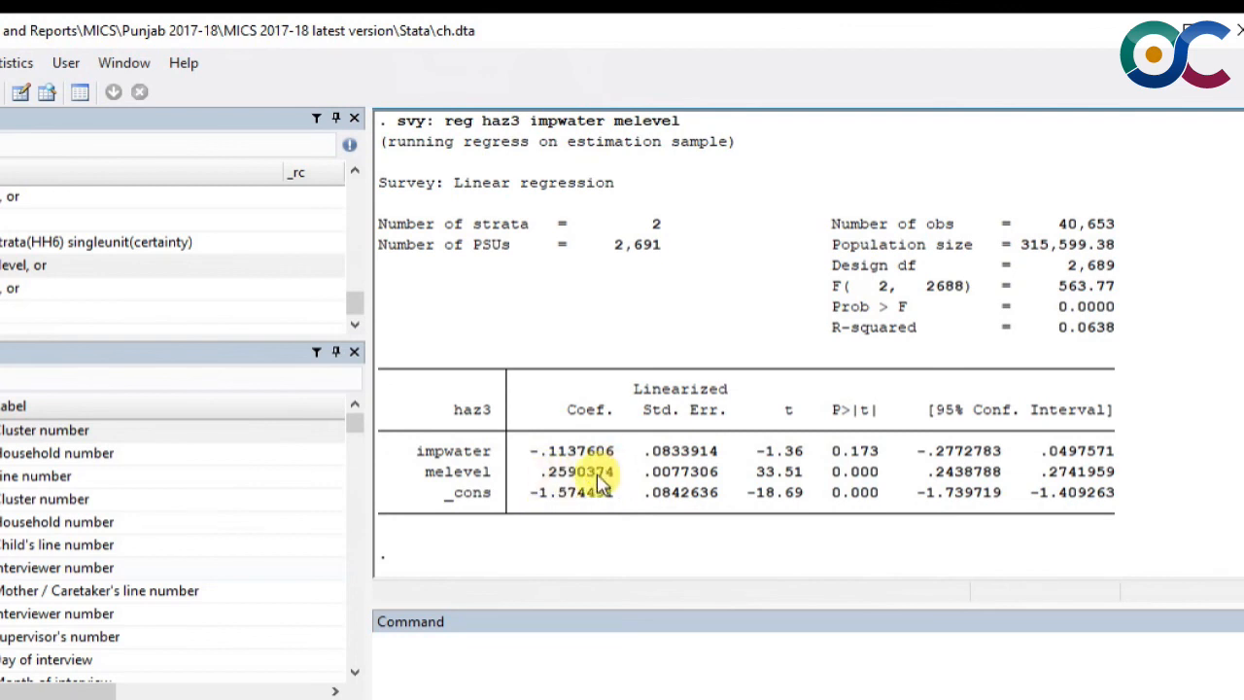
scroll(583, 291, up, 2)
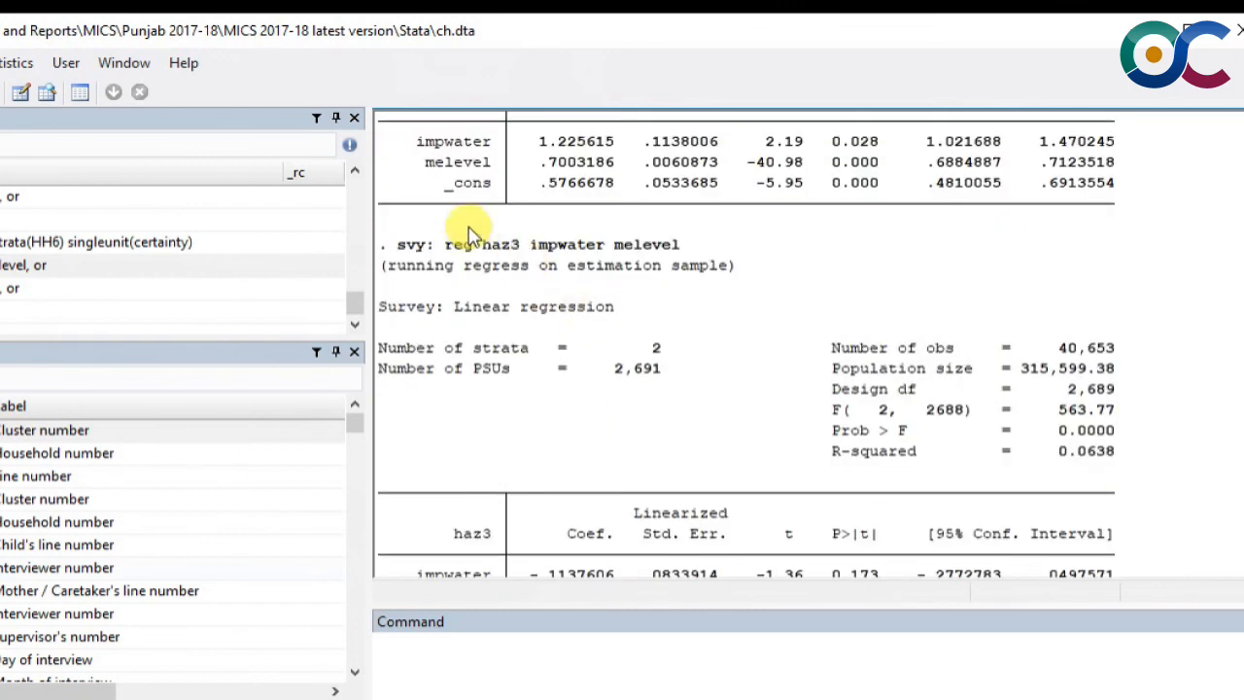
scroll(639, 486, down, 2)
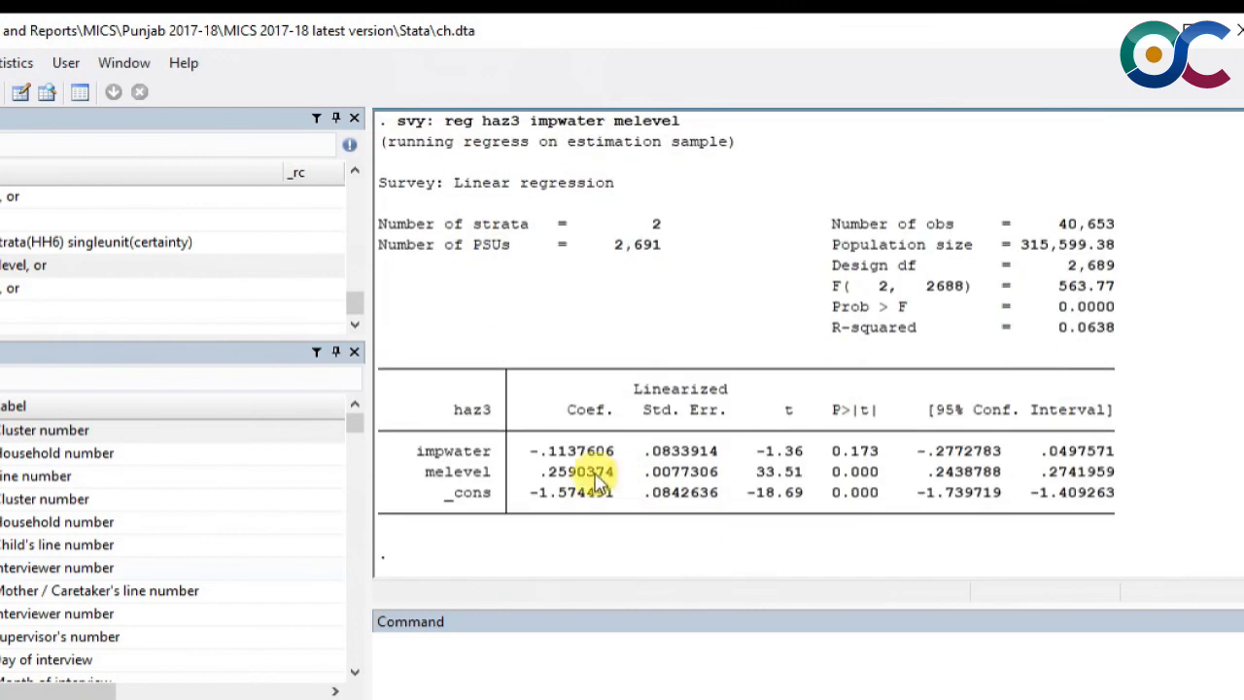